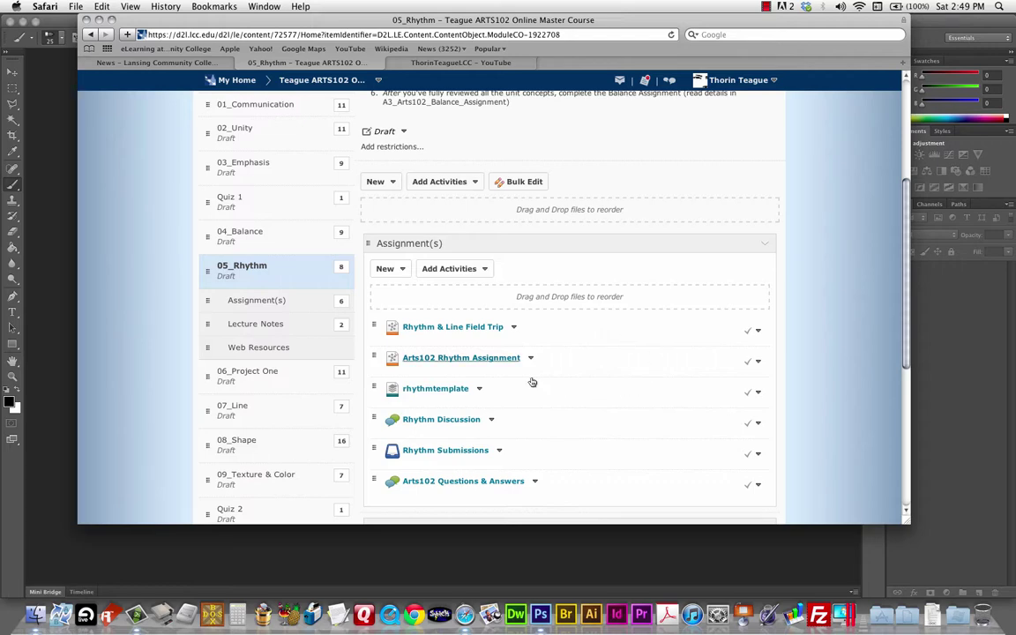
# Open the rhythmtemplate item in the Rhythm assignments and download rhythmtemplate.psd.
pyautogui.click(449, 393)
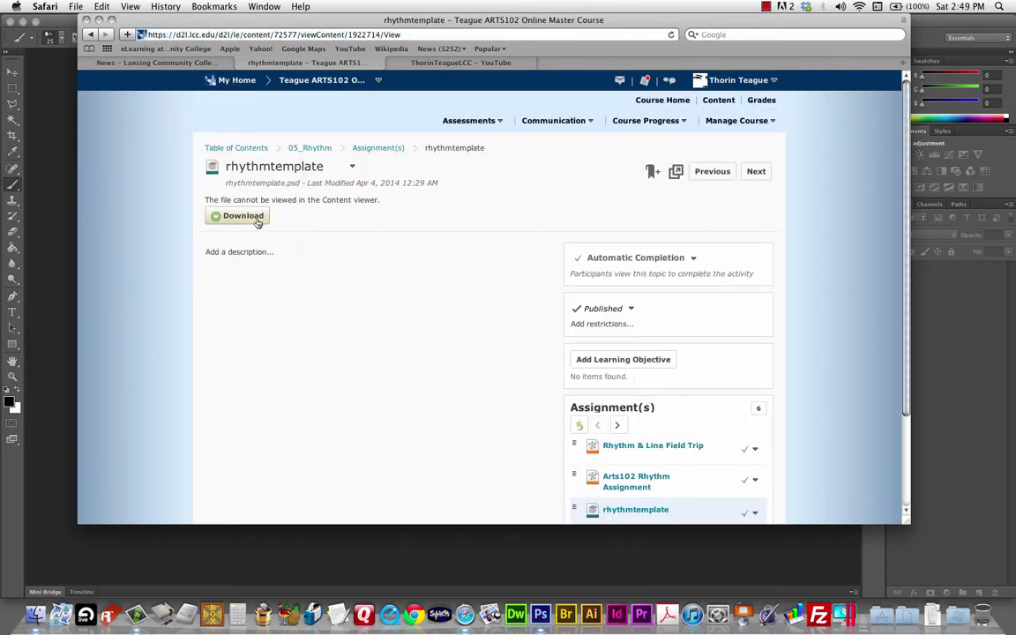
pyautogui.click(240, 215)
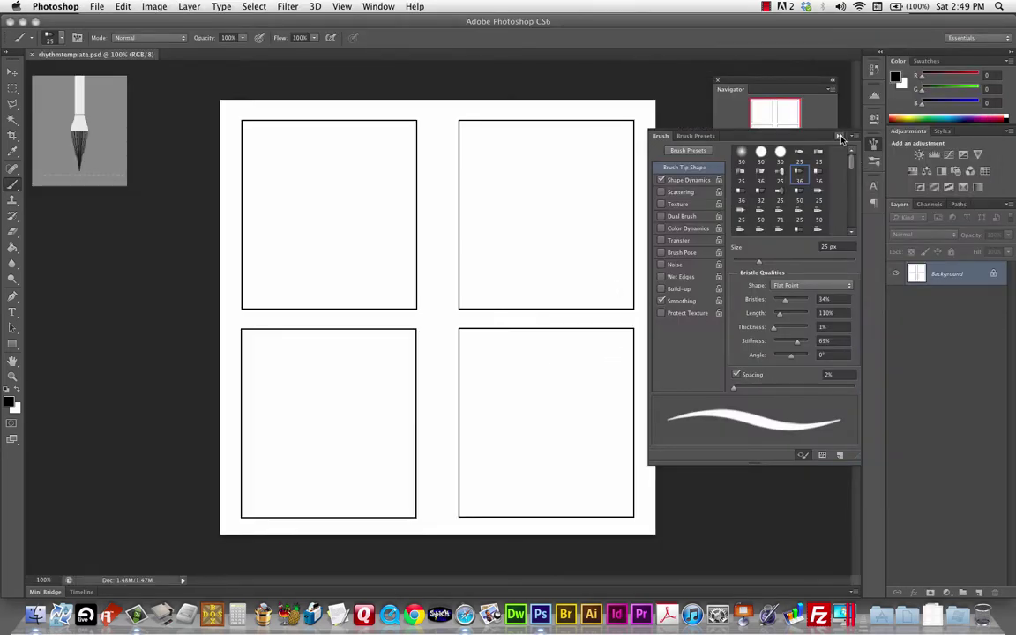
# Collapse the floating Brush panel so the four empty template panels are visible.
pyautogui.click(840, 137)
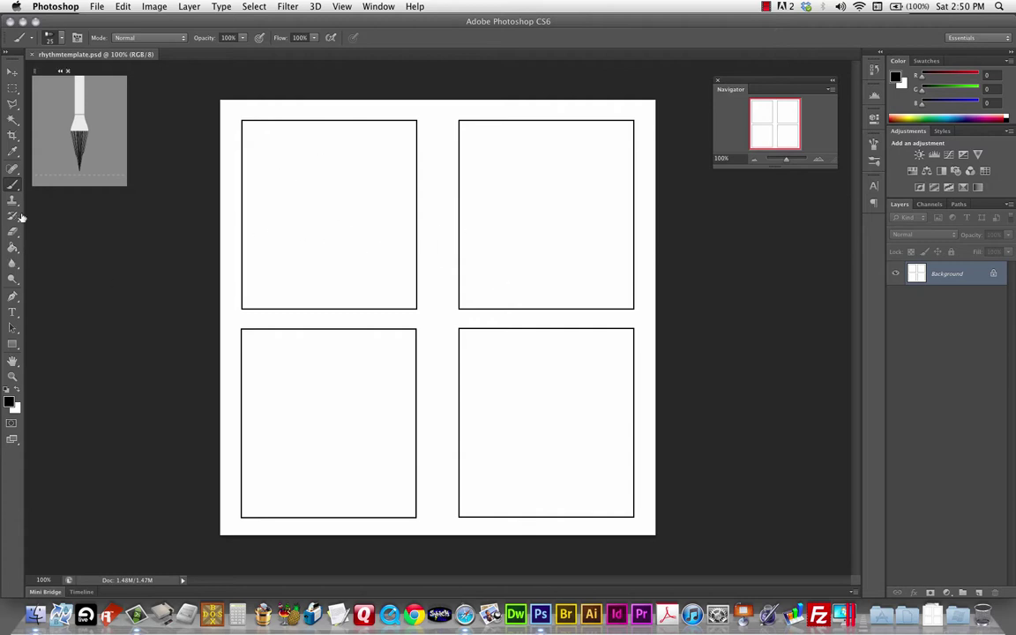
# Marquee-select the top-left frame and add a new layer named 'Lazy River'.
pyautogui.click(14, 89)
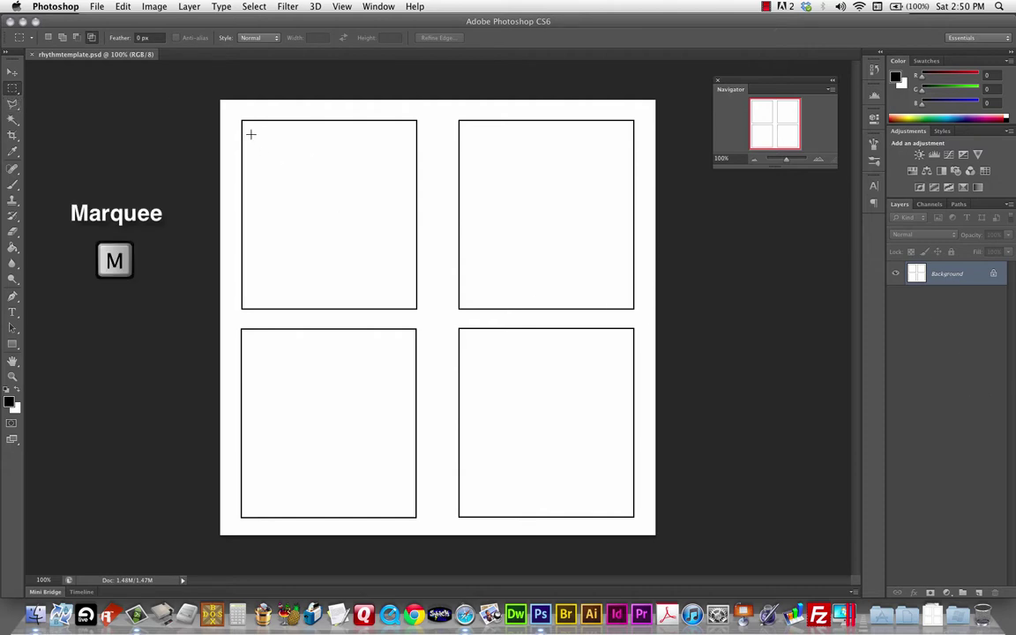
pyautogui.moveTo(242, 120); pyautogui.dragTo(416, 308)
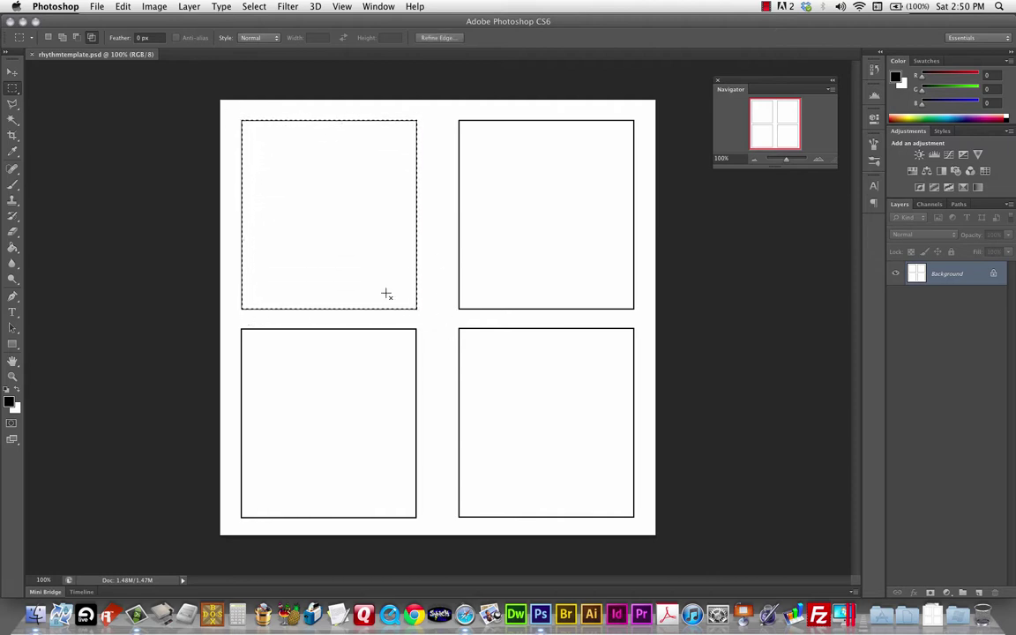
pyautogui.click(980, 594)
pyautogui.doubleClick(942, 274)
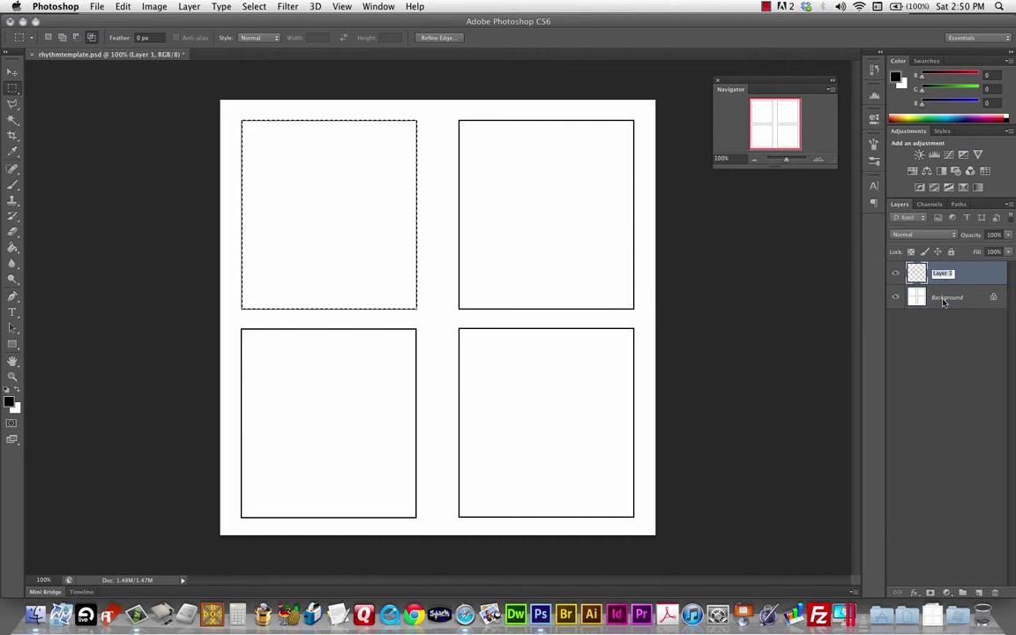
pyautogui.write('Lazy River')
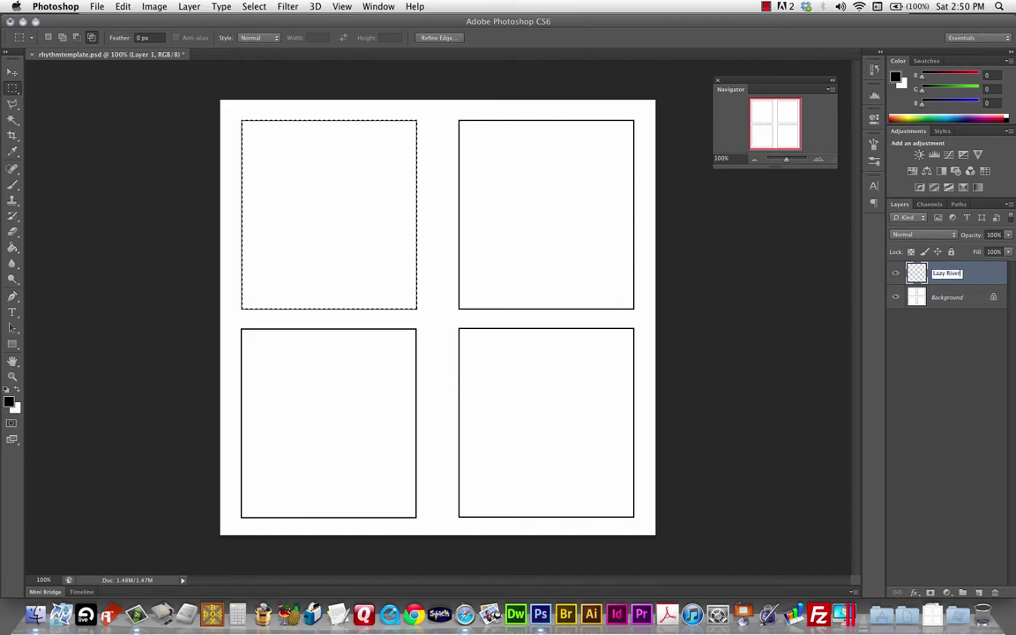
pyautogui.press('Return')
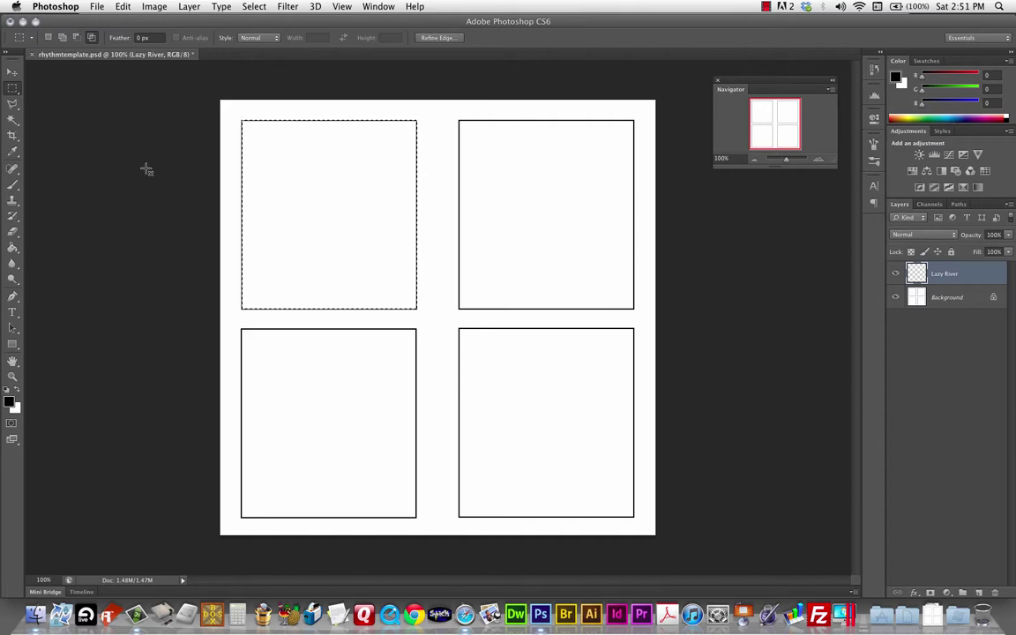
# Make the rough 44 px tip with 5% spacing the active brush.
pyautogui.press('b')
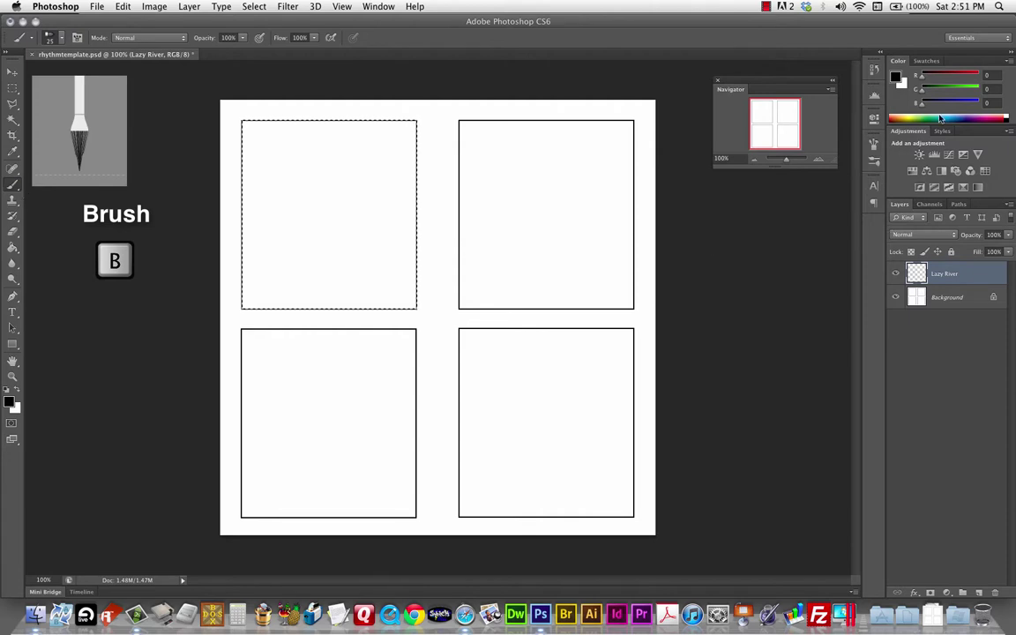
pyautogui.press('F5')
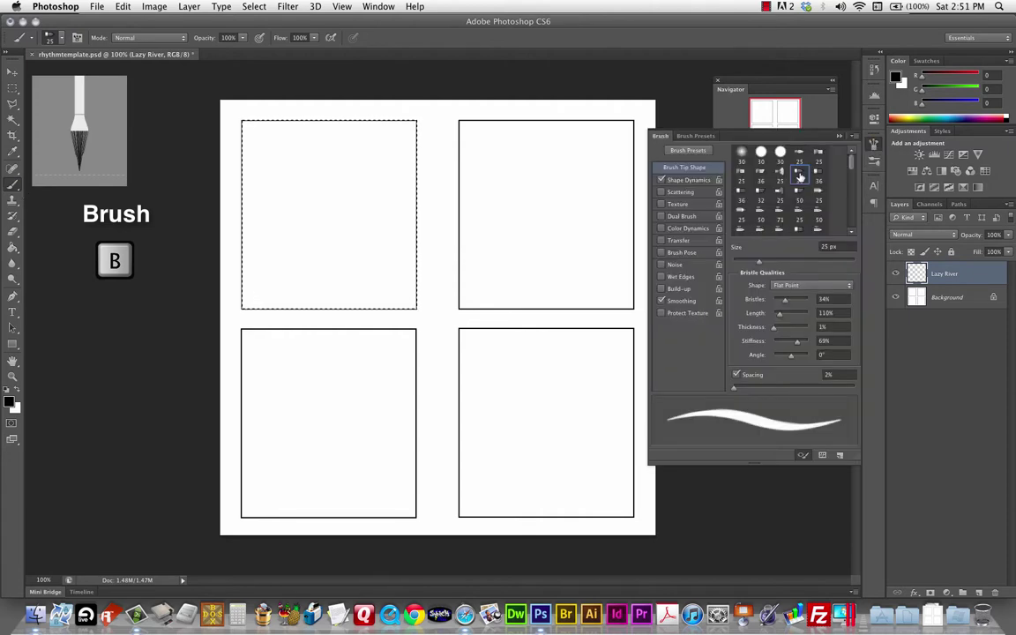
pyautogui.click(780, 153)
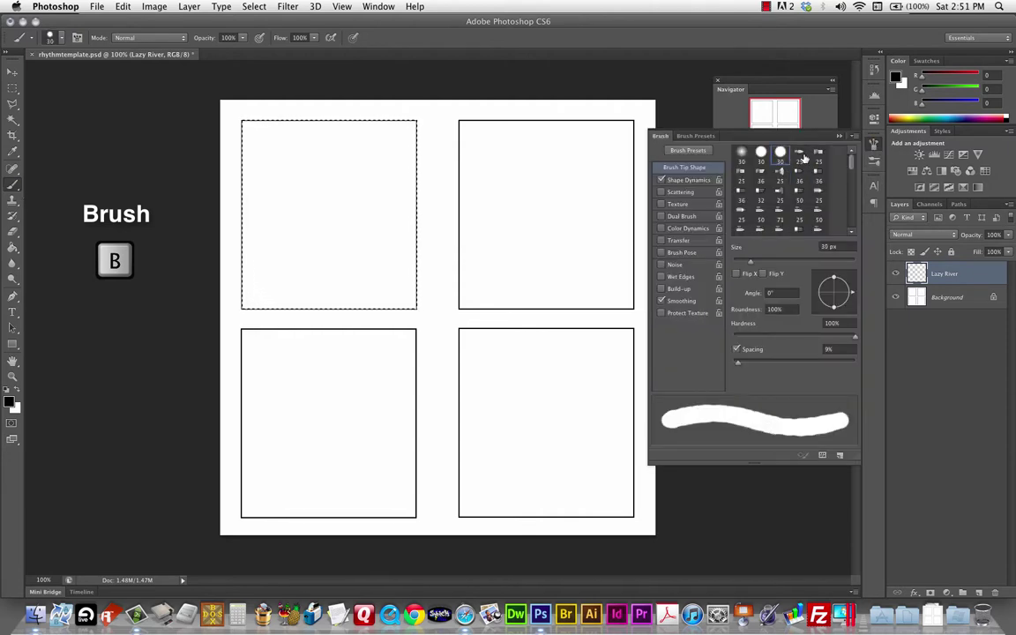
pyautogui.moveTo(850, 165); pyautogui.dragTo(851, 179)
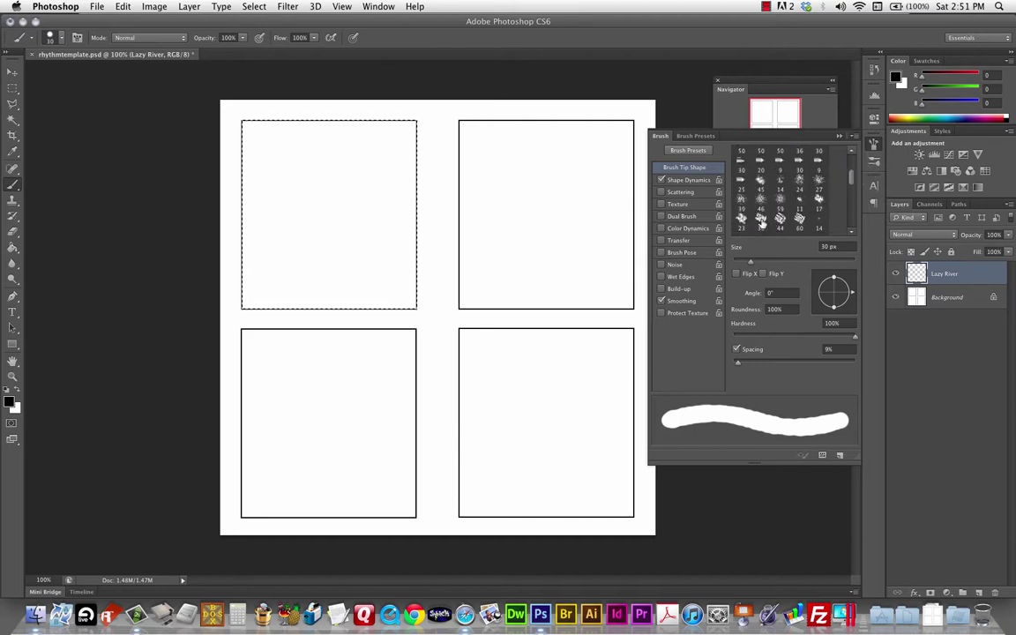
pyautogui.click(780, 219)
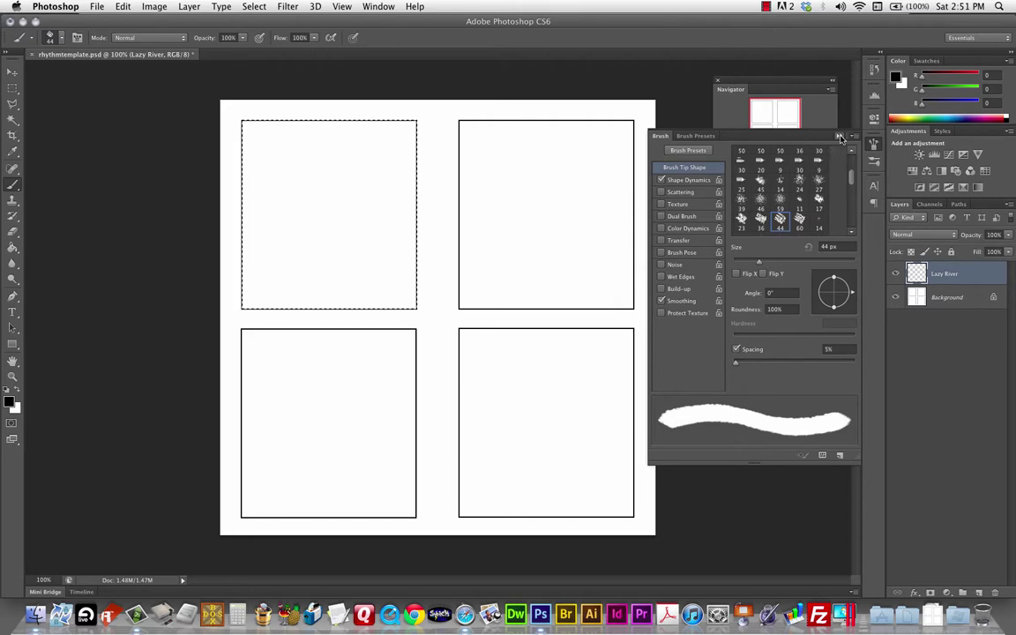
pyautogui.click(757, 129)
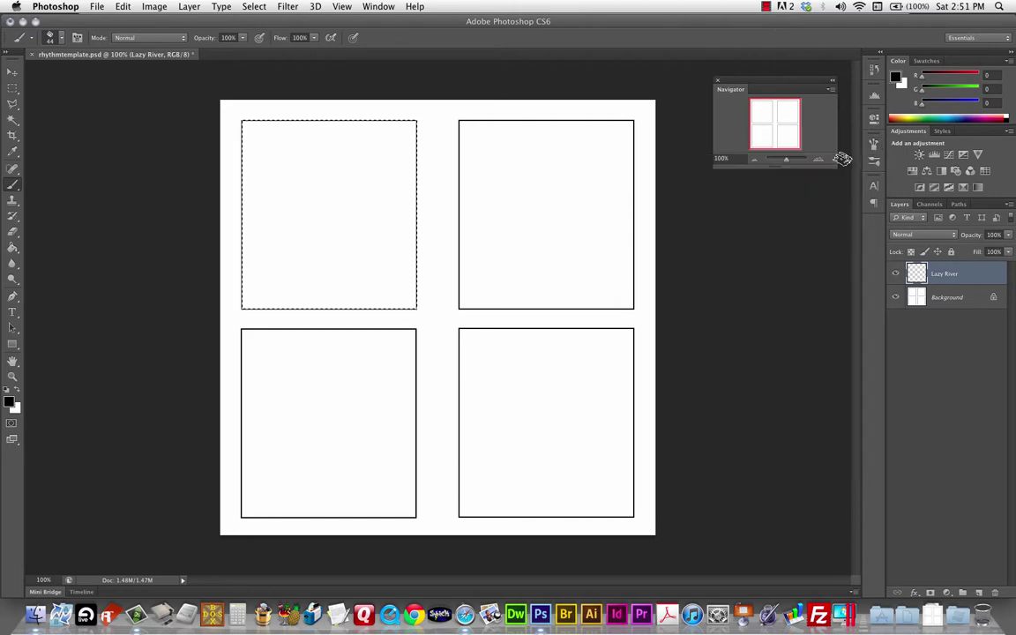
# Set the foreground colour to dark teal #446963.
pyautogui.click(10, 402)
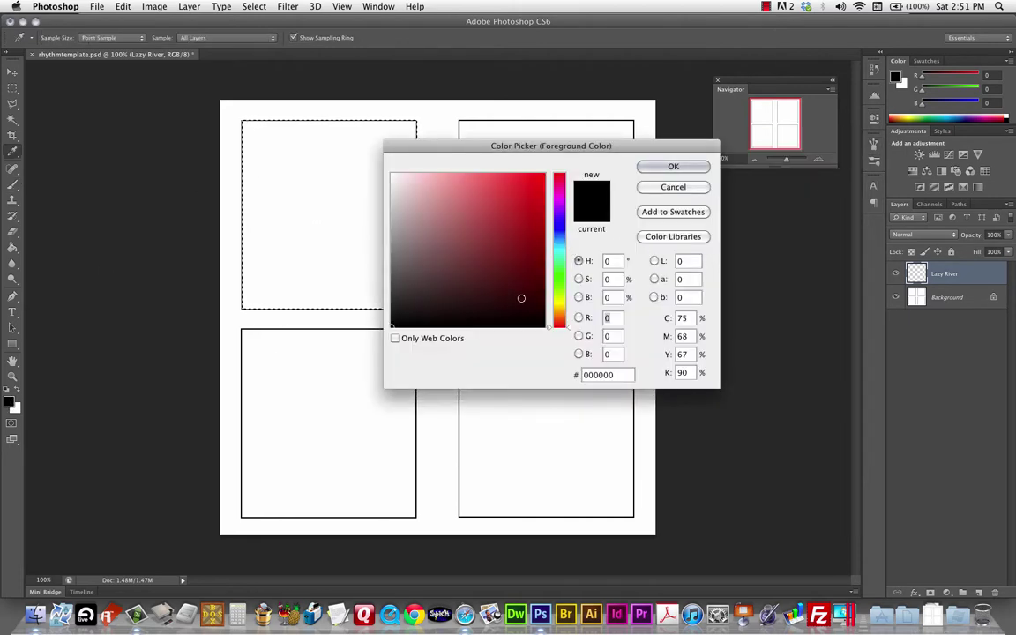
pyautogui.click(562, 282)
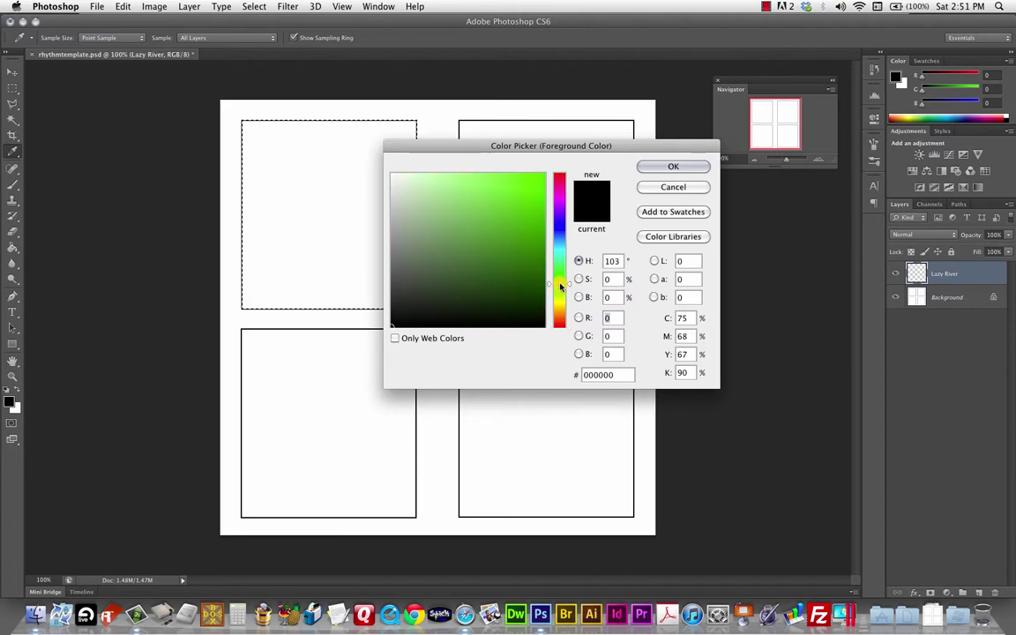
pyautogui.moveTo(561, 281); pyautogui.dragTo(561, 255)
pyautogui.click(483, 231)
pyautogui.click(527, 229)
pyautogui.click(467, 230)
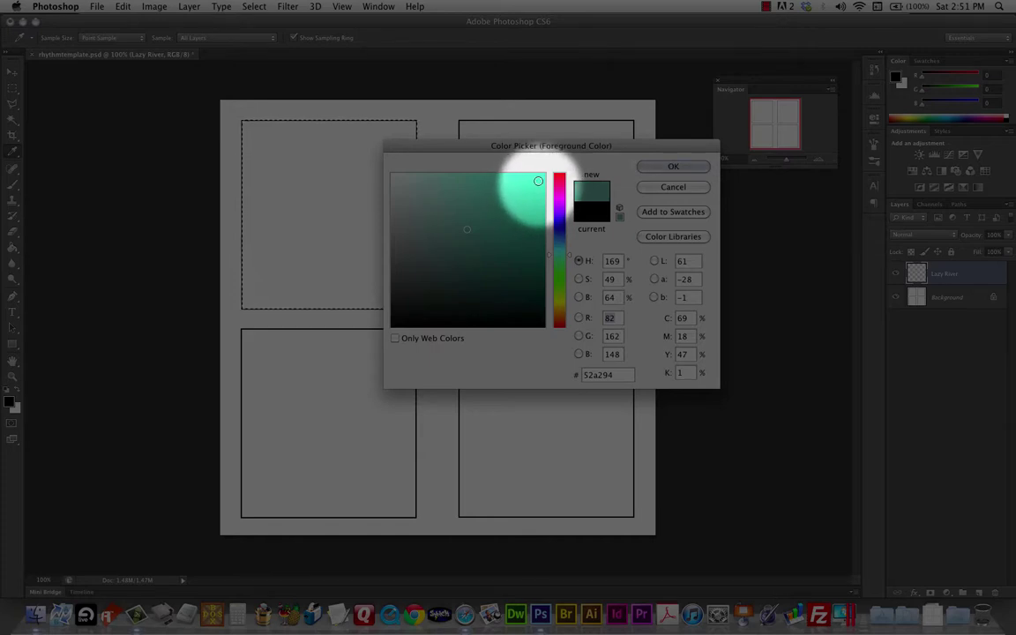
pyautogui.click(545, 178)
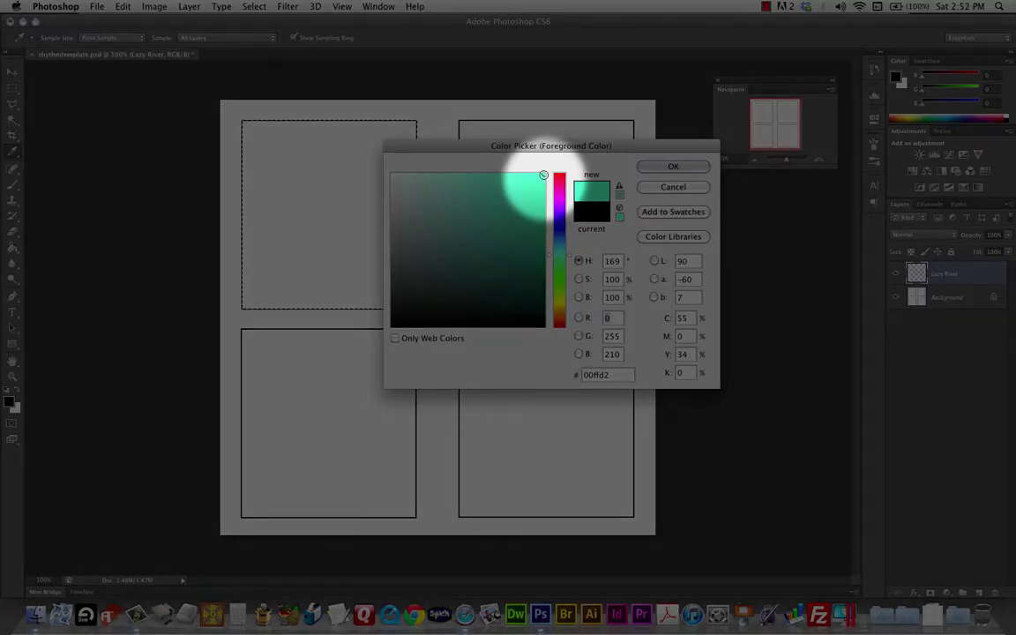
pyautogui.moveTo(463, 233)
pyautogui.mouseDown()
pyautogui.moveTo(452, 235)
pyautogui.moveTo(465, 247)
pyautogui.moveTo(452, 266)
pyautogui.moveTo(405, 241)
pyautogui.moveTo(500, 265)
pyautogui.moveTo(456, 272)
pyautogui.moveTo(444, 263)
pyautogui.mouseUp()
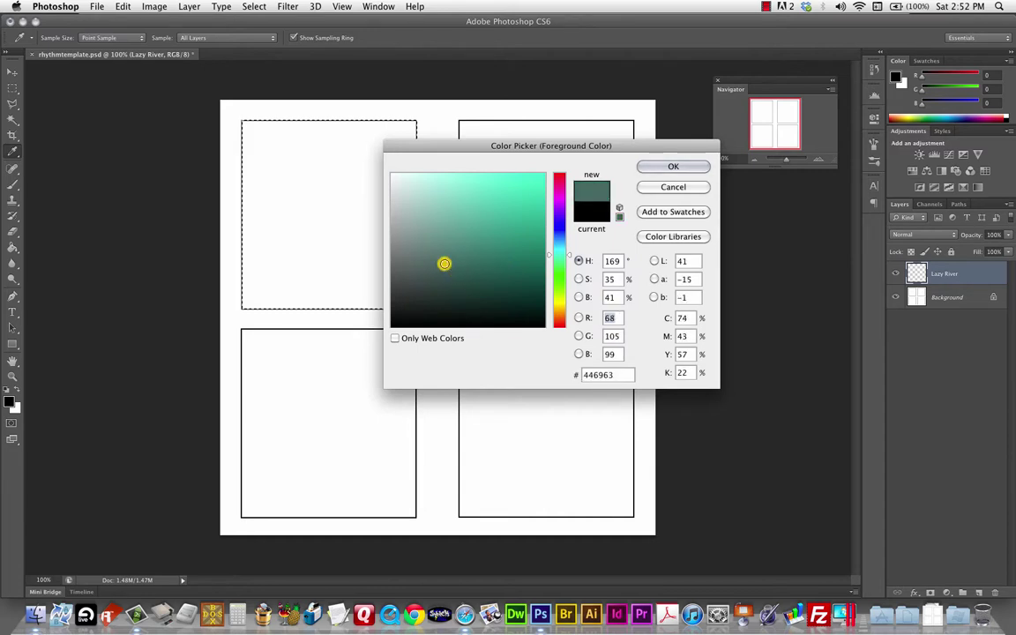
pyautogui.click(674, 167)
pyautogui.press('b')
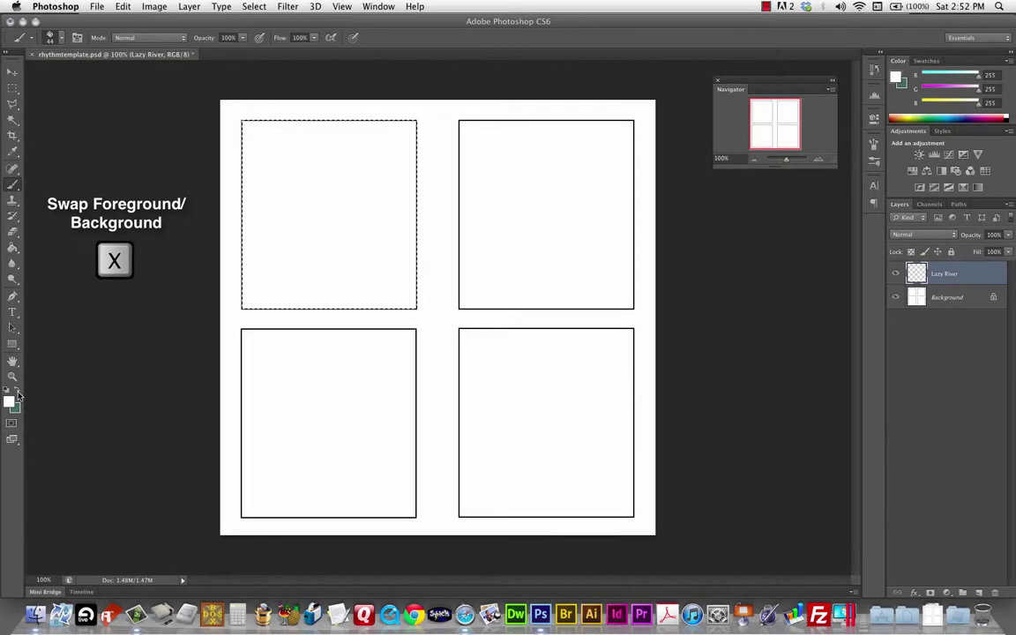
# Swap colours and set the new foreground to light blue #a8ddf3.
pyautogui.click(17, 392)
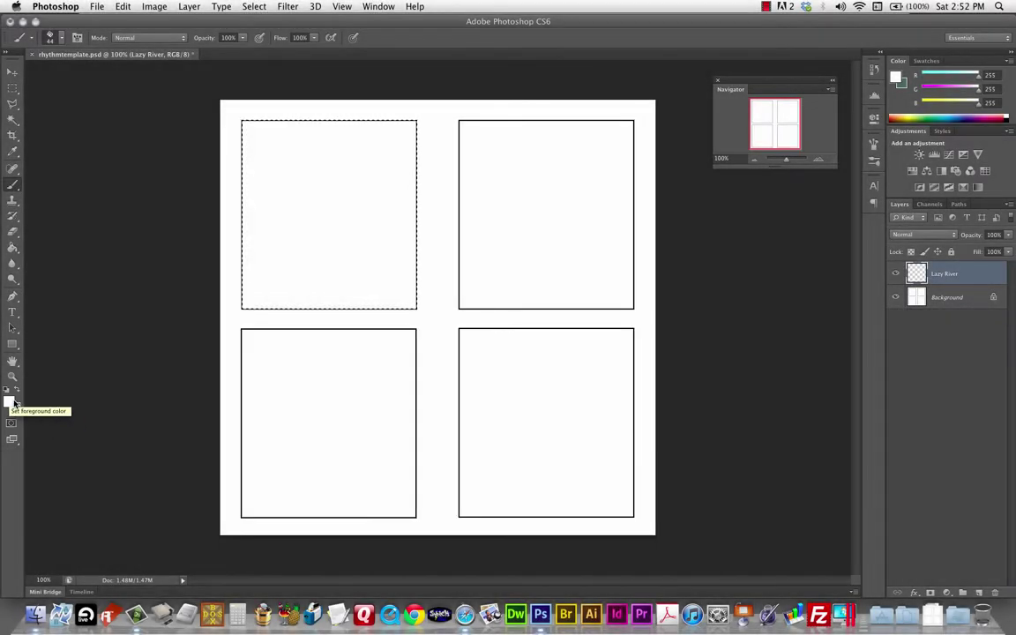
pyautogui.click(9, 403)
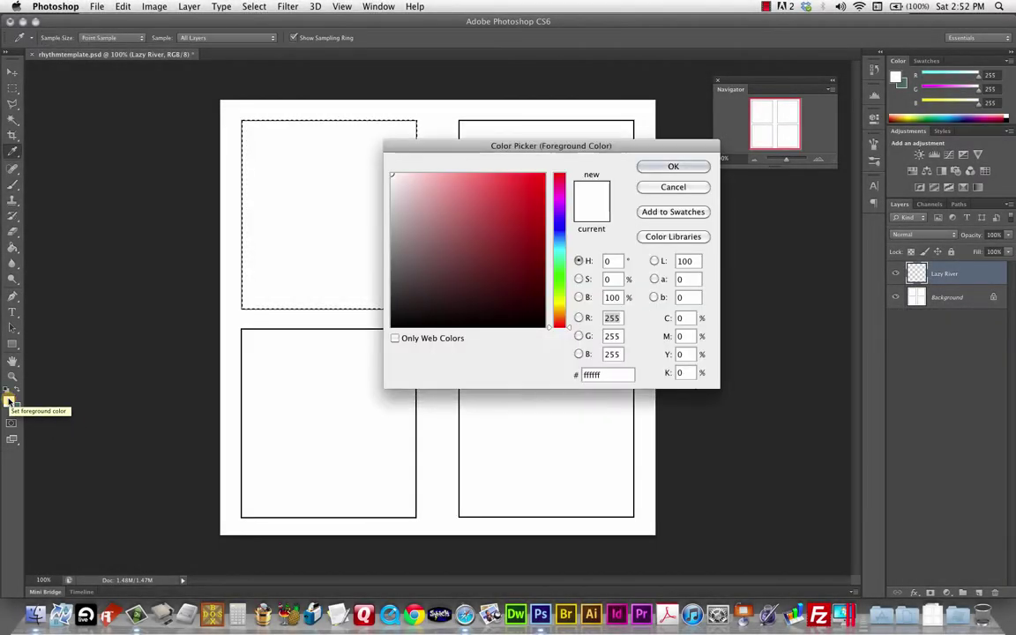
pyautogui.click(562, 243)
pyautogui.click(474, 224)
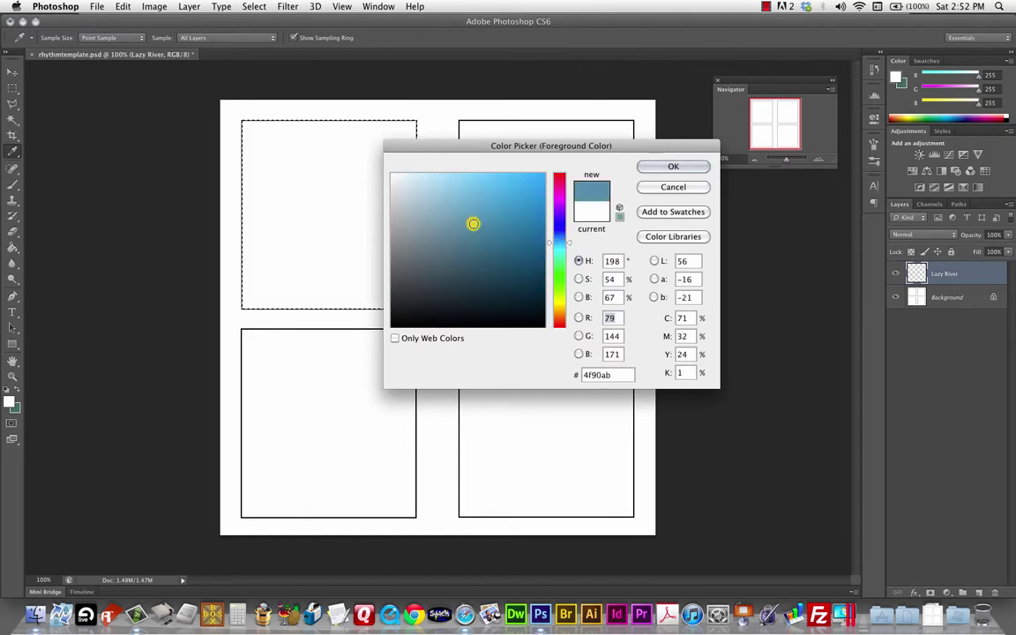
pyautogui.moveTo(486, 199)
pyautogui.mouseDown()
pyautogui.moveTo(472, 211)
pyautogui.moveTo(439, 180)
pyautogui.mouseUp()
pyautogui.click(675, 168)
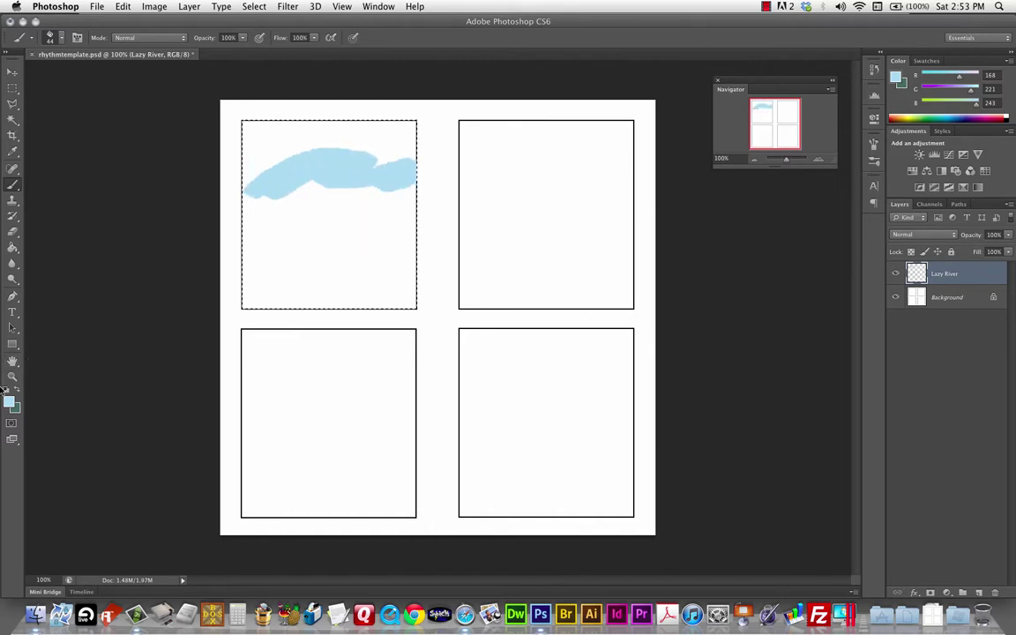
# Paint a light blue stroke along the dark band's lower edge.
pyautogui.click(16, 391)
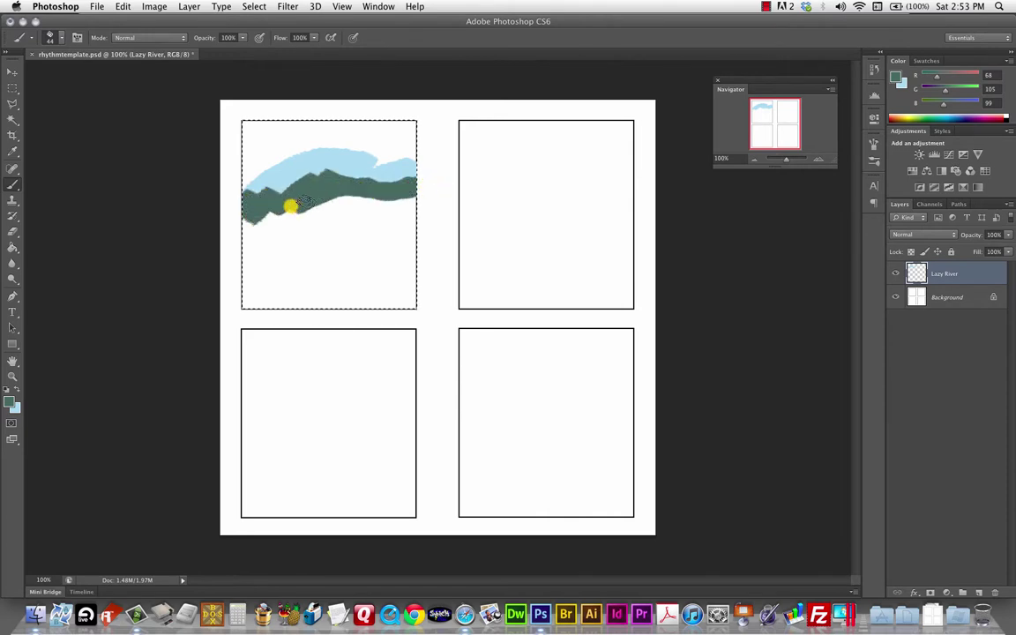
pyautogui.press('x')
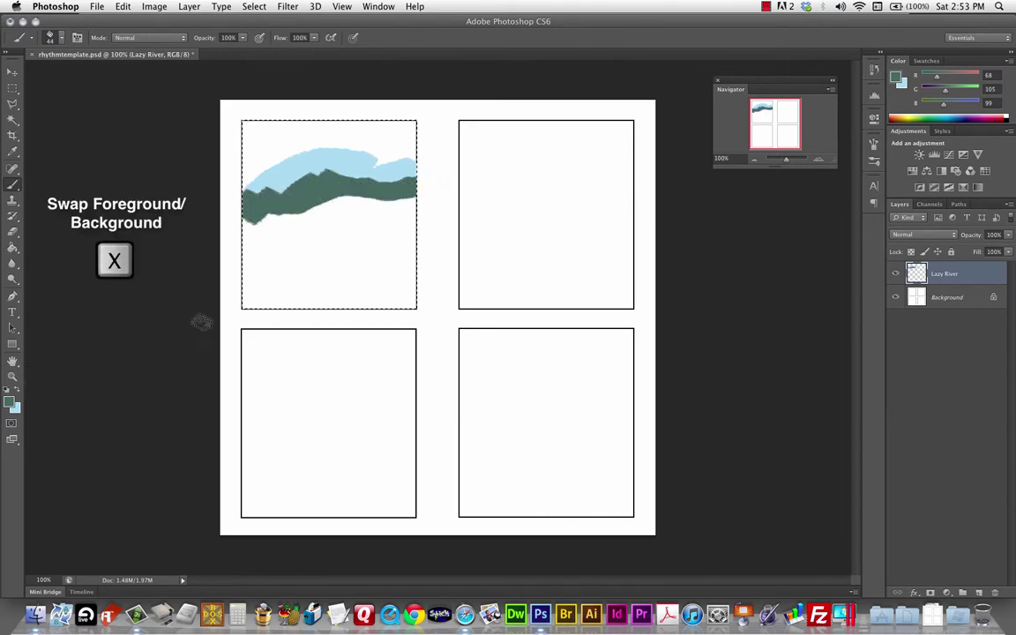
pyautogui.press('x')
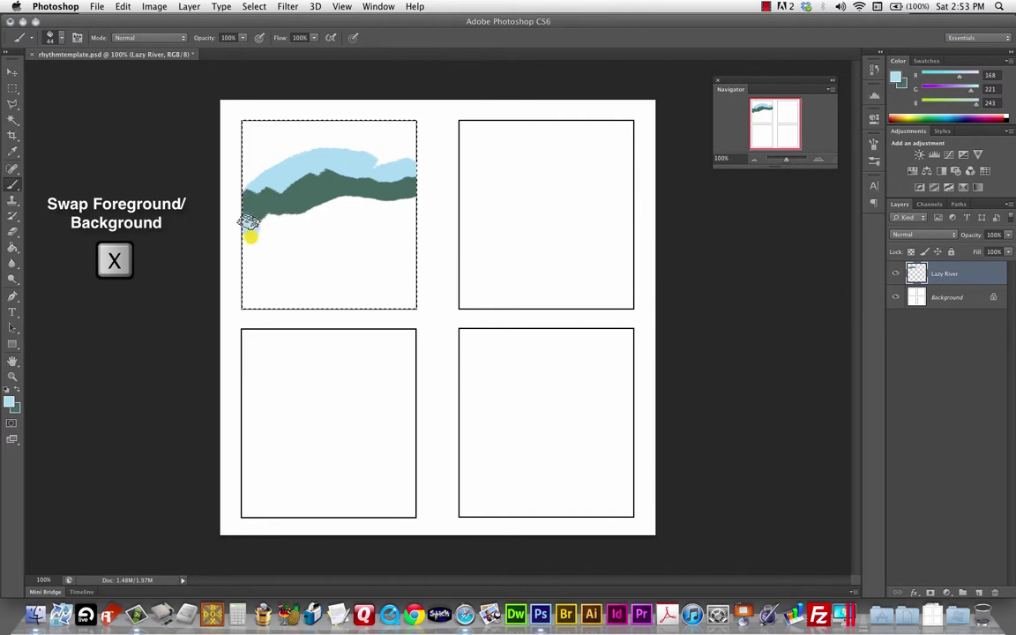
pyautogui.moveTo(357, 213)
pyautogui.mouseDown()
pyautogui.moveTo(351, 199)
pyautogui.moveTo(278, 239)
pyautogui.moveTo(419, 219)
pyautogui.moveTo(297, 235)
pyautogui.moveTo(262, 251)
pyautogui.mouseUp()
pyautogui.press('x')
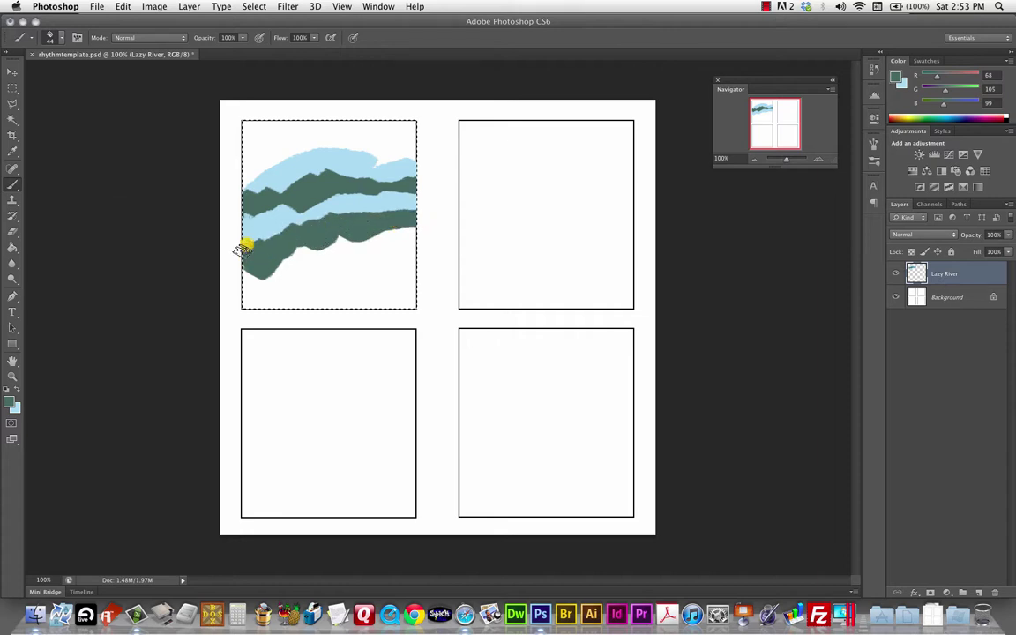
pyautogui.press('x')
# Keep light blue and paint cyan strokes across the lower river.
pyautogui.click(9, 403)
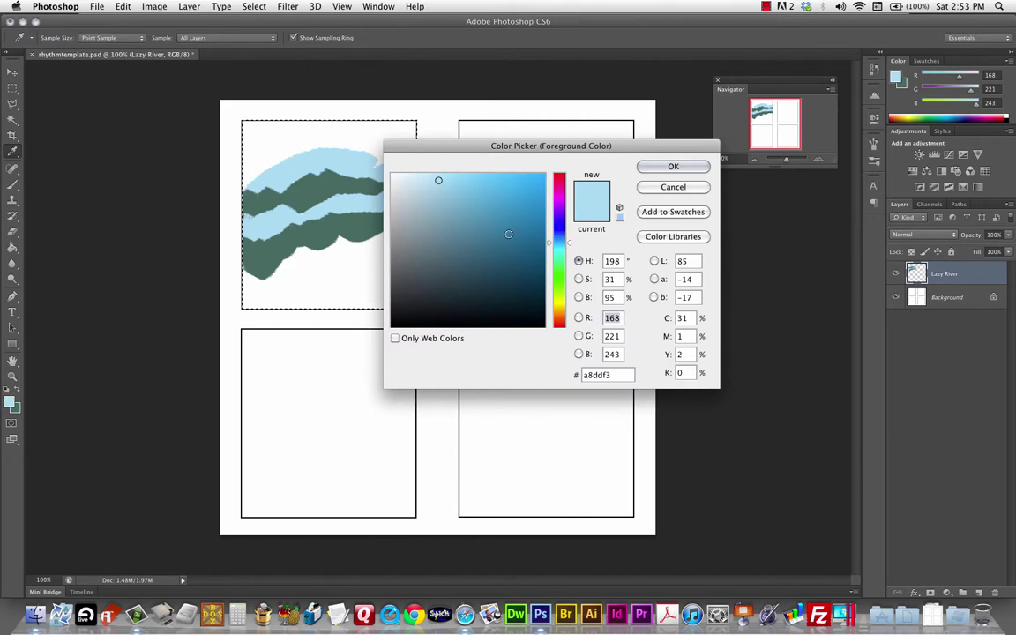
pyautogui.moveTo(507, 190)
pyautogui.mouseDown()
pyautogui.moveTo(509, 218)
pyautogui.moveTo(517, 209)
pyautogui.moveTo(498, 193)
pyautogui.mouseUp()
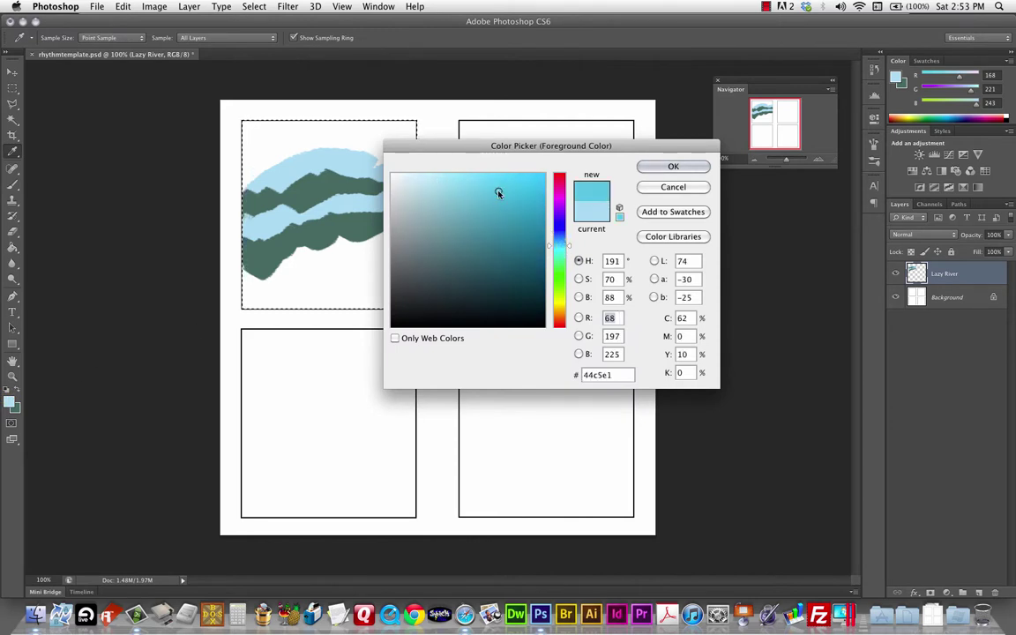
pyautogui.click(673, 186)
pyautogui.moveTo(234, 279)
pyautogui.mouseDown()
pyautogui.moveTo(320, 254)
pyautogui.moveTo(278, 276)
pyautogui.moveTo(239, 275)
pyautogui.moveTo(346, 250)
pyautogui.moveTo(343, 237)
pyautogui.moveTo(355, 248)
pyautogui.moveTo(406, 231)
pyautogui.mouseUp()
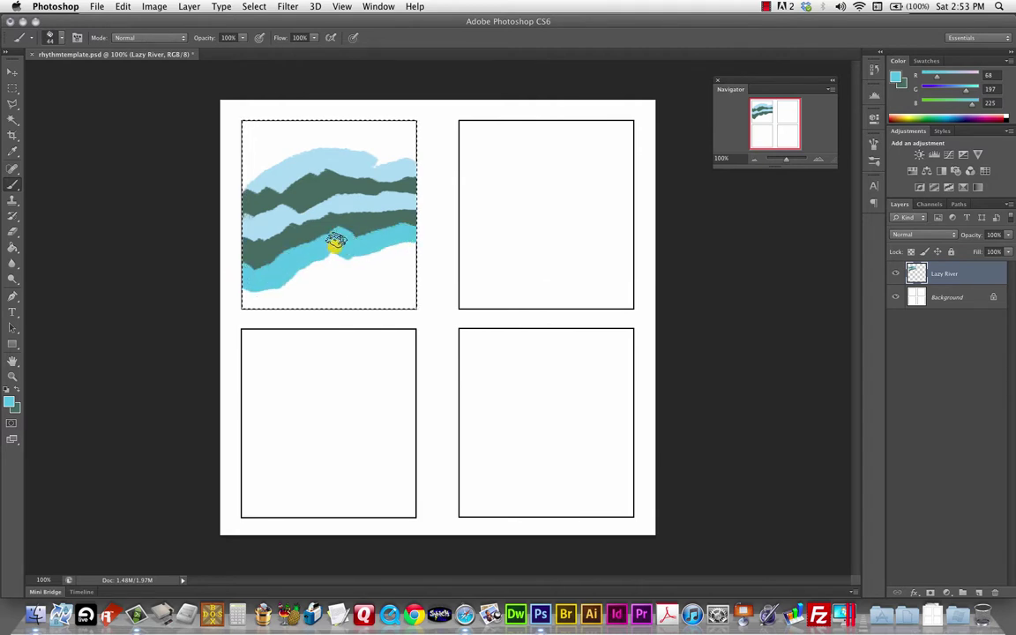
pyautogui.moveTo(348, 244); pyautogui.dragTo(429, 230)
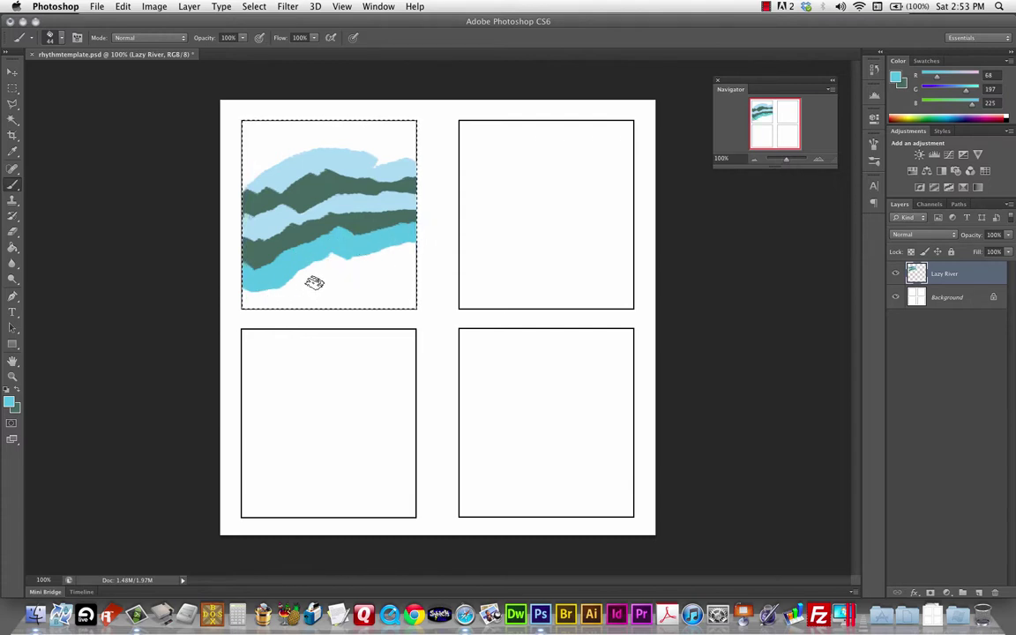
# Set the foreground colour to deep teal #16676a for the base.
pyautogui.click(18, 393)
pyautogui.click(10, 401)
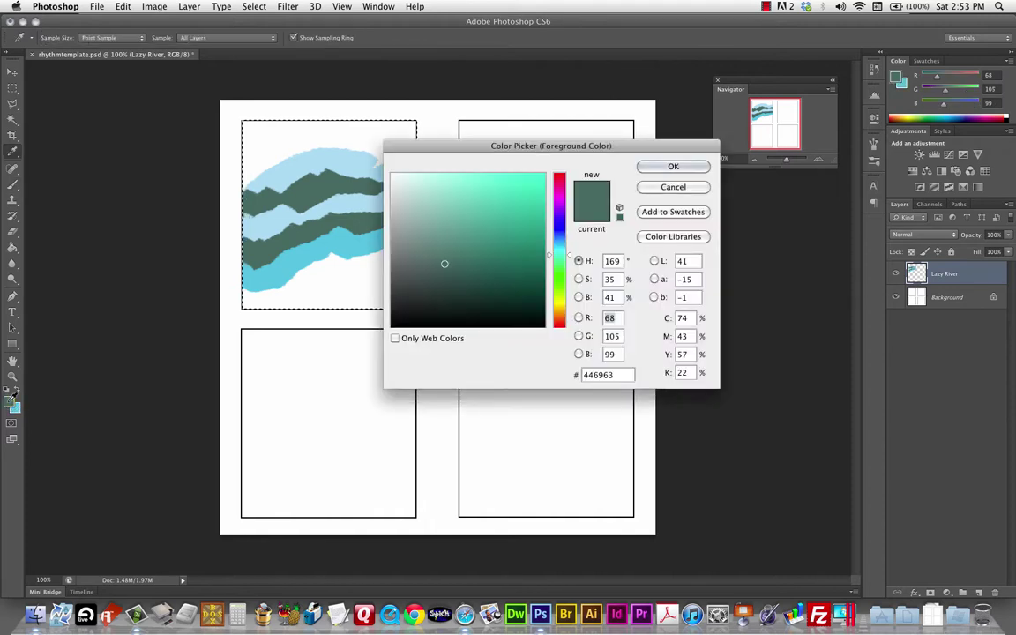
pyautogui.moveTo(569, 261); pyautogui.dragTo(569, 250)
pyautogui.click(512, 263)
pyautogui.click(671, 166)
pyautogui.press('b')
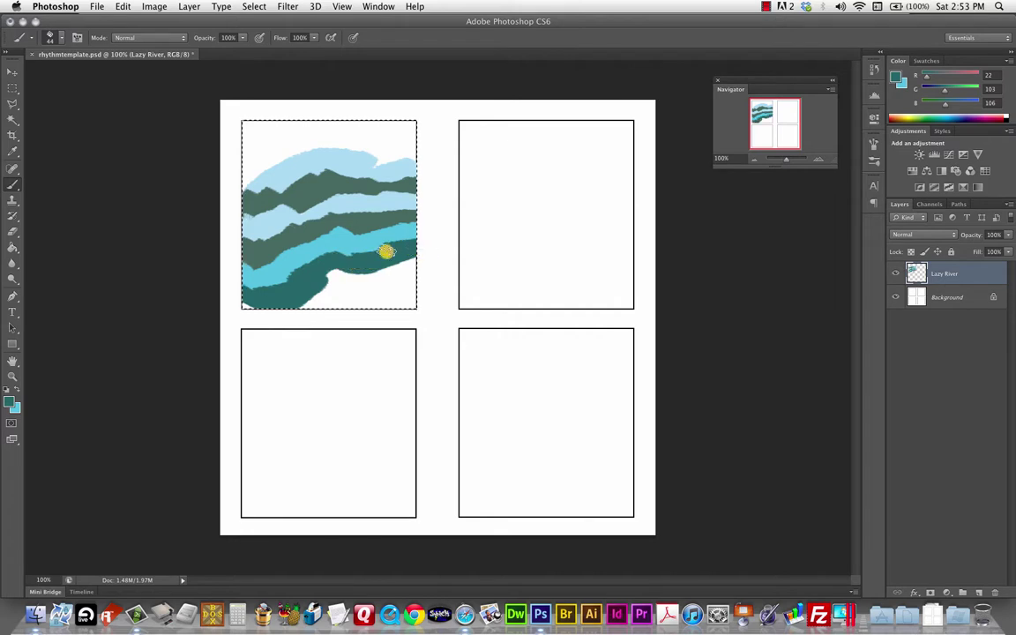
# Switch to a smaller 23 px brush tip.
pyautogui.click(875, 143)
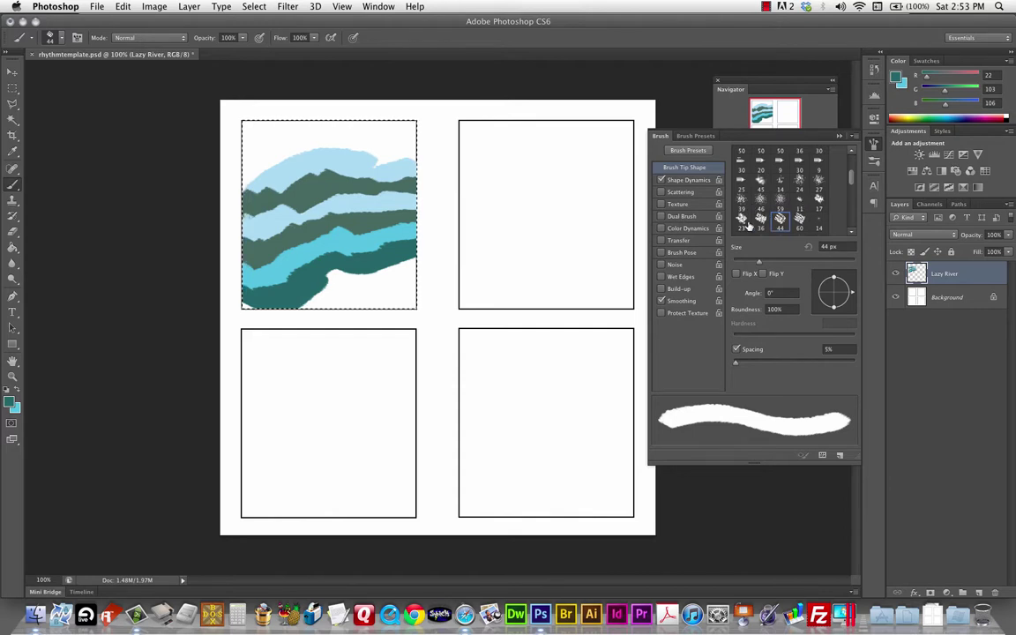
pyautogui.click(741, 218)
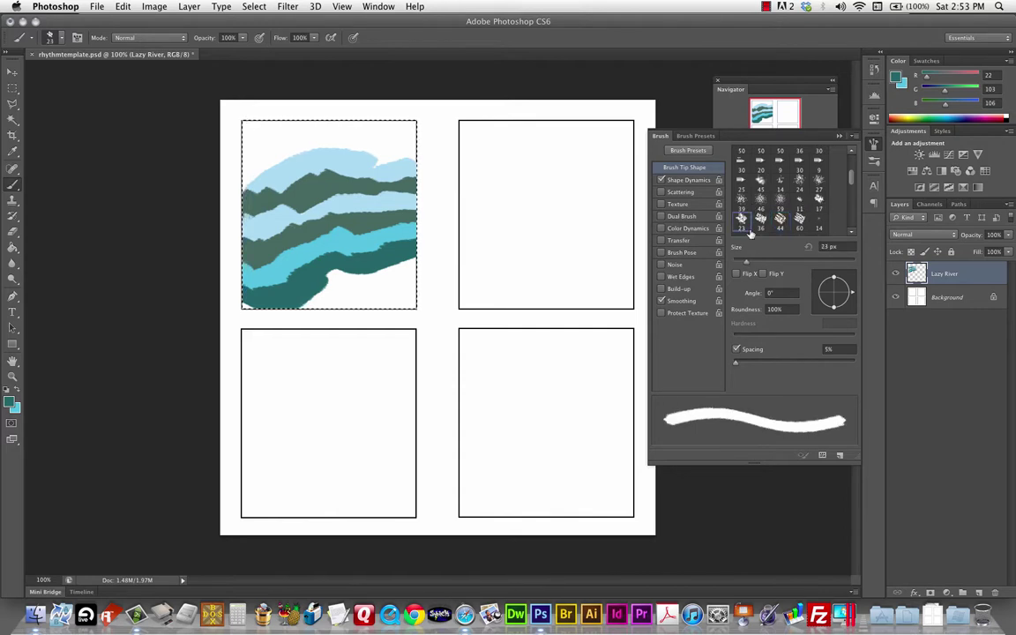
pyautogui.click(841, 138)
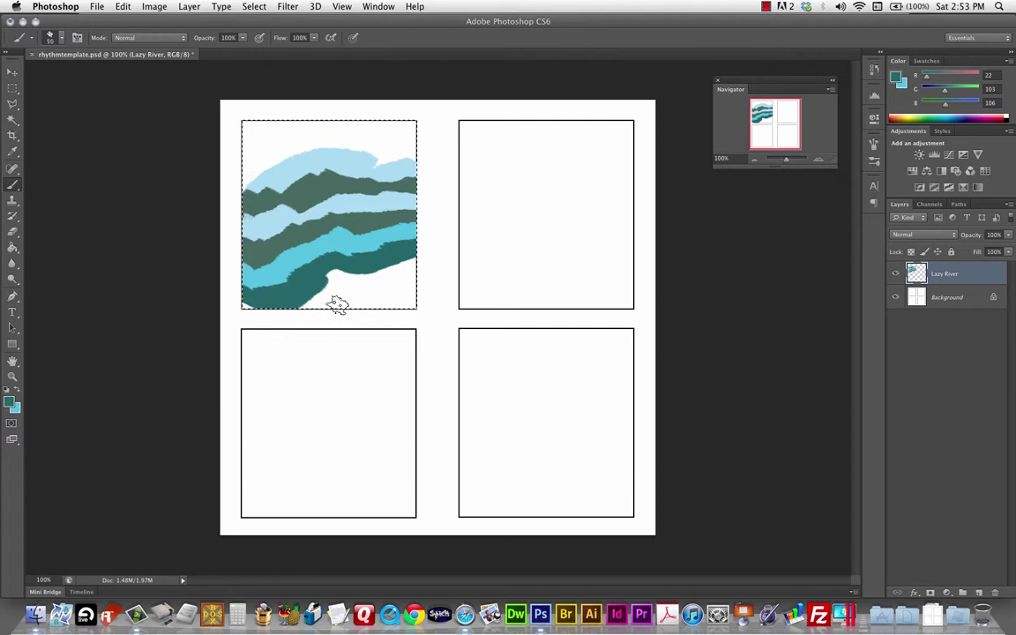
# Pick a mid blue and paint bands along the bottom and top of the panel.
pyautogui.click(15, 393)
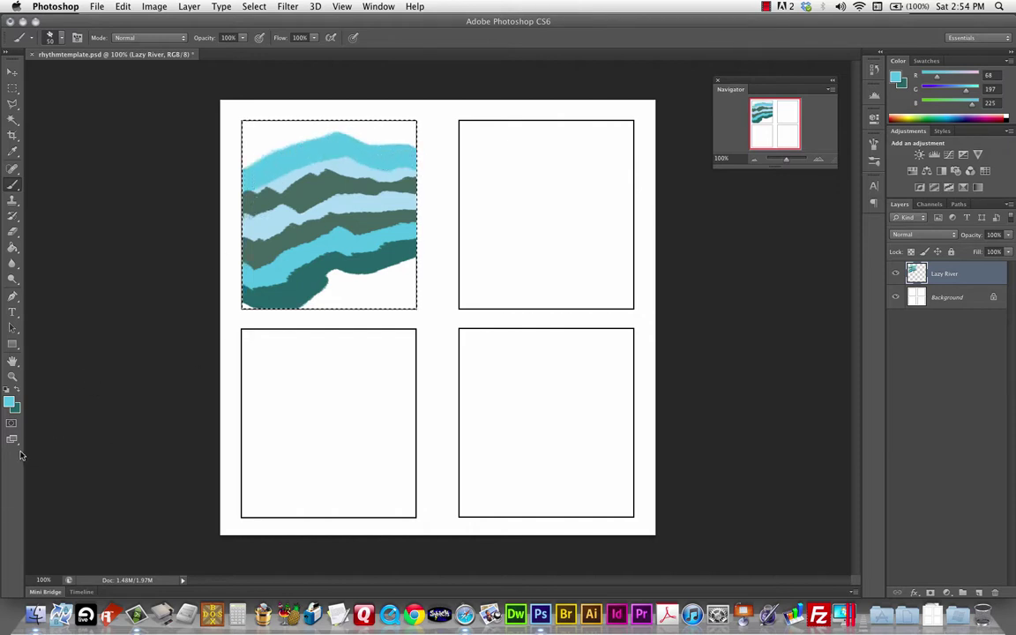
pyautogui.click(19, 398)
pyautogui.click(11, 403)
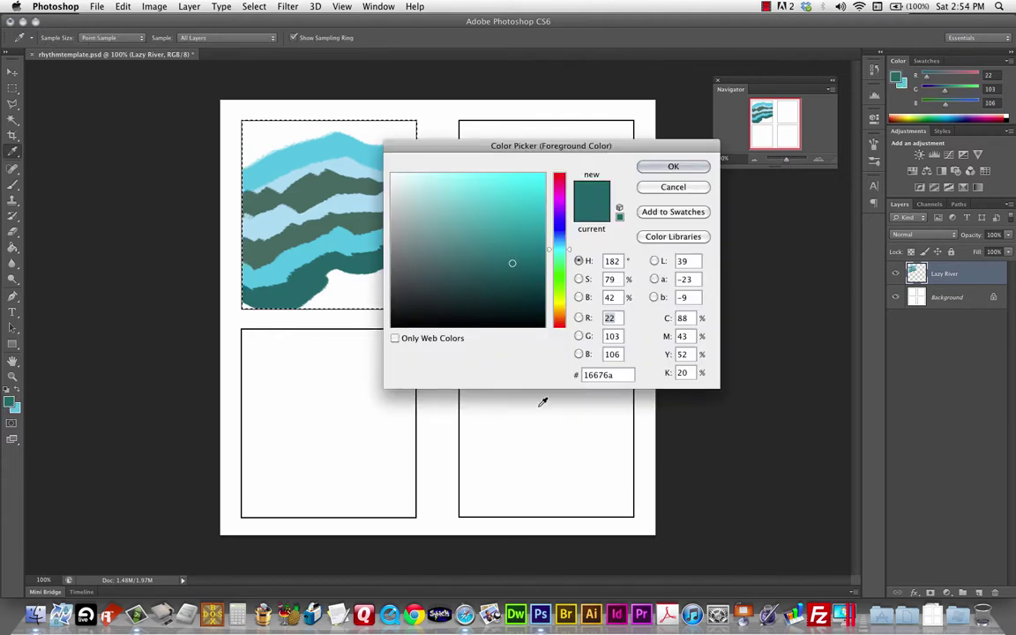
pyautogui.click(559, 239)
pyautogui.click(514, 214)
pyautogui.click(520, 191)
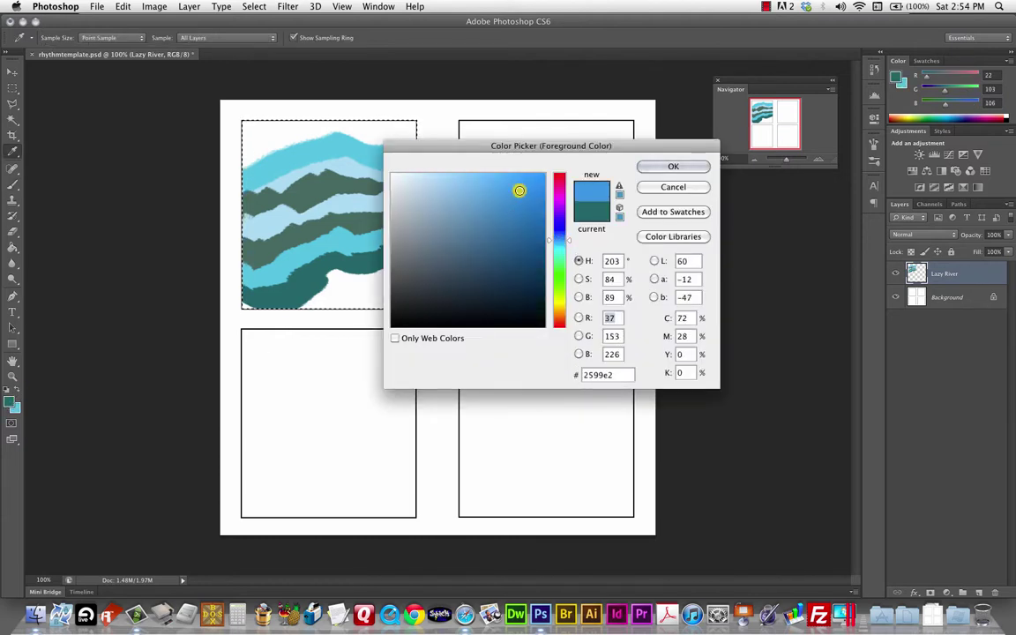
pyautogui.click(673, 166)
pyautogui.press('b')
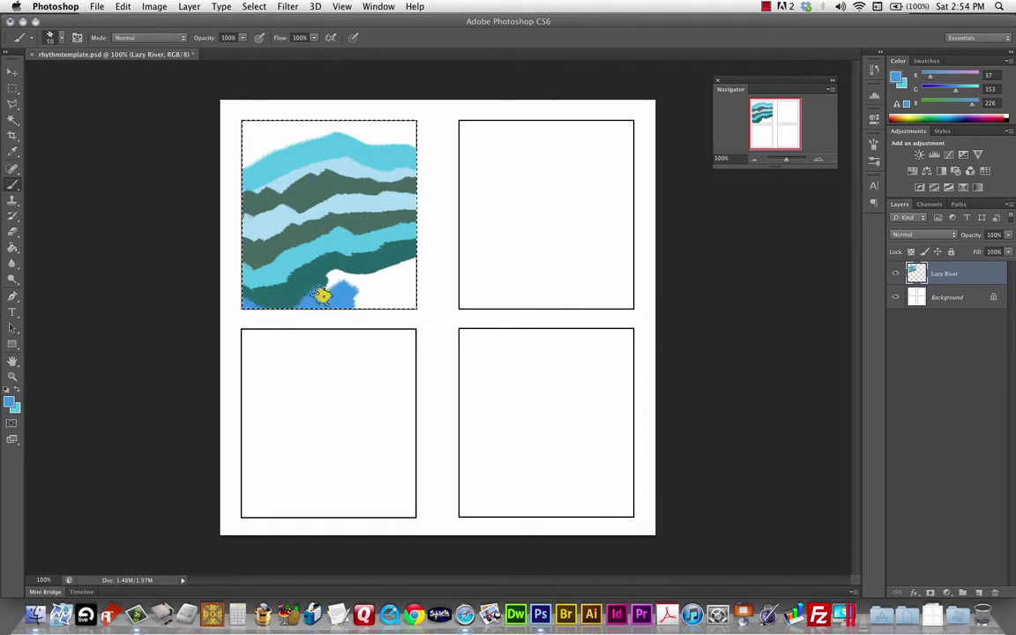
pyautogui.moveTo(339, 281); pyautogui.dragTo(375, 284)
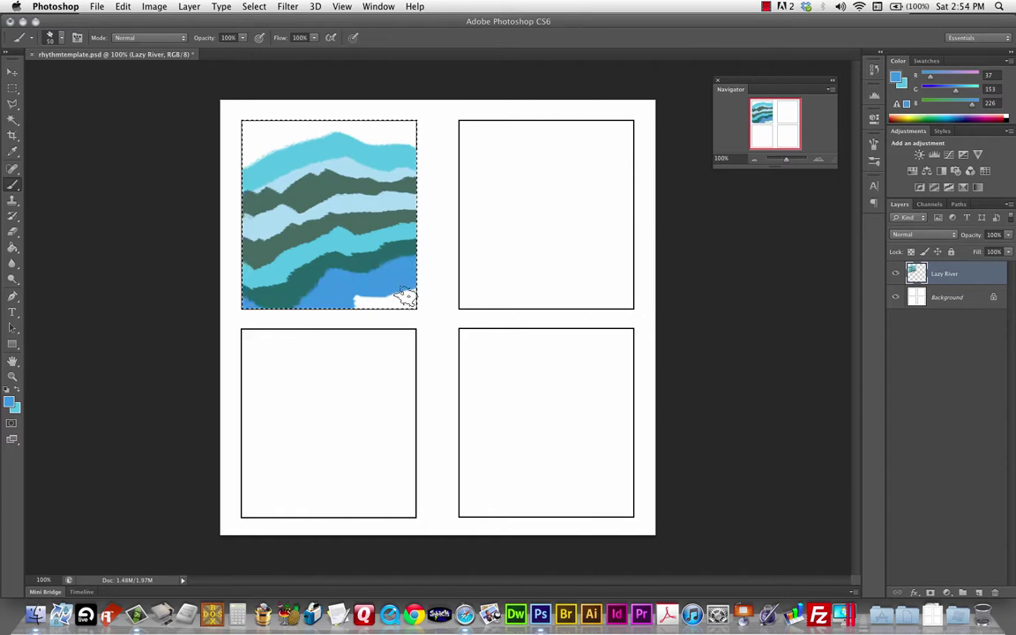
pyautogui.moveTo(248, 160)
pyautogui.mouseDown()
pyautogui.moveTo(309, 133)
pyautogui.moveTo(355, 130)
pyautogui.mouseUp()
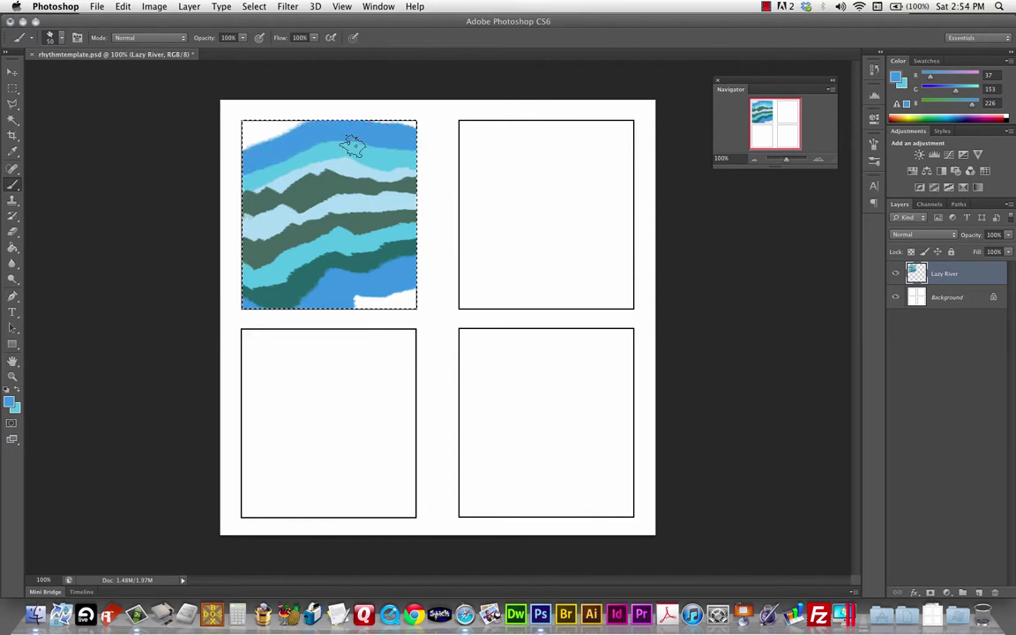
# Set the foreground to a dark blue, then to a greyish slate blue.
pyautogui.click(17, 394)
pyautogui.click(13, 402)
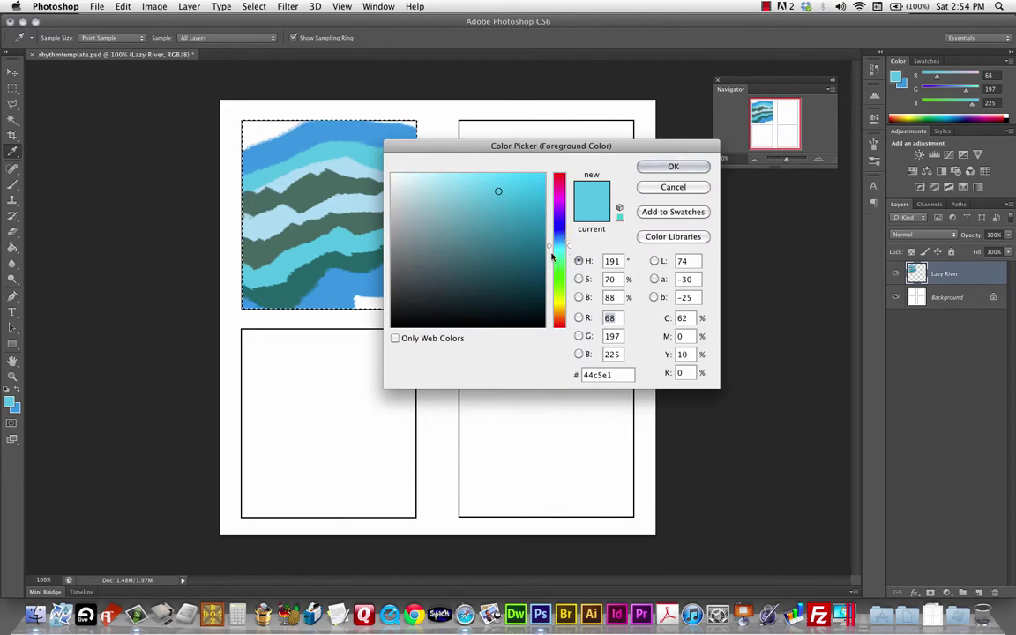
pyautogui.click(559, 234)
pyautogui.click(517, 218)
pyautogui.click(673, 167)
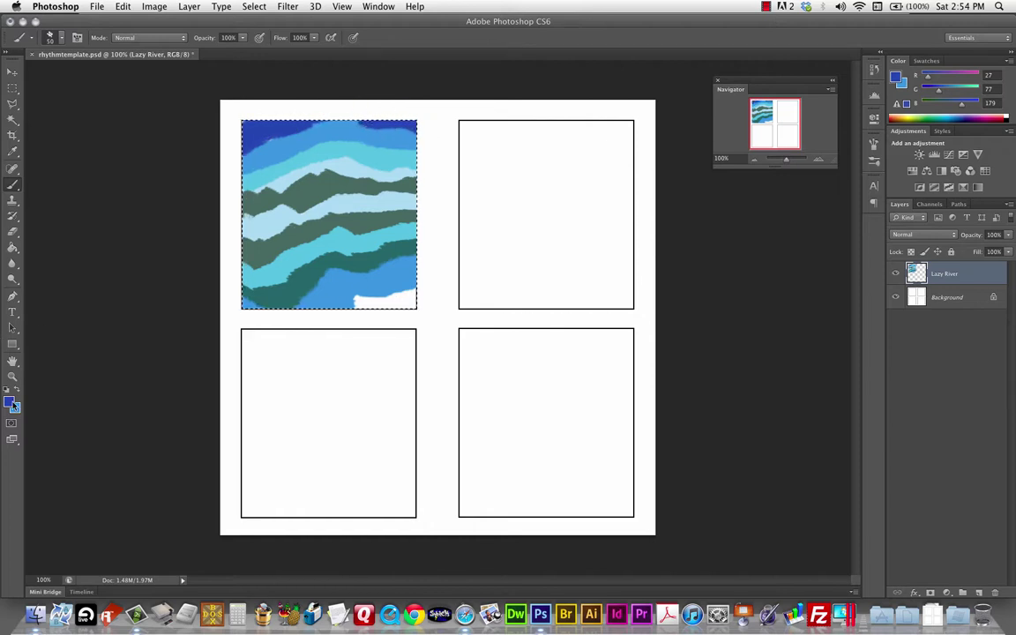
pyautogui.click(11, 403)
pyautogui.click(438, 252)
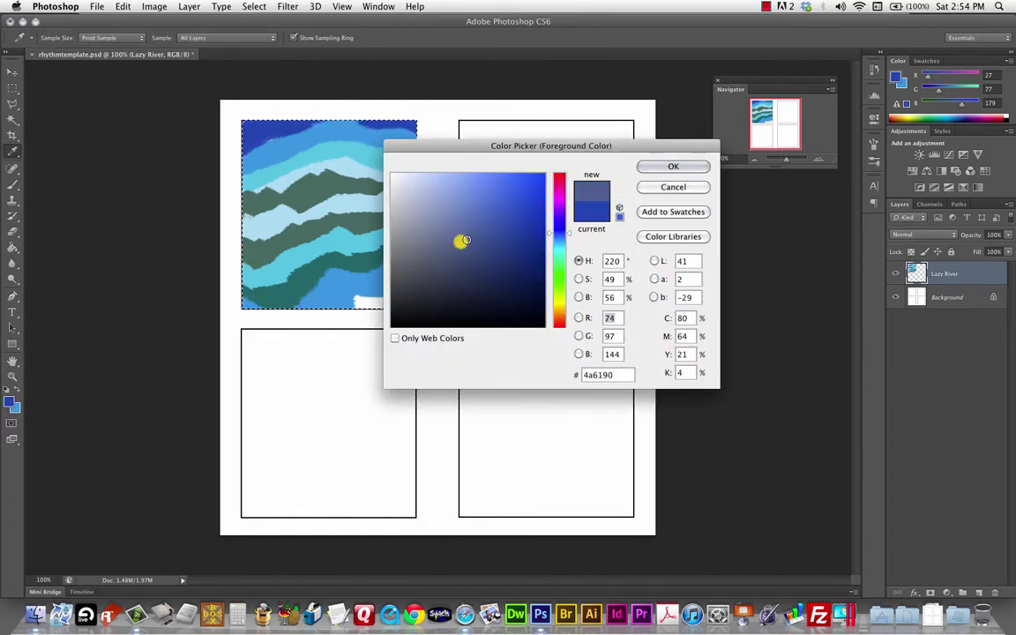
pyautogui.click(673, 167)
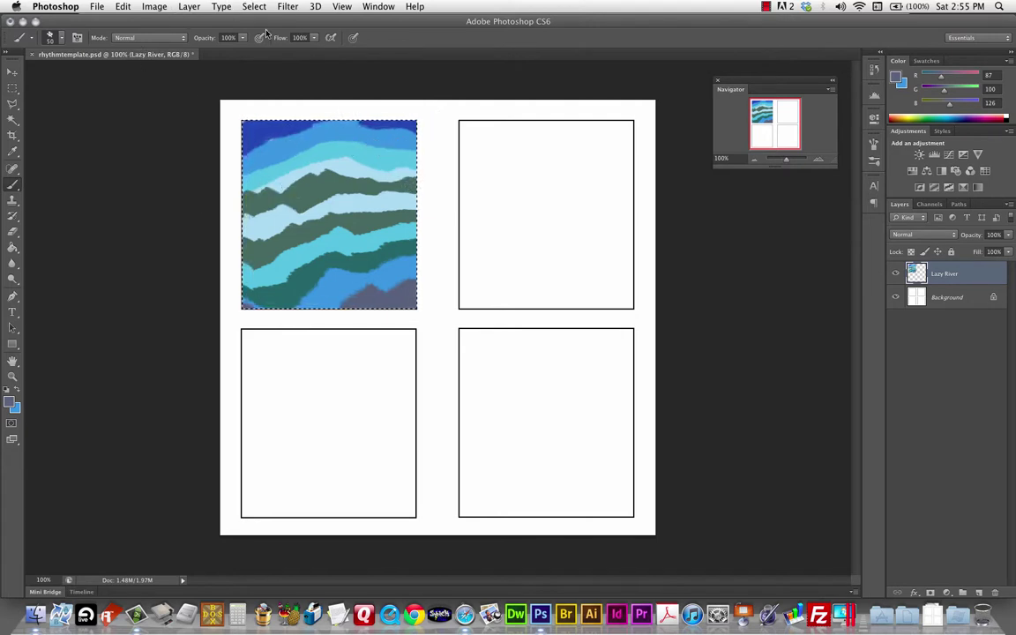
# Open Filter > Filter Gallery on the finished Lazy River panel.
pyautogui.click(288, 8)
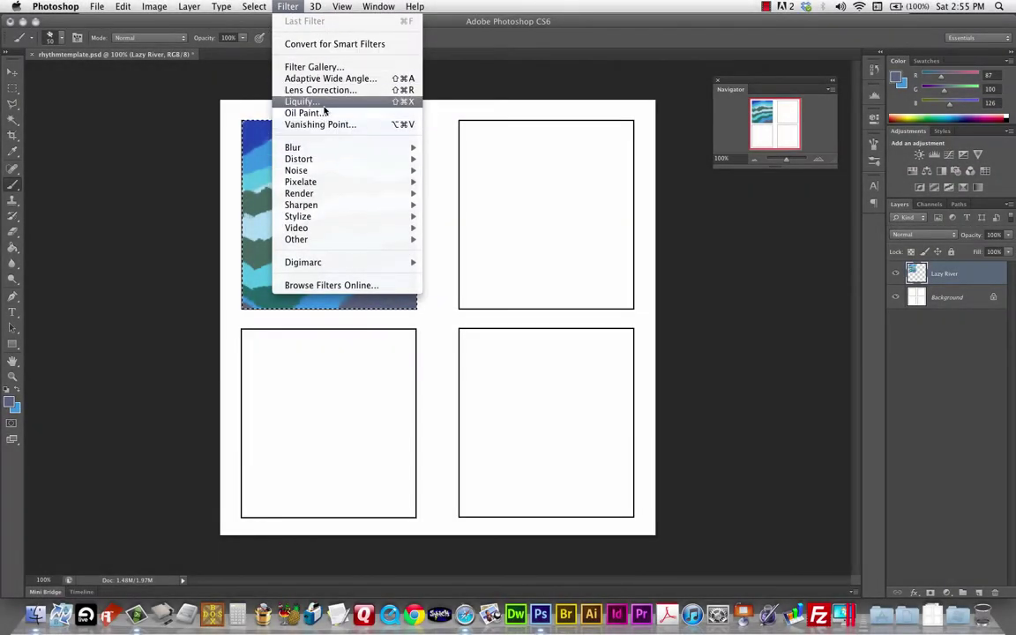
pyautogui.moveTo(321, 150)
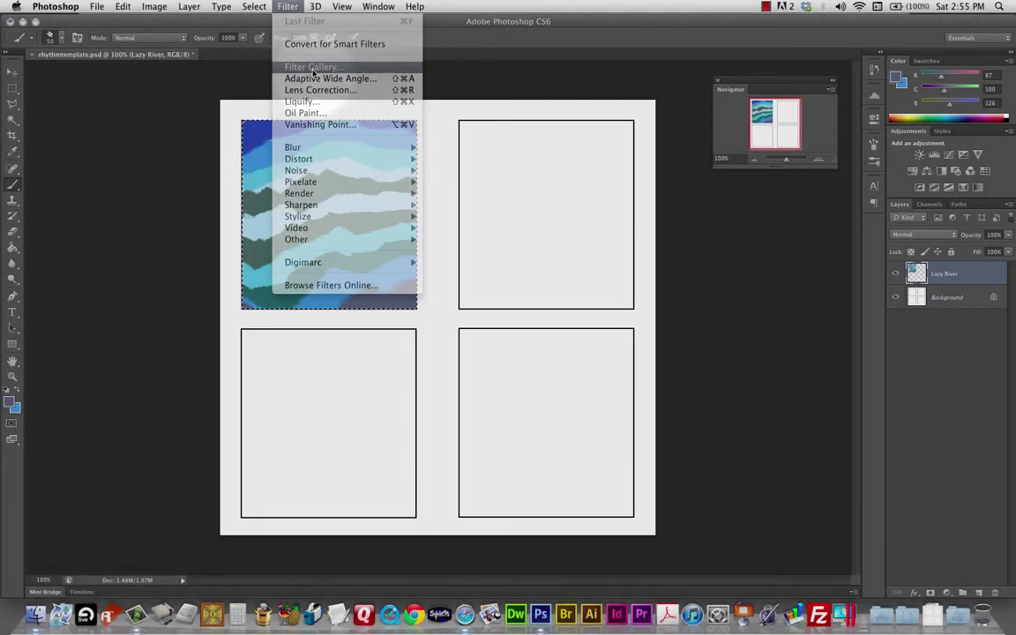
pyautogui.click(313, 68)
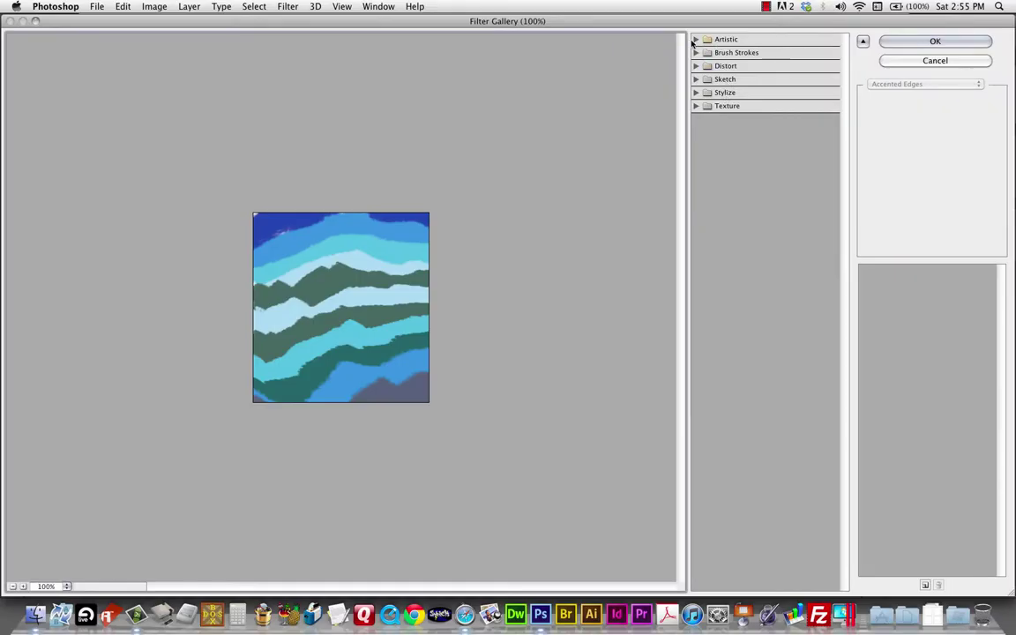
# Preview Artistic > Cutout with Edge Simplicity 0, then switch to Paint Daubs.
pyautogui.click(695, 40)
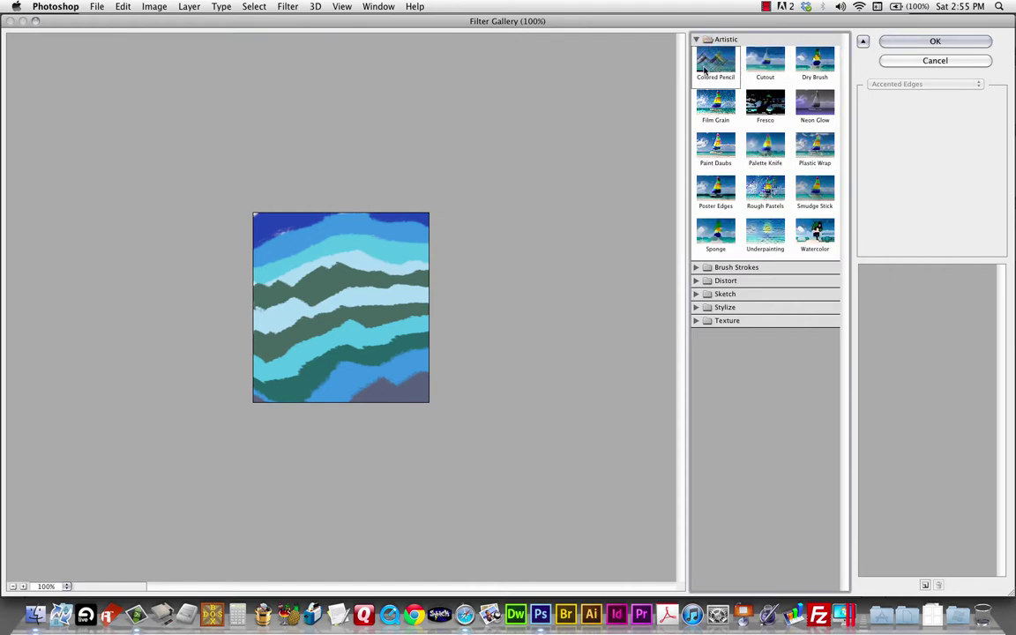
pyautogui.click(752, 69)
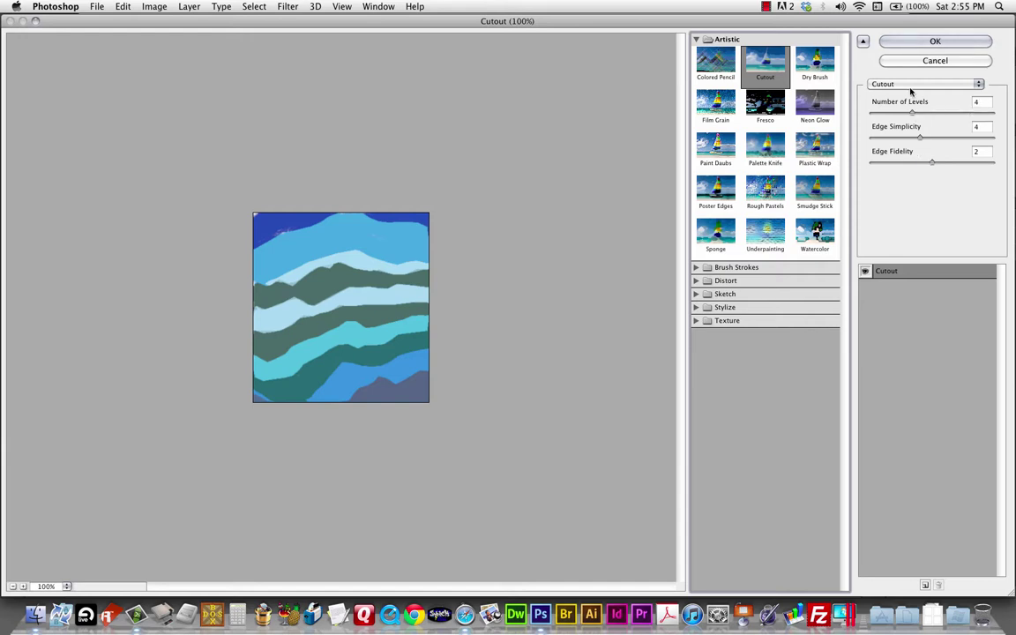
pyautogui.click(921, 139)
pyautogui.moveTo(922, 138); pyautogui.dragTo(872, 136)
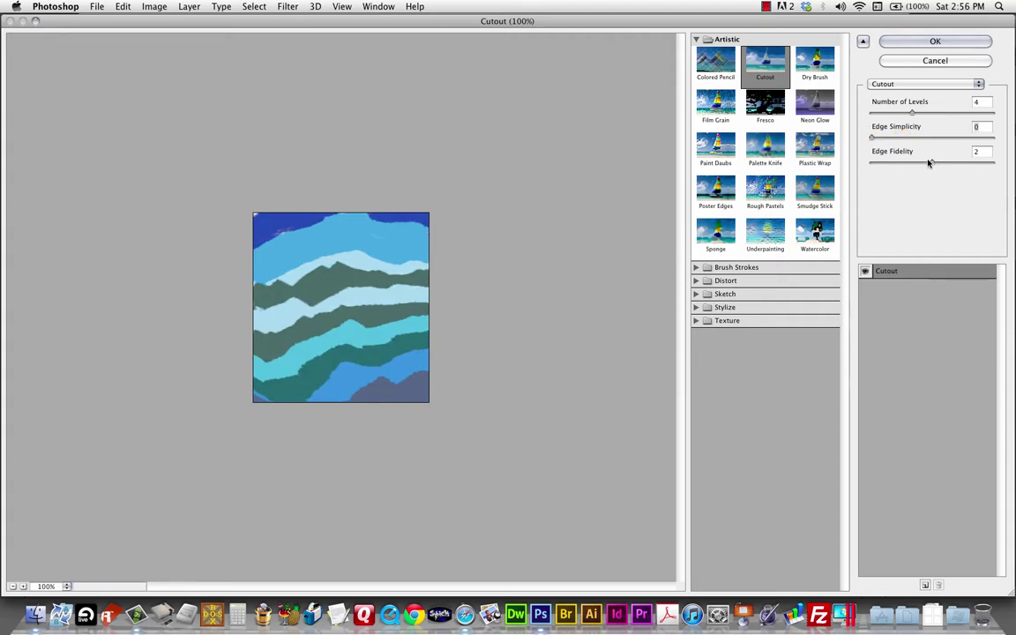
pyautogui.moveTo(926, 163)
pyautogui.mouseDown()
pyautogui.moveTo(902, 162)
pyautogui.moveTo(955, 156)
pyautogui.moveTo(875, 161)
pyautogui.moveTo(914, 162)
pyautogui.mouseUp()
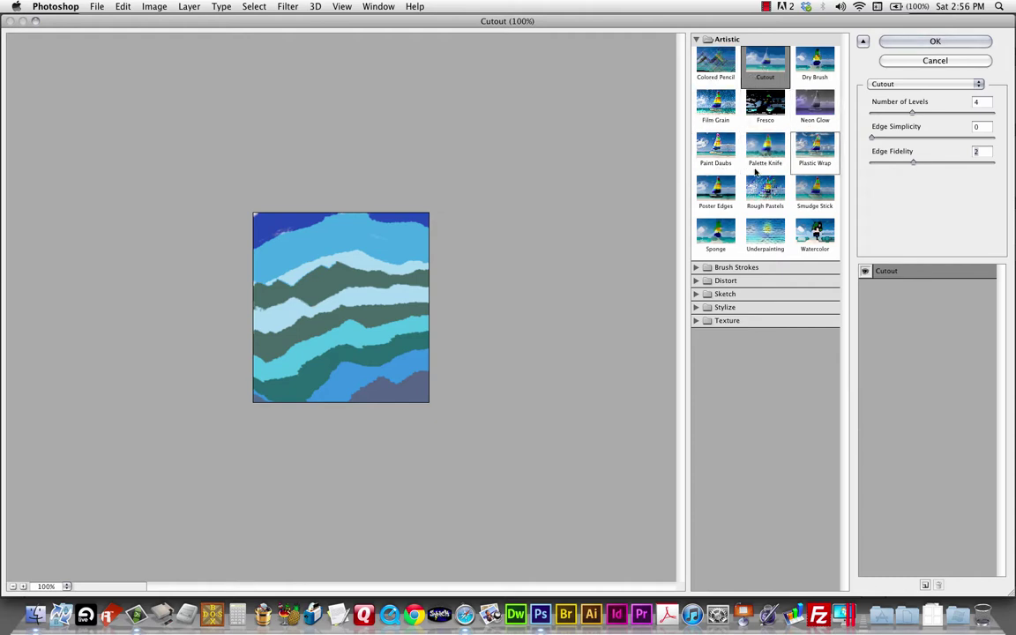
pyautogui.click(716, 150)
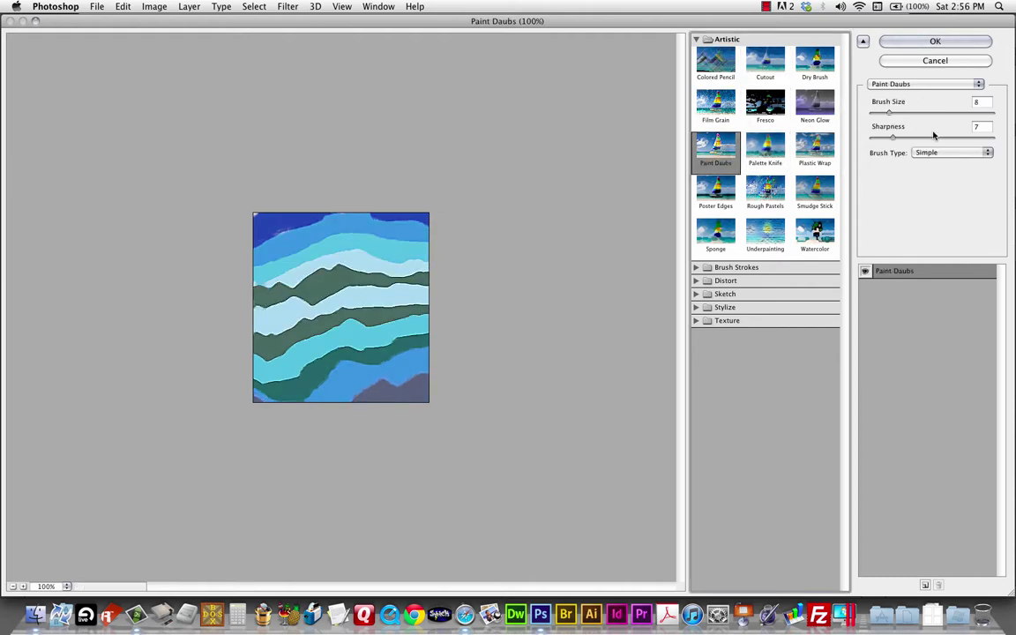
# Try Paint Daubs at Brush Size 25, Palette Knife at Stroke Size 41 and Softness 10, then preview Rough Pastels.
pyautogui.moveTo(887, 113)
pyautogui.mouseDown()
pyautogui.moveTo(932, 112)
pyautogui.moveTo(925, 136)
pyautogui.moveTo(942, 137)
pyautogui.moveTo(830, 137)
pyautogui.mouseUp()
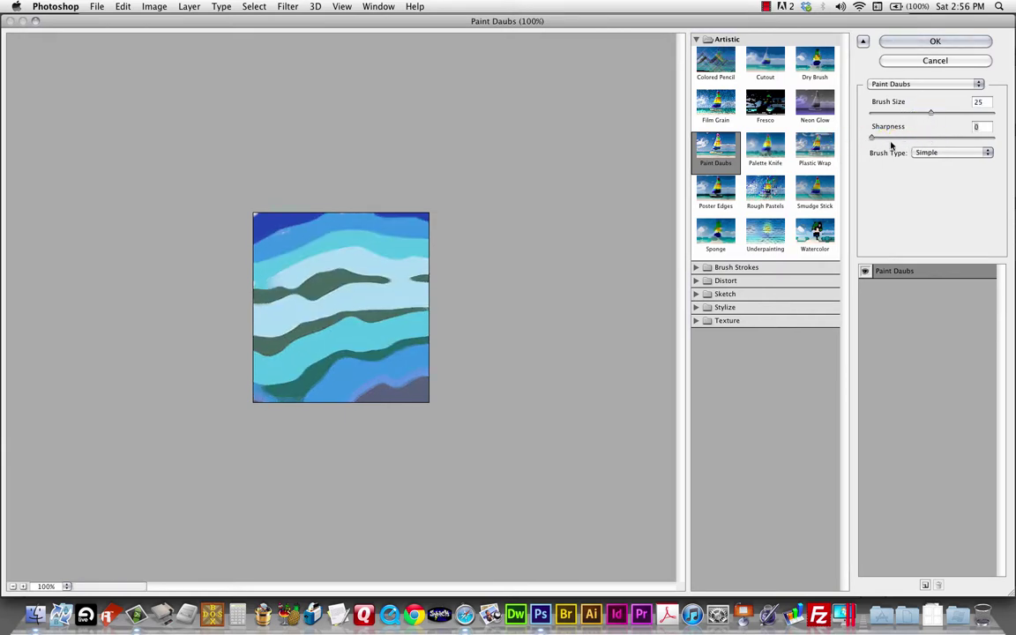
pyautogui.click(765, 149)
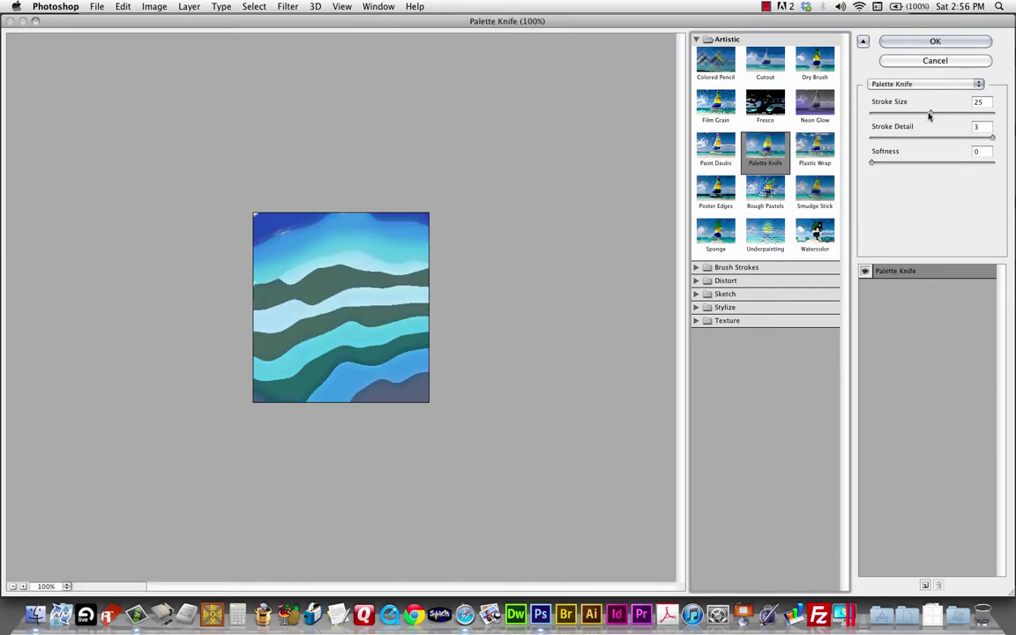
pyautogui.moveTo(931, 115)
pyautogui.mouseDown()
pyautogui.moveTo(975, 108)
pyautogui.moveTo(948, 136)
pyautogui.moveTo(899, 136)
pyautogui.moveTo(921, 140)
pyautogui.mouseUp()
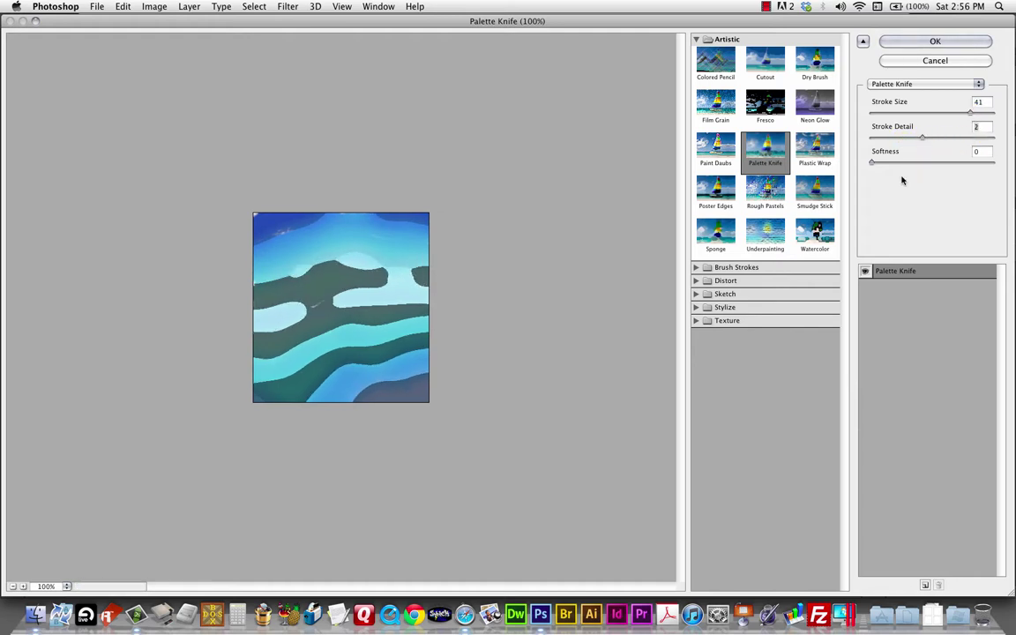
pyautogui.moveTo(873, 165); pyautogui.dragTo(993, 162)
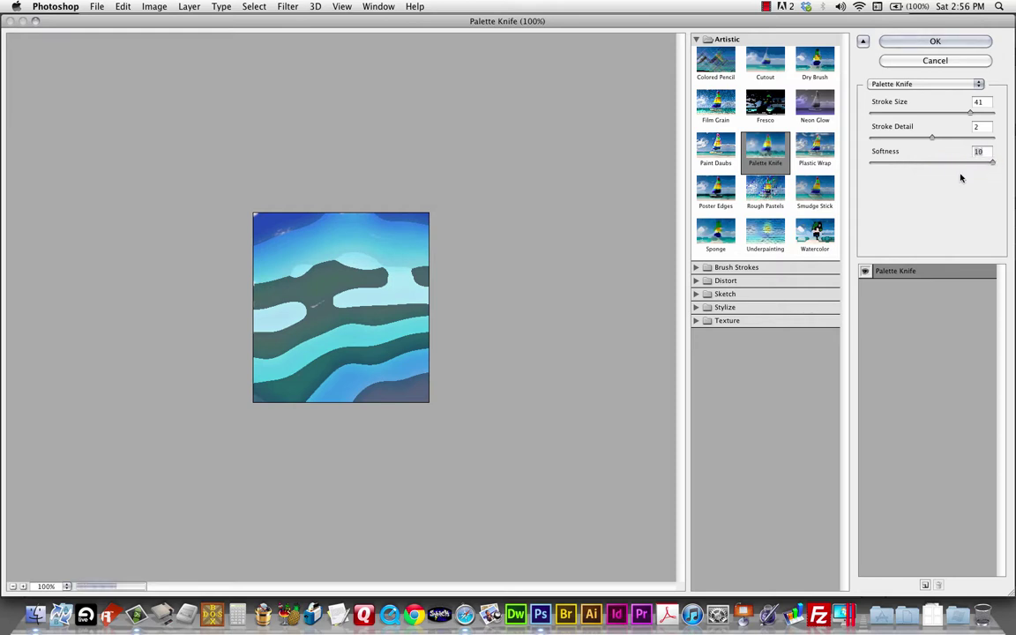
pyautogui.click(775, 204)
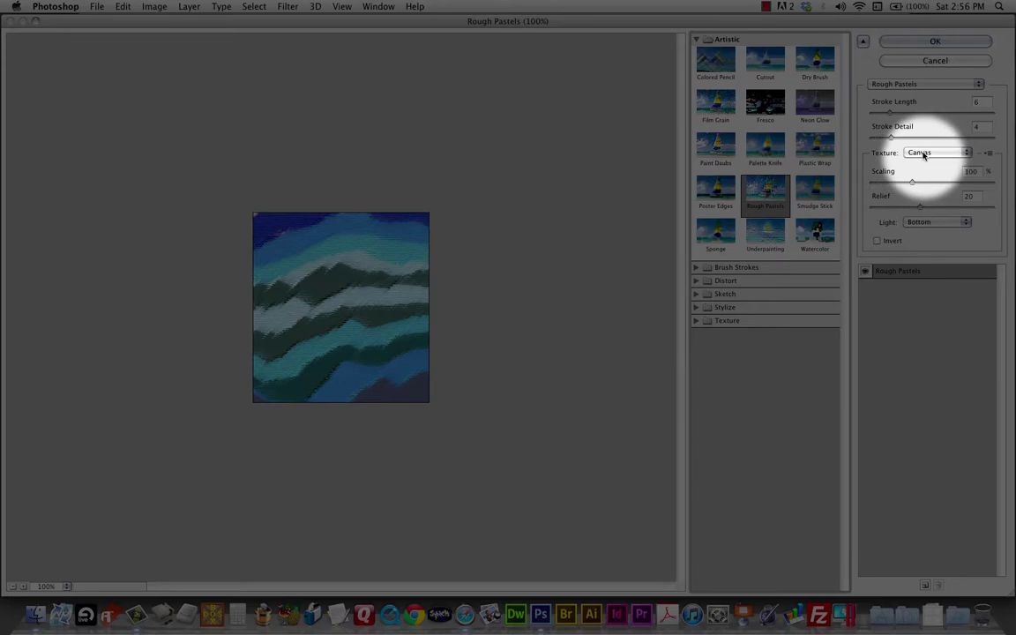
# Set the Rough Pastels texture to Sandstone after briefly trying Burlap.
pyautogui.click(924, 154)
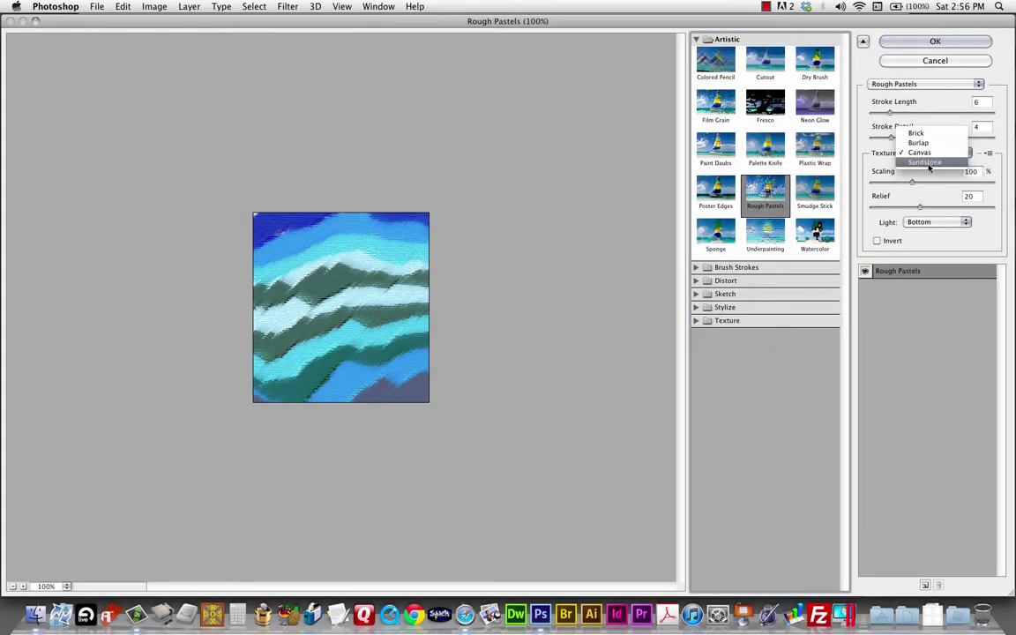
pyautogui.click(928, 163)
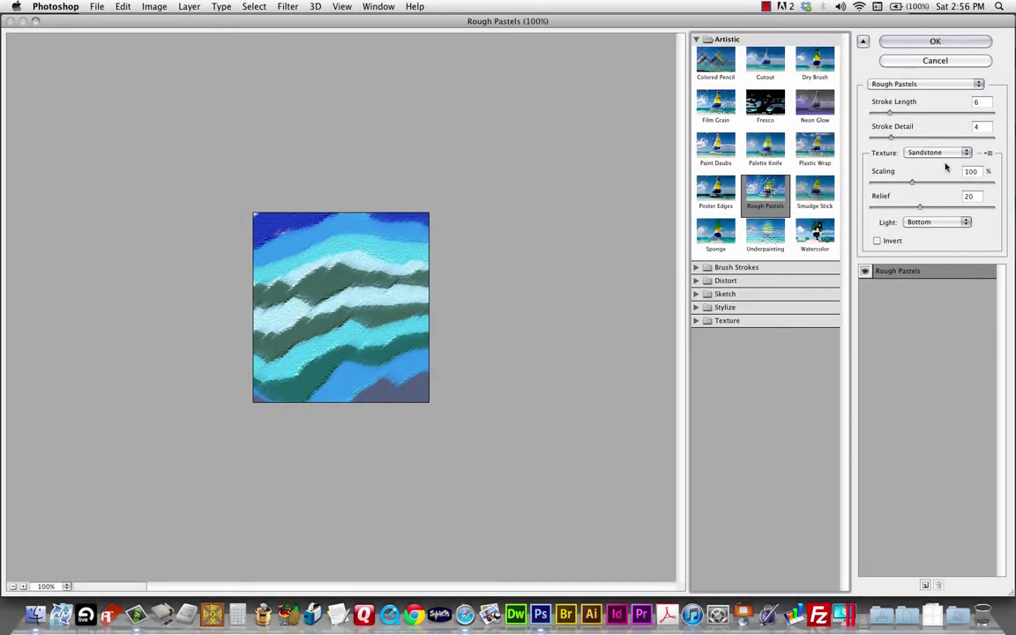
pyautogui.click(935, 153)
pyautogui.click(922, 131)
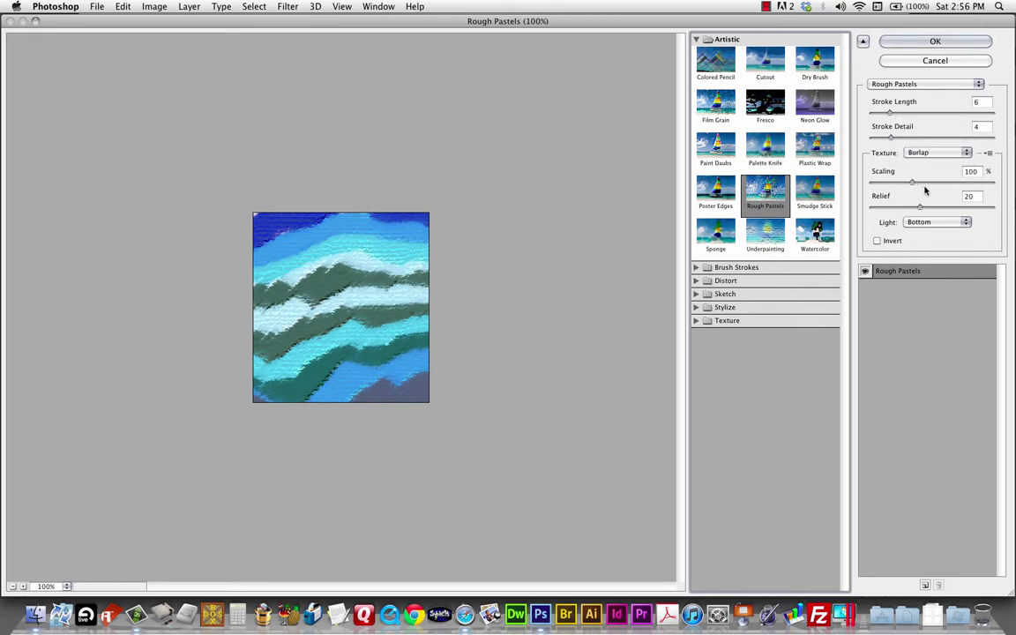
pyautogui.click(931, 153)
pyautogui.click(927, 175)
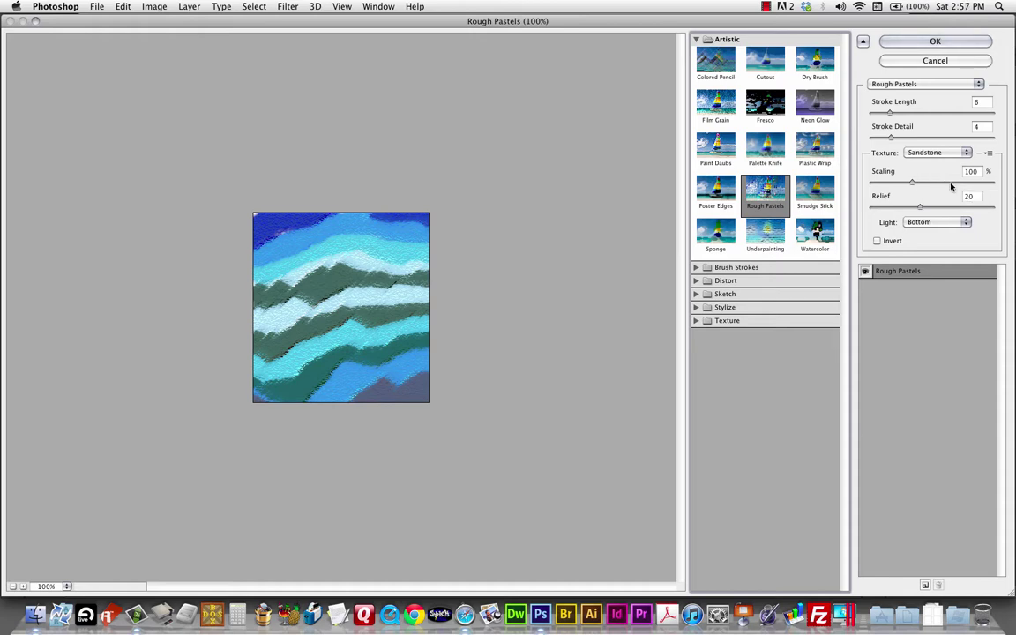
# Set relief 5, scaling 113, stroke length 25 and stroke detail 12.
pyautogui.moveTo(921, 210); pyautogui.dragTo(882, 205)
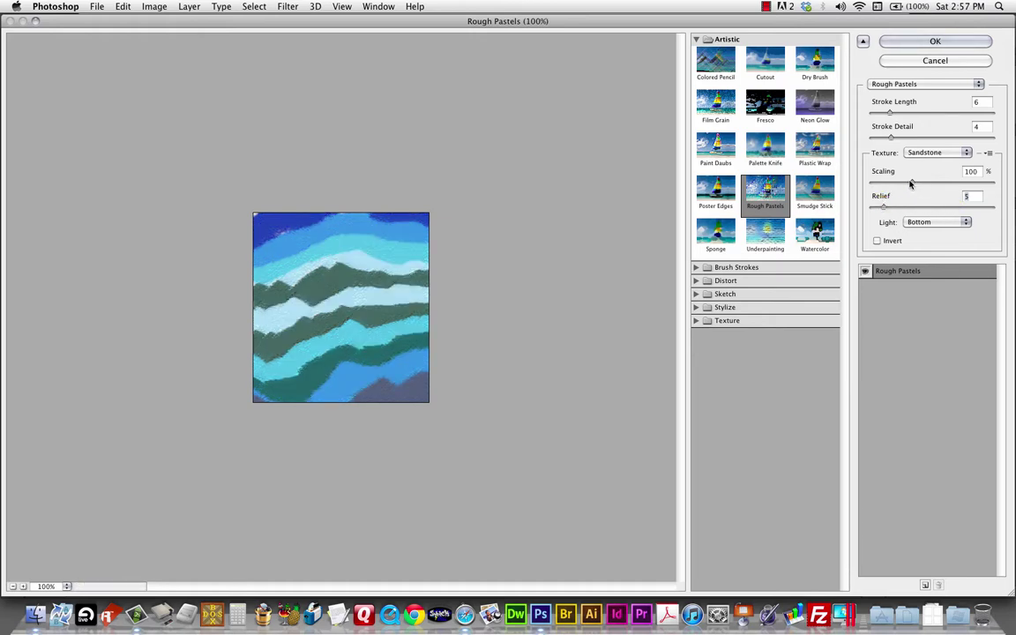
pyautogui.click(912, 182)
pyautogui.moveTo(923, 181); pyautogui.dragTo(924, 181)
pyautogui.moveTo(914, 113); pyautogui.dragTo(945, 114)
pyautogui.moveTo(894, 140); pyautogui.dragTo(941, 139)
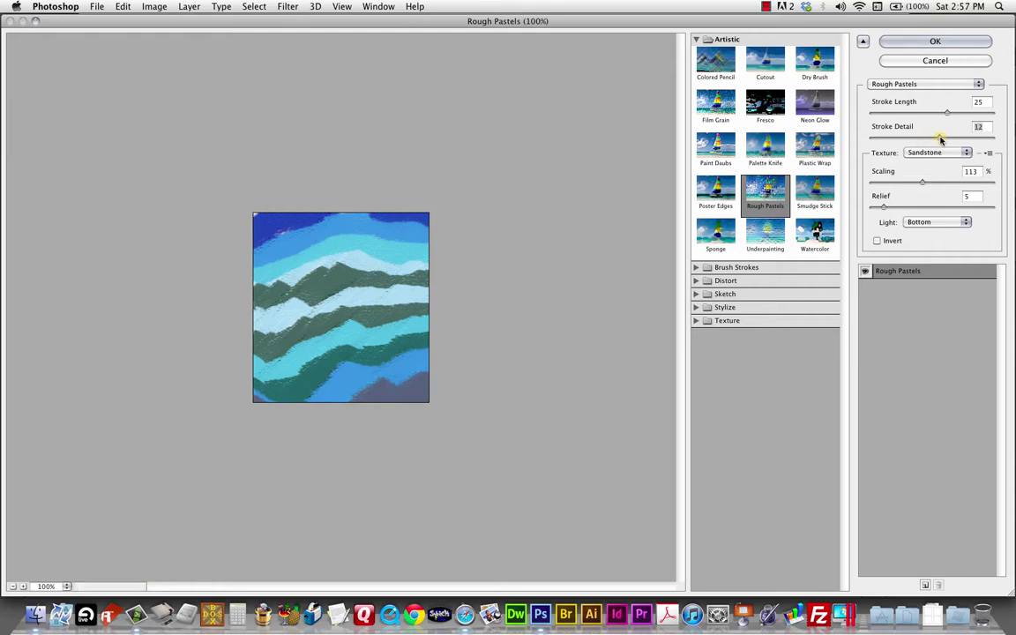
pyautogui.click(903, 88)
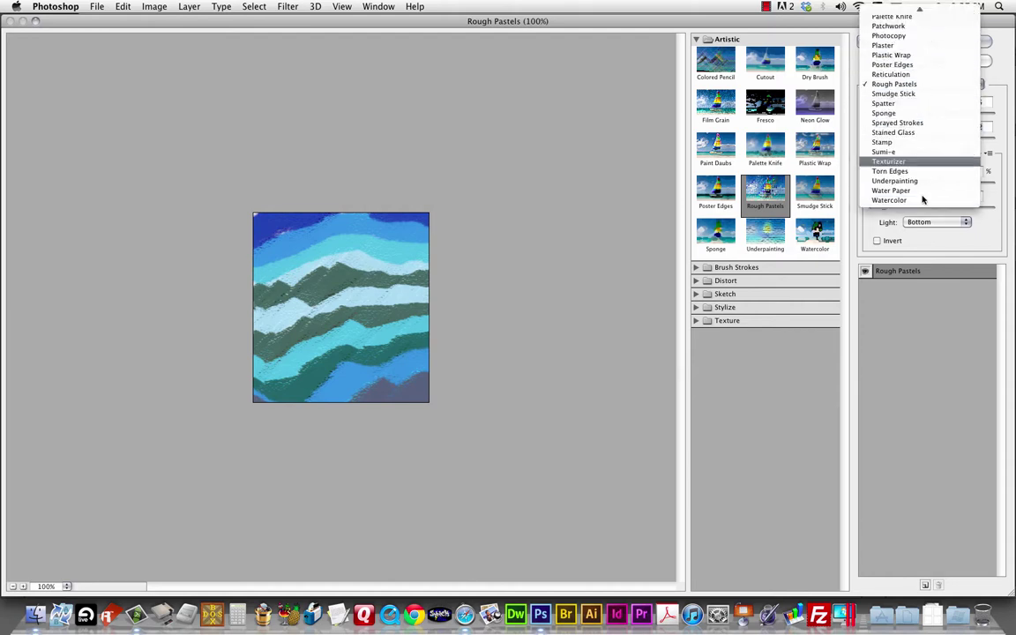
# Try Conté Crayon, then apply Sketch > Chrome with Smoothness 10 and Detail 1.
pyautogui.scroll(5, 934, 132)
pyautogui.scroll(10, 937, 133)
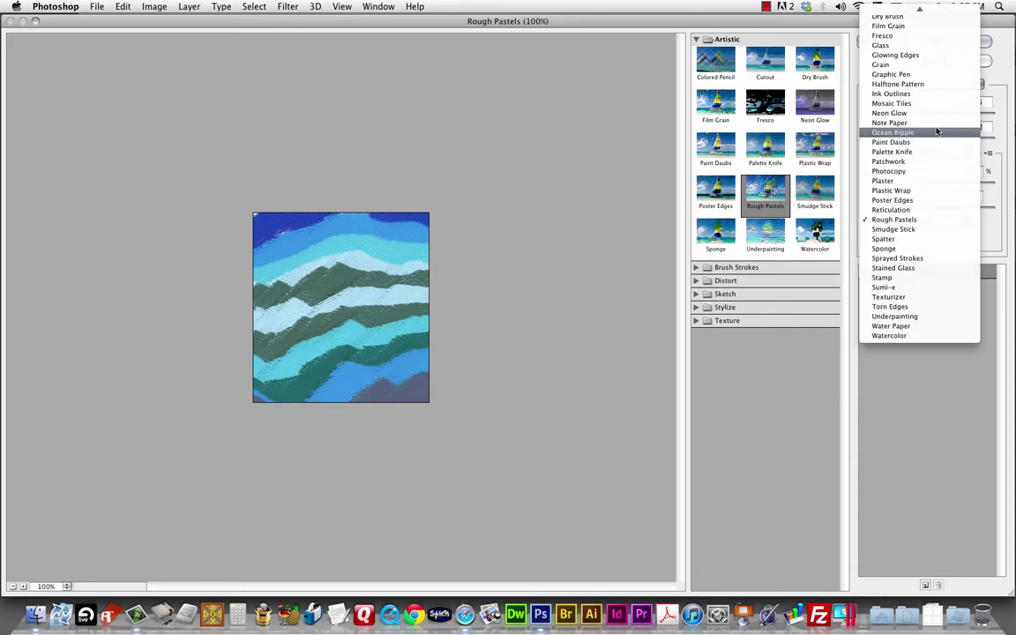
pyautogui.click(929, 84)
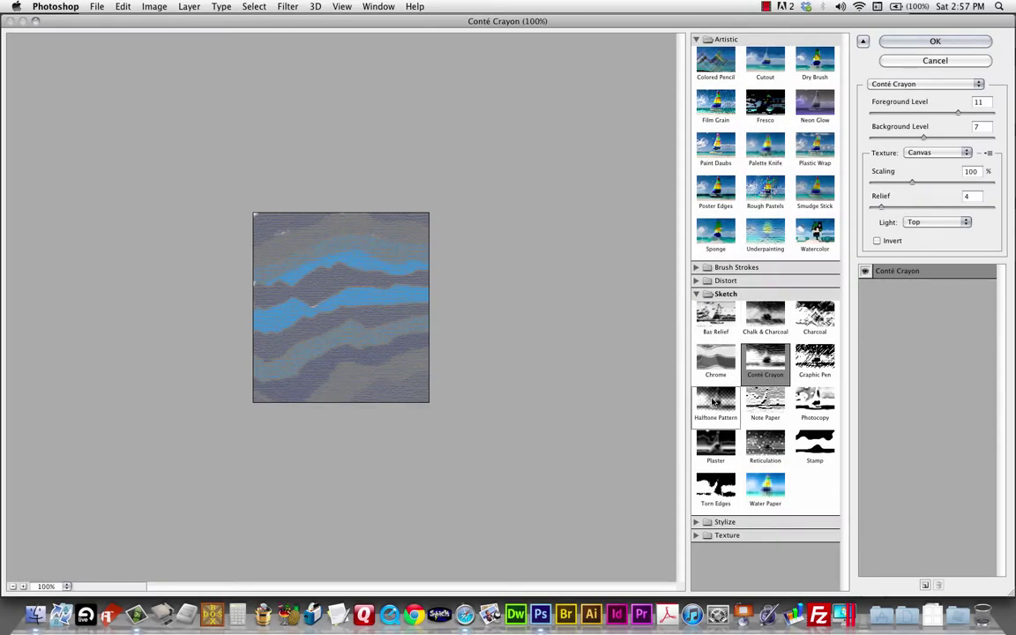
pyautogui.click(716, 358)
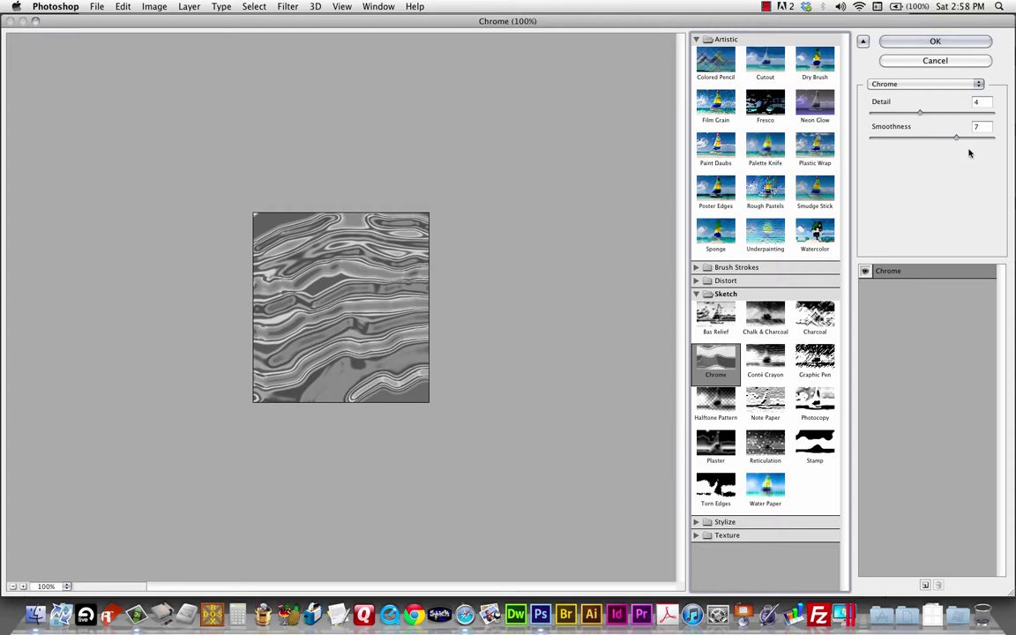
pyautogui.moveTo(956, 139); pyautogui.dragTo(988, 139)
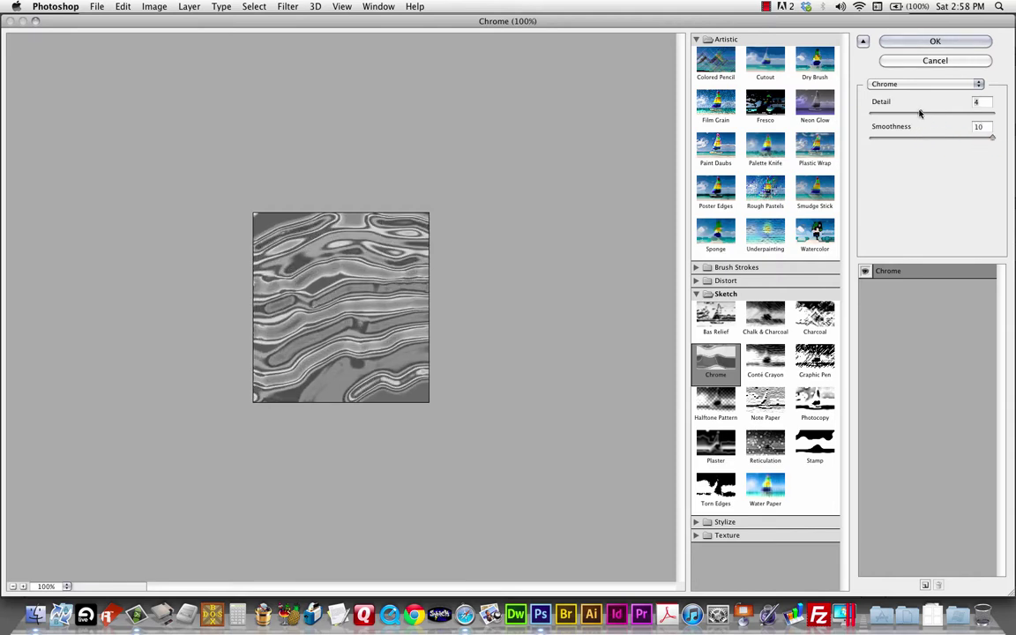
pyautogui.moveTo(921, 113); pyautogui.dragTo(886, 115)
pyautogui.click(934, 43)
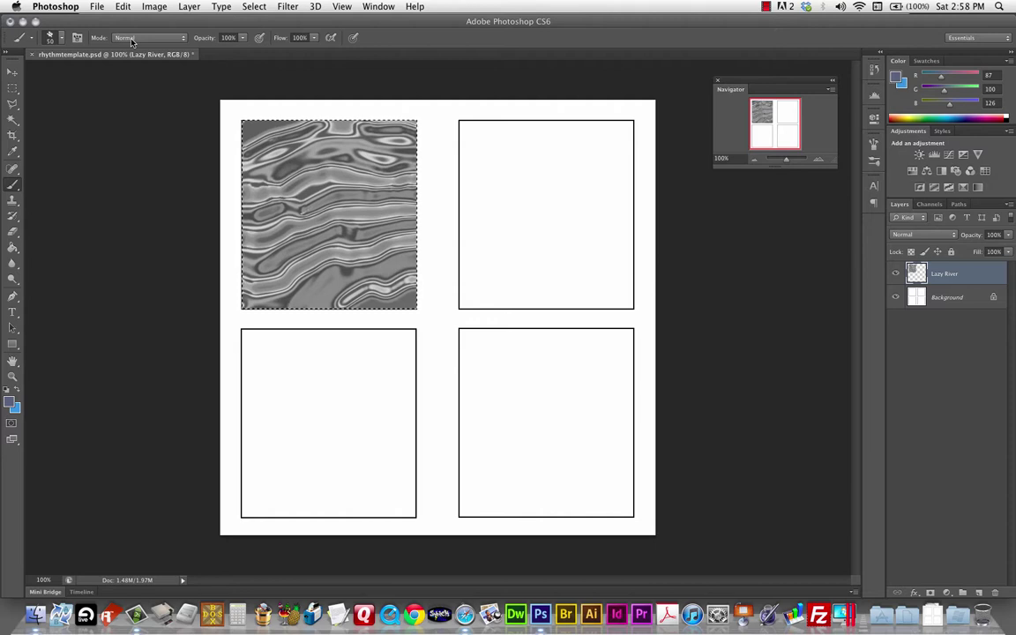
# Set the Brush tool's painting mode to Color in the options bar.
pyautogui.click(126, 39)
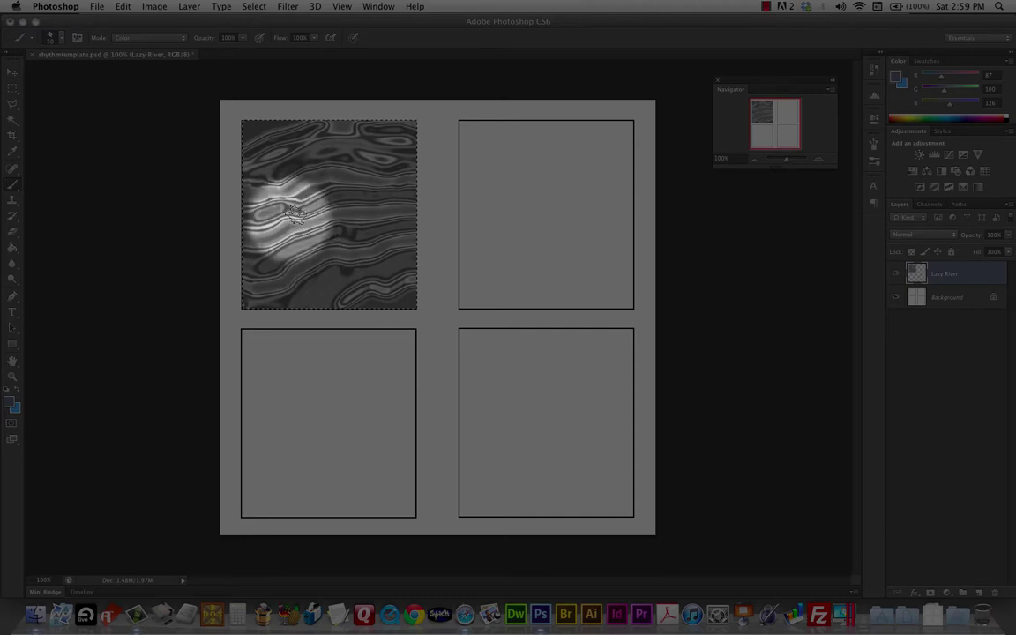
# Paint a blue band, then choose a teal colour and paint a teal band across the river.
pyautogui.moveTo(276, 174)
pyautogui.mouseDown()
pyautogui.moveTo(318, 150)
pyautogui.moveTo(408, 164)
pyautogui.moveTo(357, 150)
pyautogui.moveTo(408, 146)
pyautogui.moveTo(234, 172)
pyautogui.moveTo(288, 190)
pyautogui.moveTo(279, 192)
pyautogui.moveTo(347, 174)
pyautogui.moveTo(384, 184)
pyautogui.moveTo(273, 211)
pyautogui.moveTo(277, 202)
pyautogui.moveTo(241, 205)
pyautogui.moveTo(290, 204)
pyautogui.moveTo(248, 221)
pyautogui.moveTo(386, 188)
pyautogui.moveTo(352, 198)
pyautogui.moveTo(295, 184)
pyautogui.mouseUp()
pyautogui.click(17, 394)
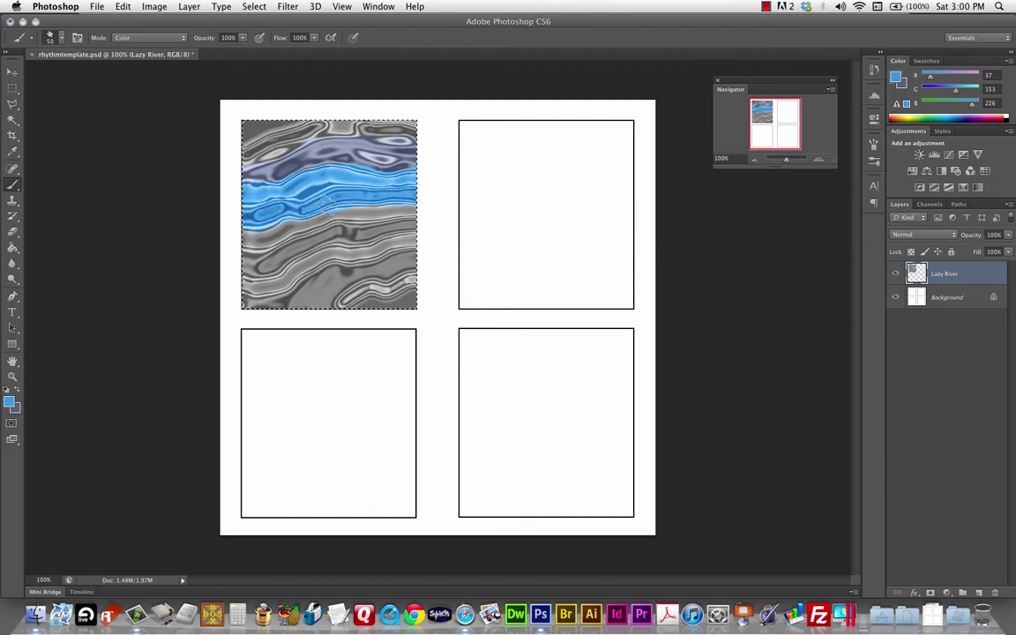
pyautogui.click(11, 404)
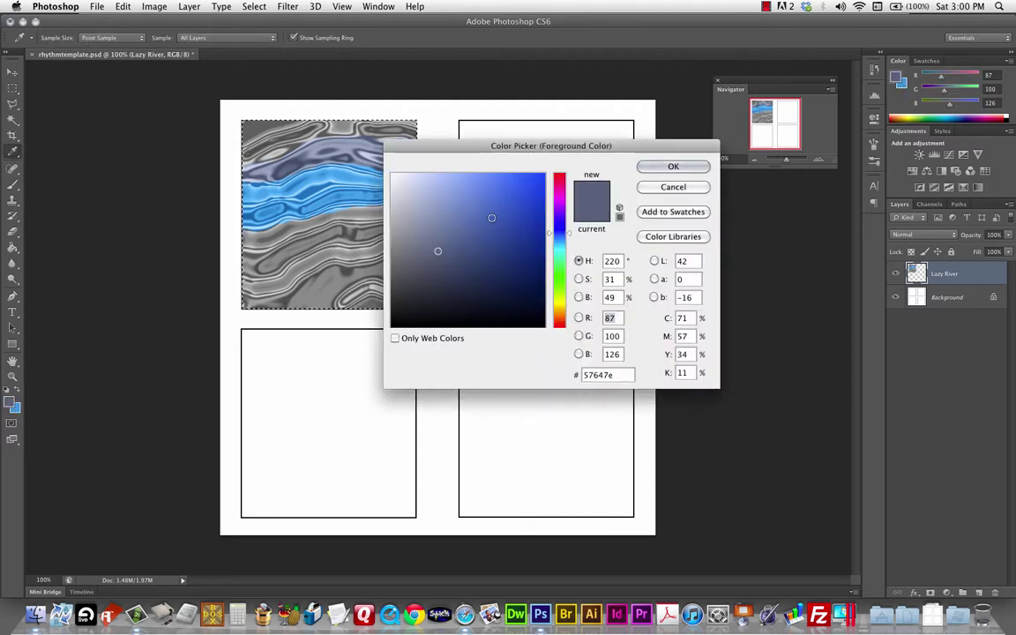
pyautogui.moveTo(561, 242); pyautogui.dragTo(562, 256)
pyautogui.click(481, 218)
pyautogui.click(484, 234)
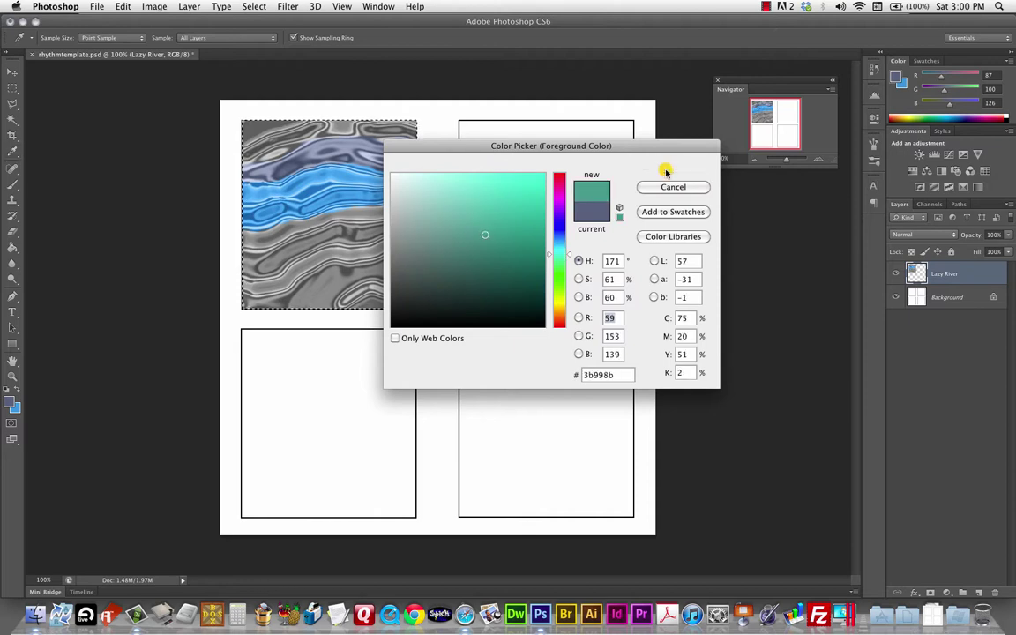
pyautogui.click(673, 166)
pyautogui.moveTo(243, 244); pyautogui.dragTo(311, 228)
pyautogui.moveTo(381, 211); pyautogui.dragTo(420, 211)
# Choose darker blue 43/107/148 (2b6b94) and paint it over the green-blue band.
pyautogui.click(18, 387)
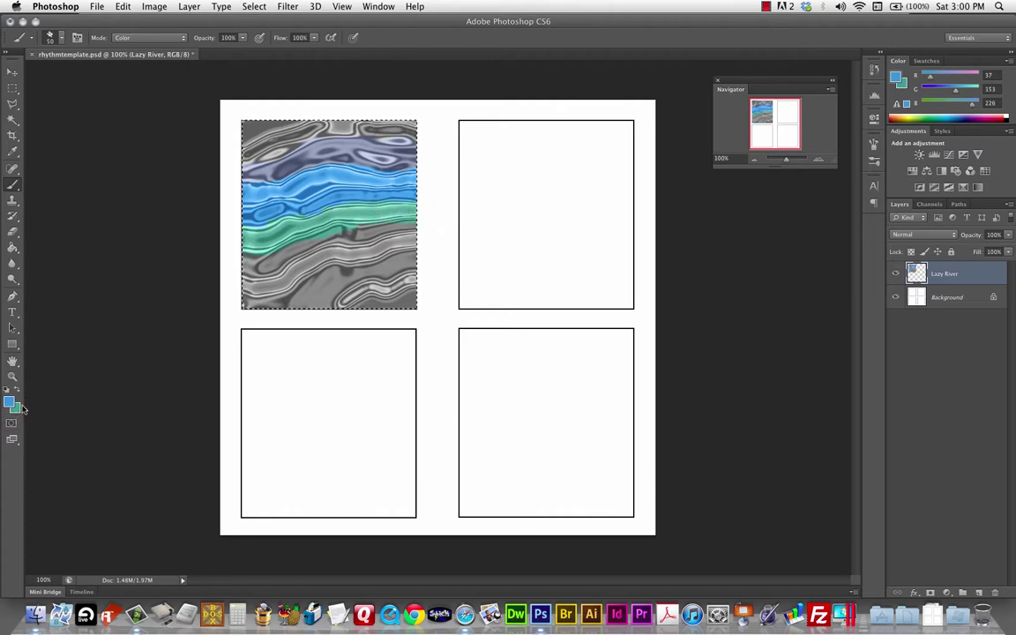
pyautogui.click(9, 400)
pyautogui.click(467, 230)
pyautogui.click(501, 236)
pyautogui.click(672, 166)
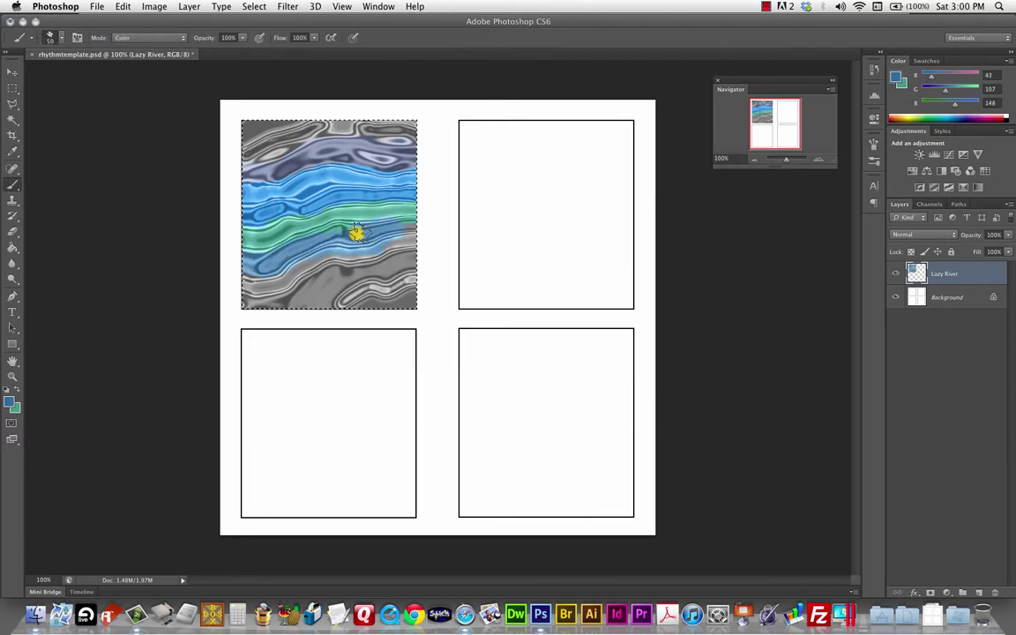
pyautogui.moveTo(355, 231)
pyautogui.mouseDown()
pyautogui.moveTo(422, 233)
pyautogui.moveTo(381, 227)
pyautogui.mouseUp()
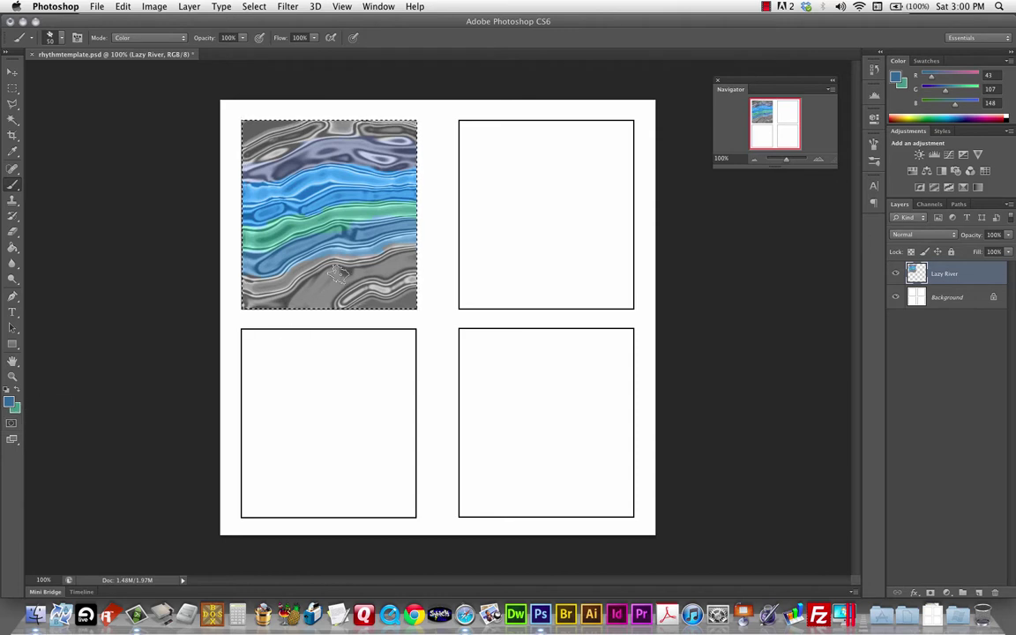
# Enable Color Dynamics with 88% foreground/background, 37% hue and 19% saturation jitter.
pyautogui.click(875, 145)
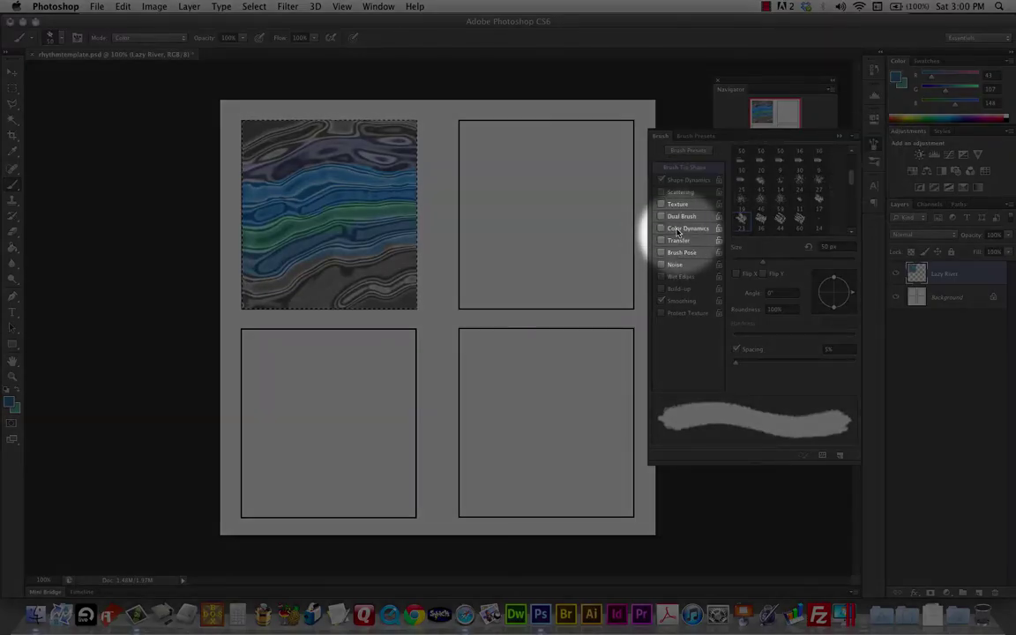
pyautogui.click(682, 228)
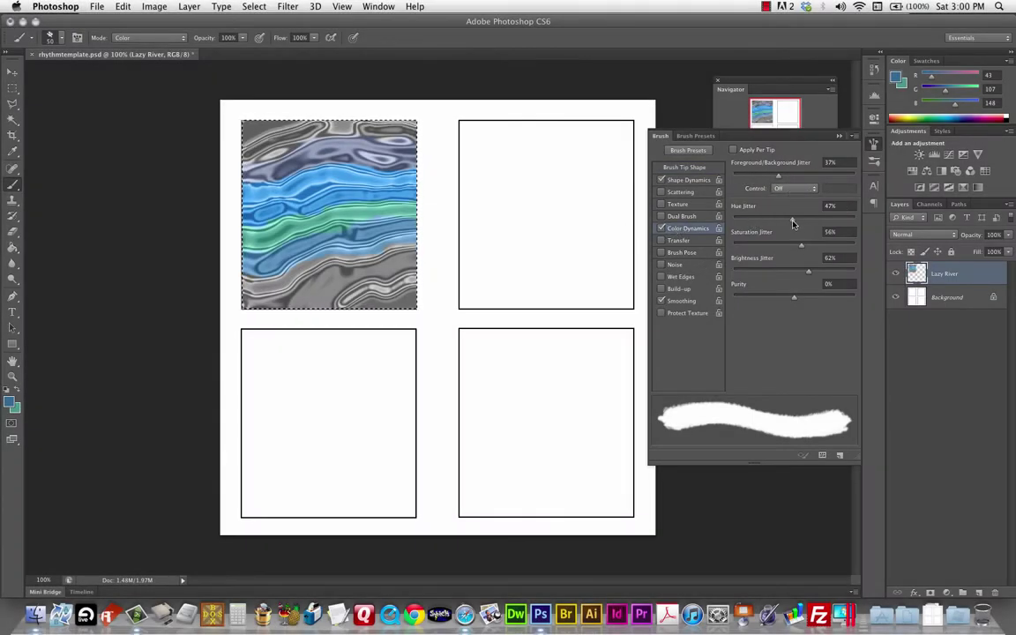
pyautogui.moveTo(793, 224); pyautogui.dragTo(733, 272)
pyautogui.moveTo(812, 219); pyautogui.dragTo(757, 247)
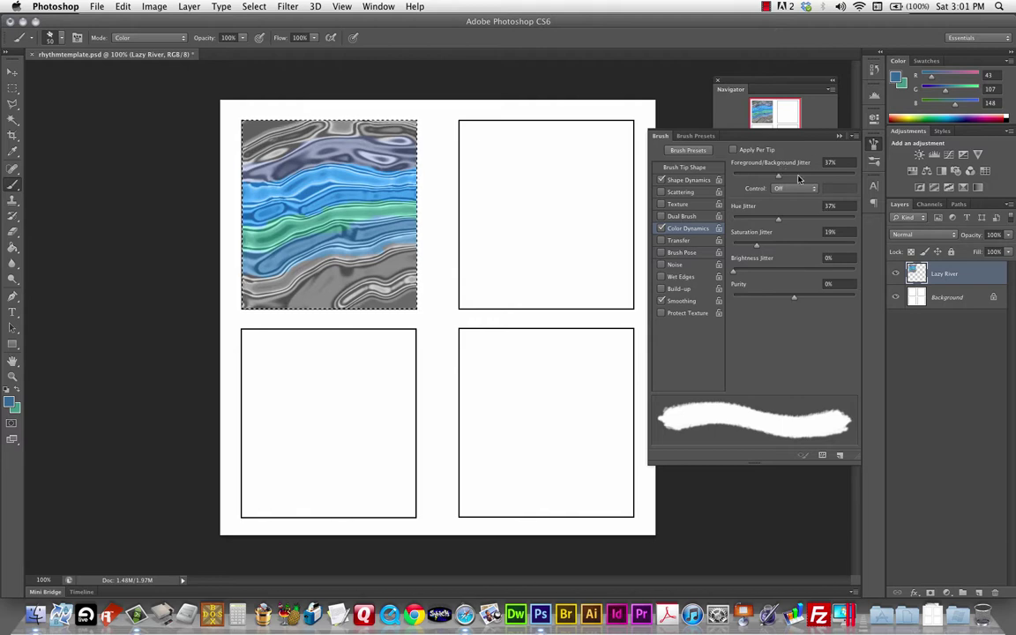
pyautogui.moveTo(734, 164); pyautogui.dragTo(760, 164)
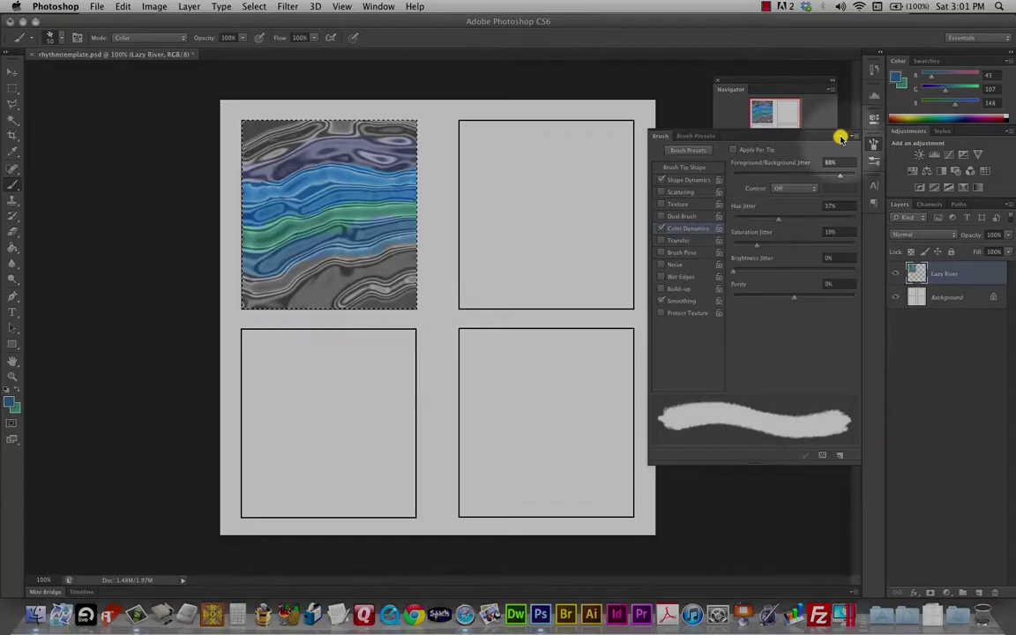
# Collapse the Brush panel to paint jittered purple and green tints along the bottom.
pyautogui.click(839, 135)
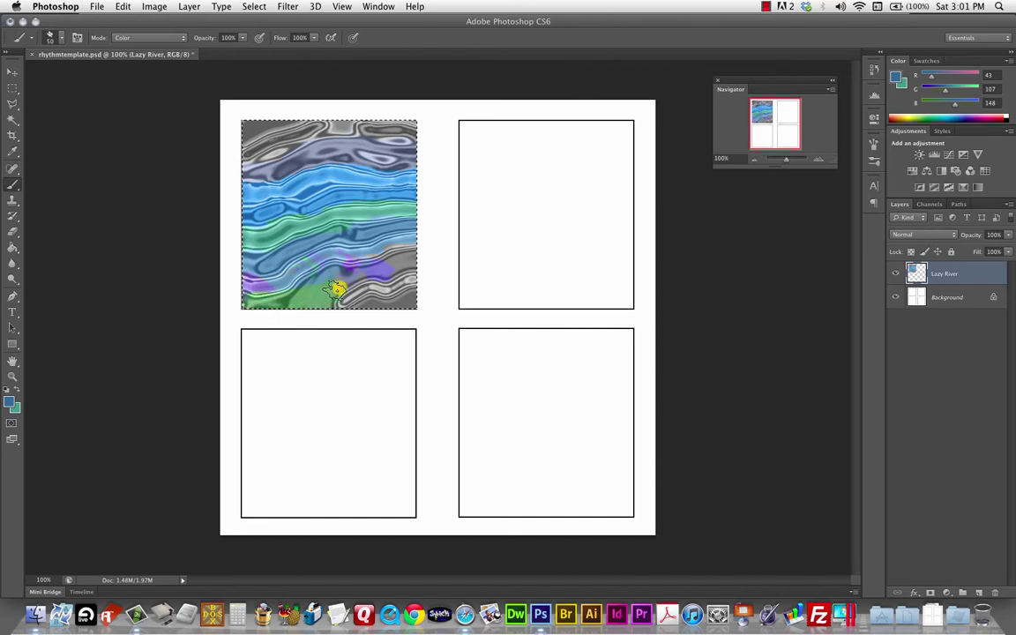
# Set the foreground colour to blue 2b6694 in the Color Picker.
pyautogui.click(11, 402)
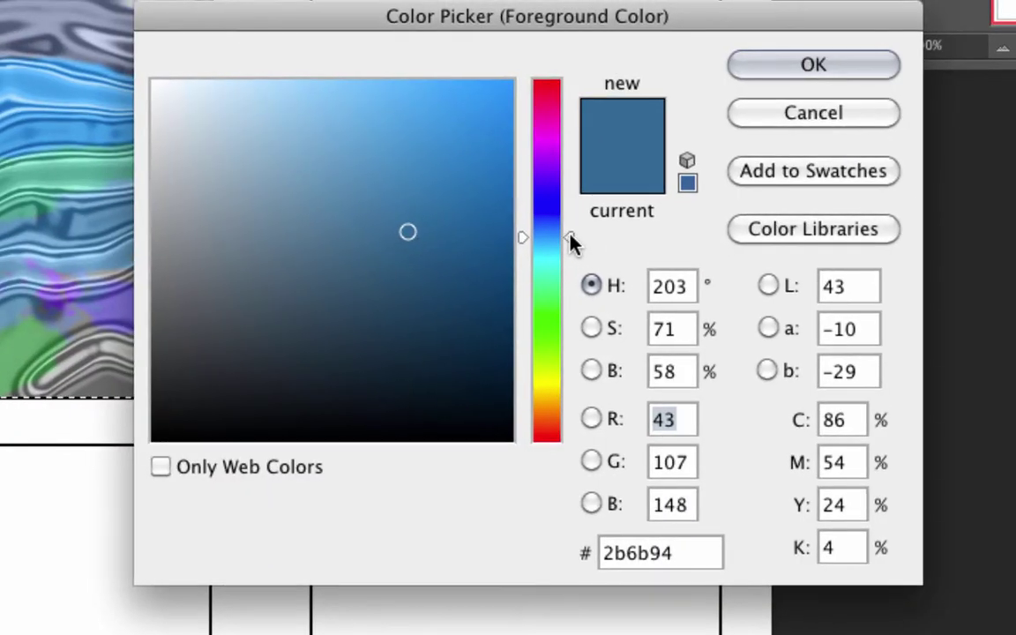
pyautogui.moveTo(570, 236)
pyautogui.mouseDown()
pyautogui.moveTo(565, 204)
pyautogui.moveTo(569, 321)
pyautogui.moveTo(569, 226)
pyautogui.mouseUp()
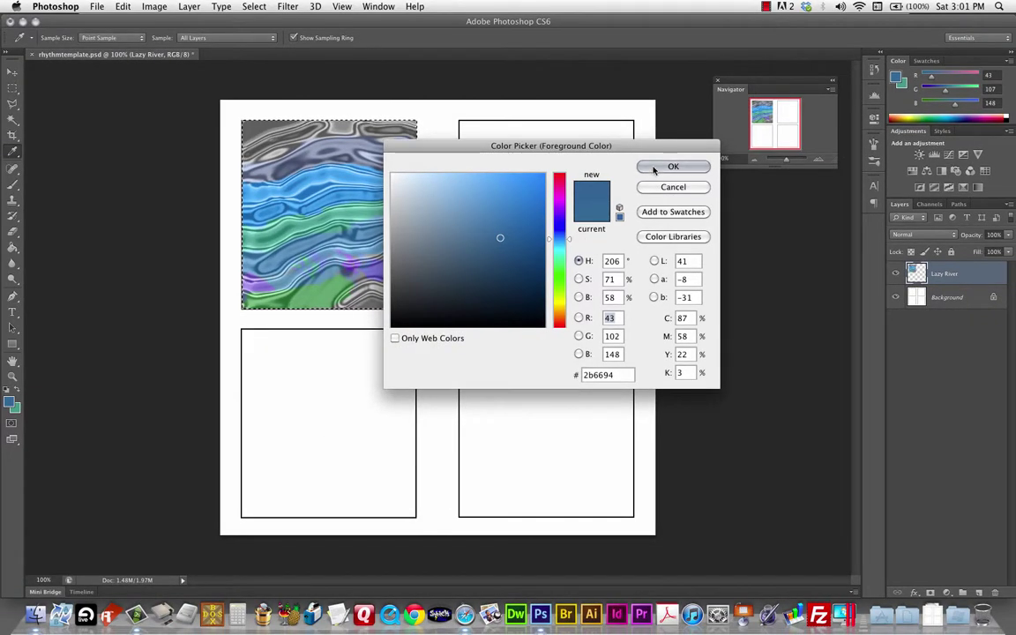
pyautogui.click(672, 167)
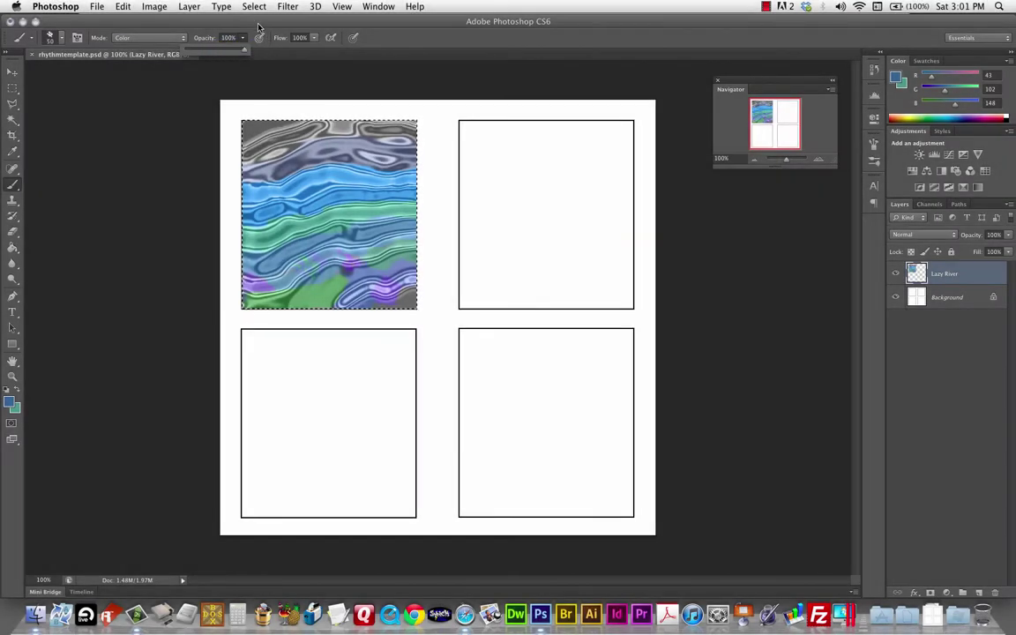
# Paint blue-purple over the grey top band and green over the bottom-right corner.
pyautogui.click(221, 35)
pyautogui.moveTo(278, 133)
pyautogui.mouseDown()
pyautogui.moveTo(247, 156)
pyautogui.moveTo(300, 134)
pyautogui.moveTo(417, 132)
pyautogui.moveTo(245, 130)
pyautogui.mouseUp()
pyautogui.moveTo(386, 310); pyautogui.dragTo(368, 305)
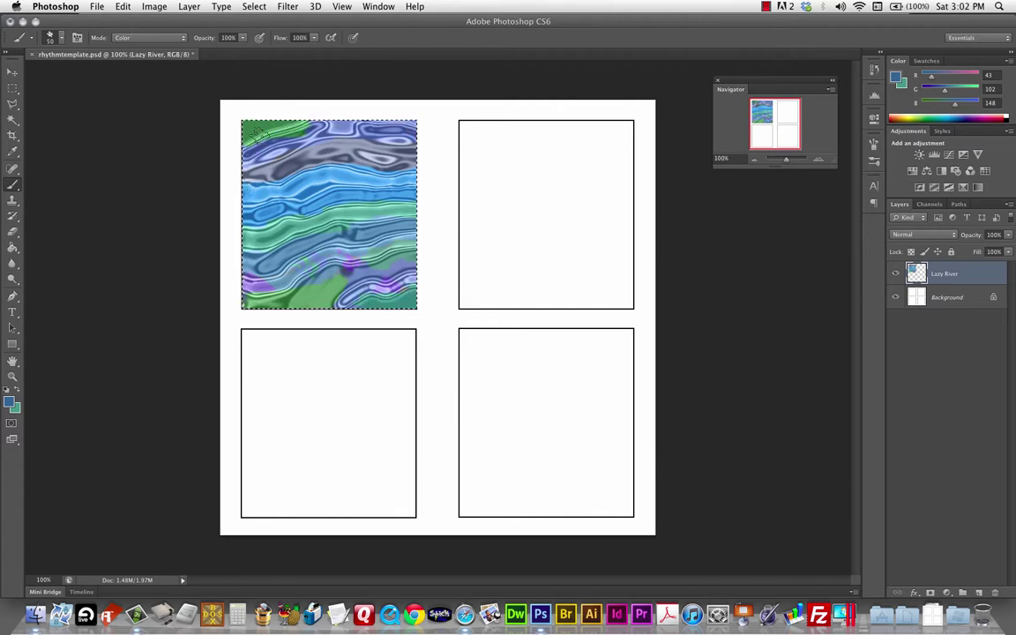
# Lower the brush opacity to 30% and enlarge the brush to 125.
pyautogui.click(243, 37)
pyautogui.moveTo(248, 50); pyautogui.dragTo(209, 52)
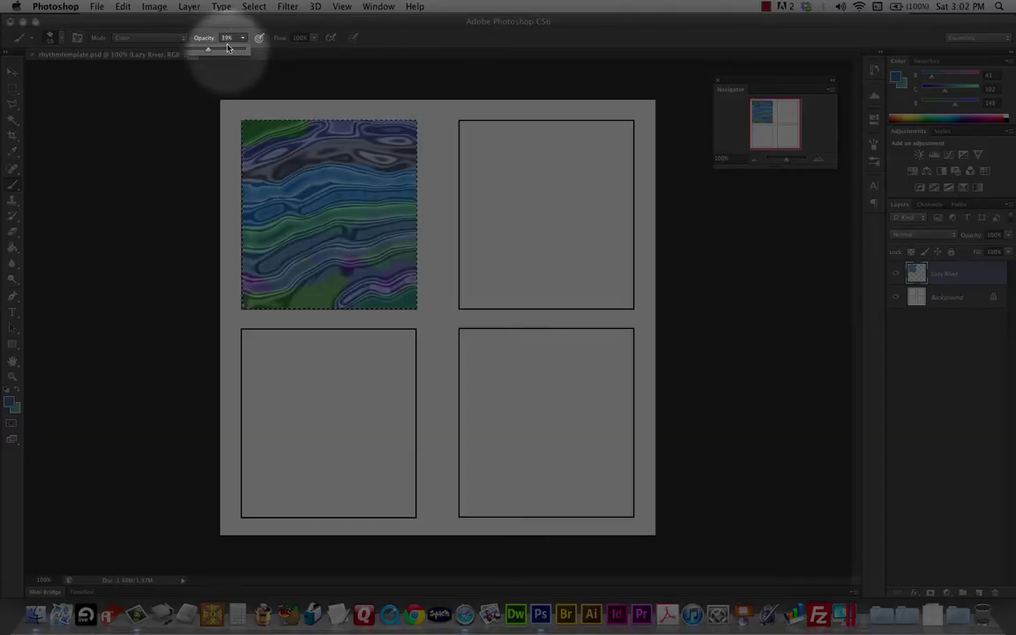
pyautogui.moveTo(210, 47); pyautogui.dragTo(200, 50)
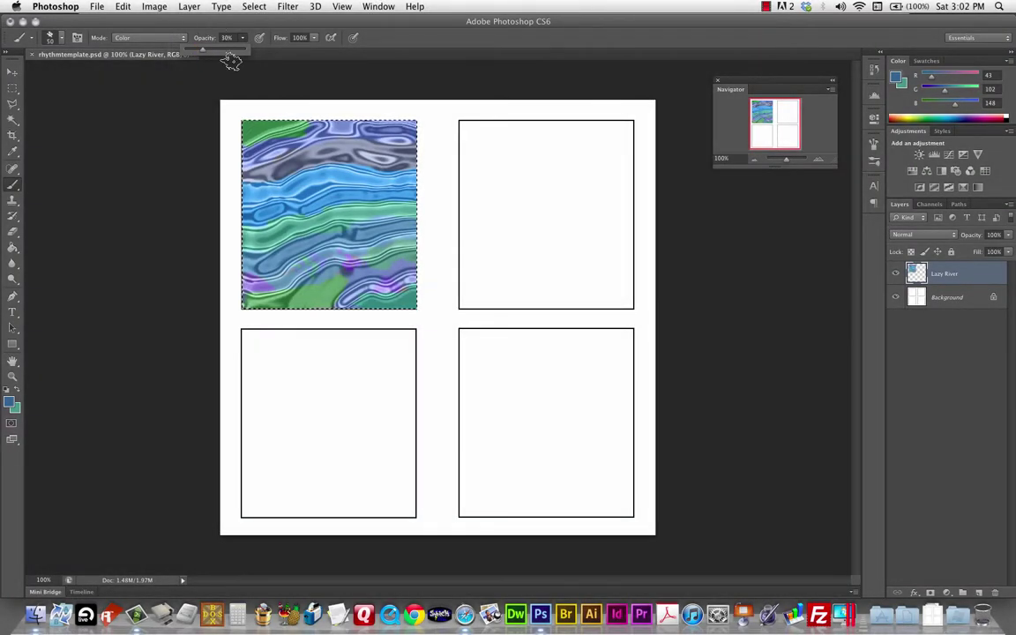
pyautogui.click(227, 37)
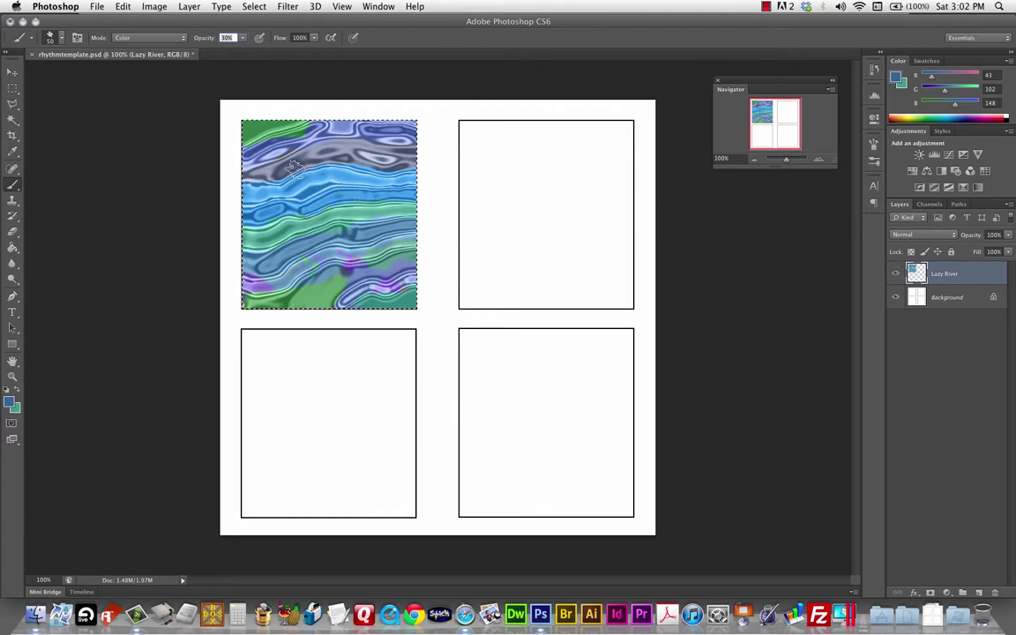
pyautogui.press('1')
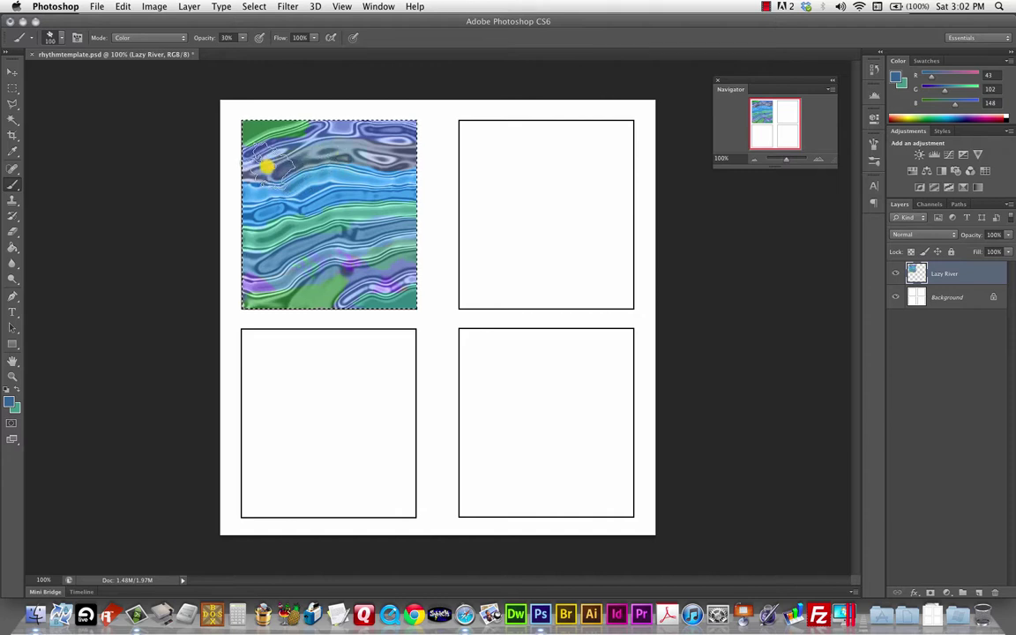
pyautogui.press(']')
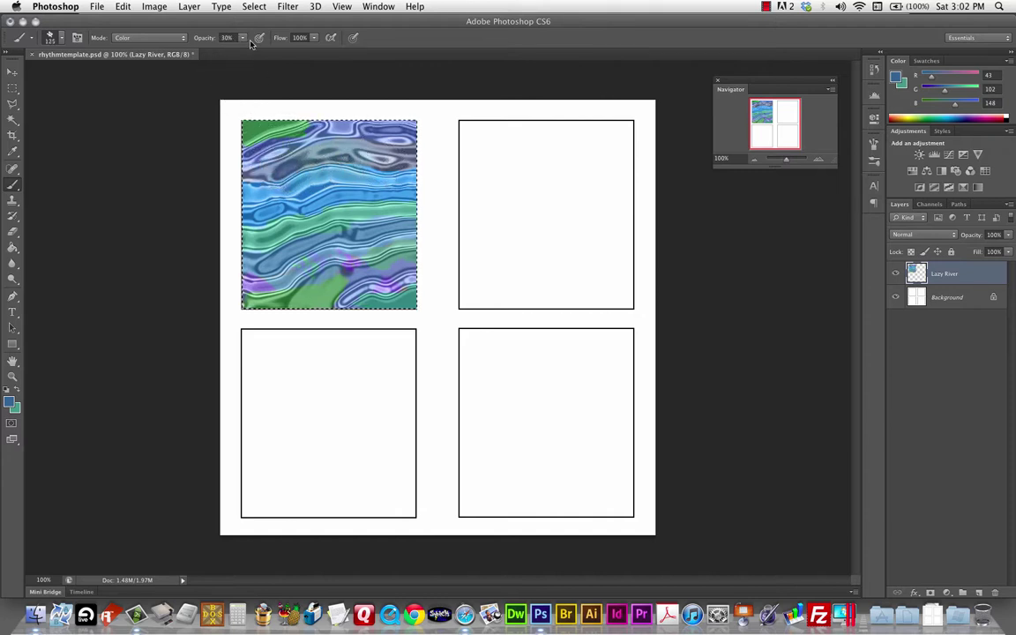
# Set the brush opacity to 15% with the options-bar slider.
pyautogui.click(243, 38)
pyautogui.click(244, 50)
pyautogui.moveTo(236, 52); pyautogui.dragTo(222, 37)
pyautogui.press('Return')
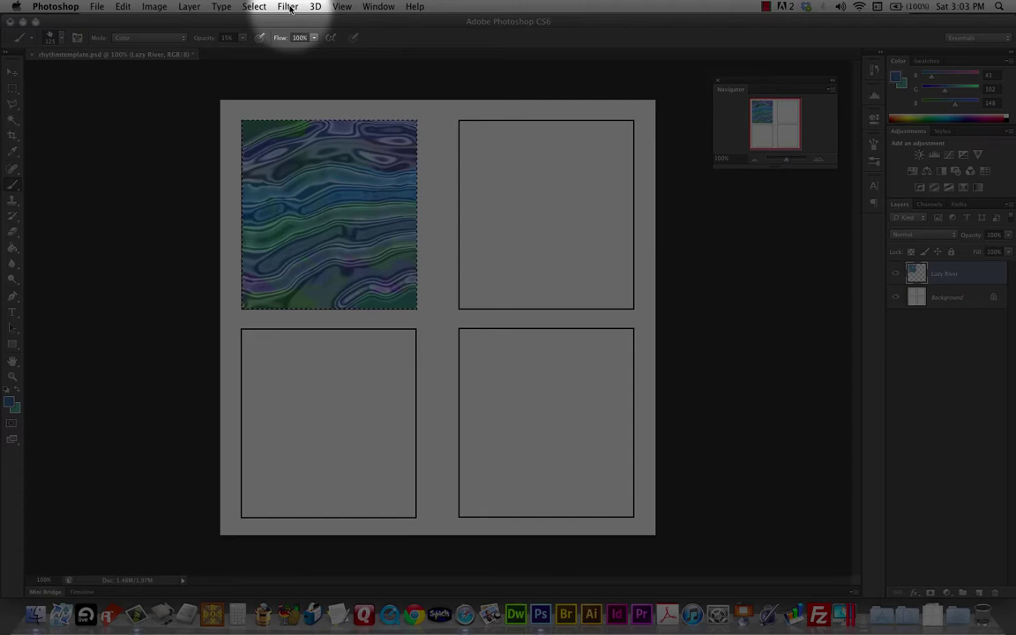
pyautogui.click(290, 7)
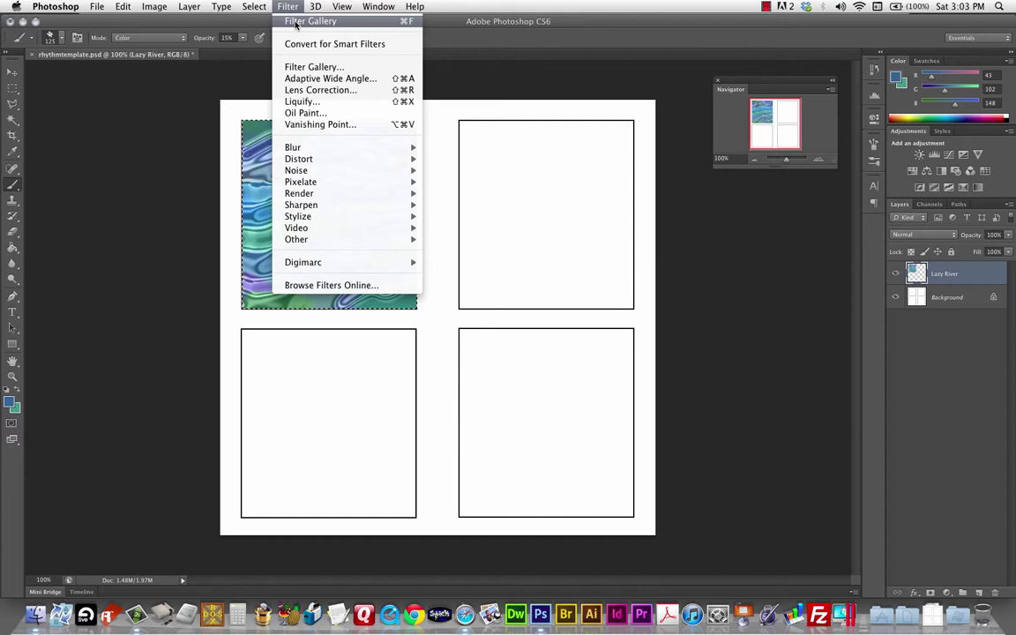
pyautogui.click(352, 23)
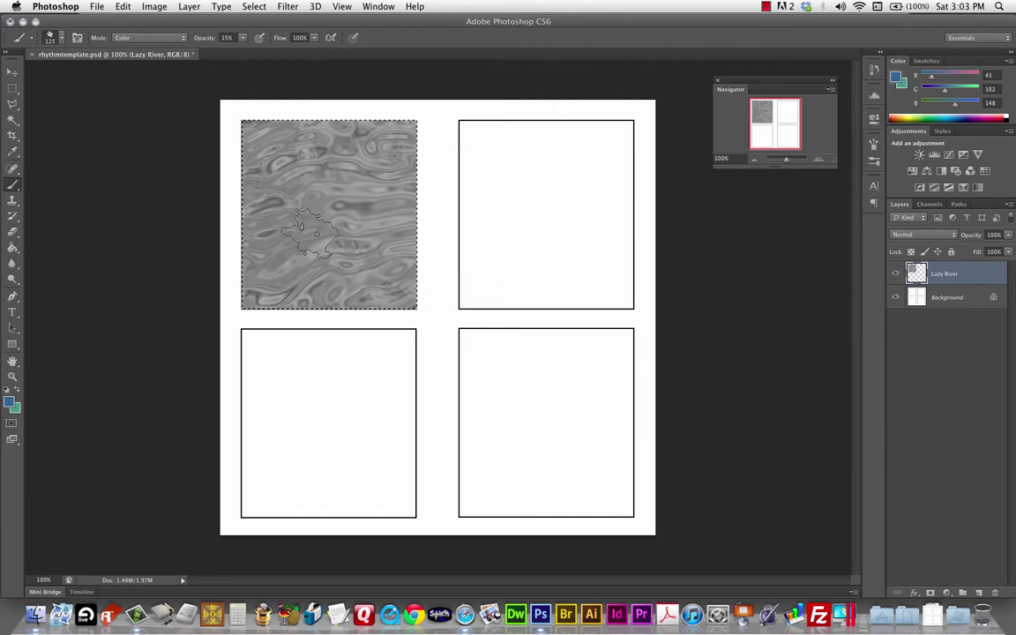
pyautogui.click(123, 6)
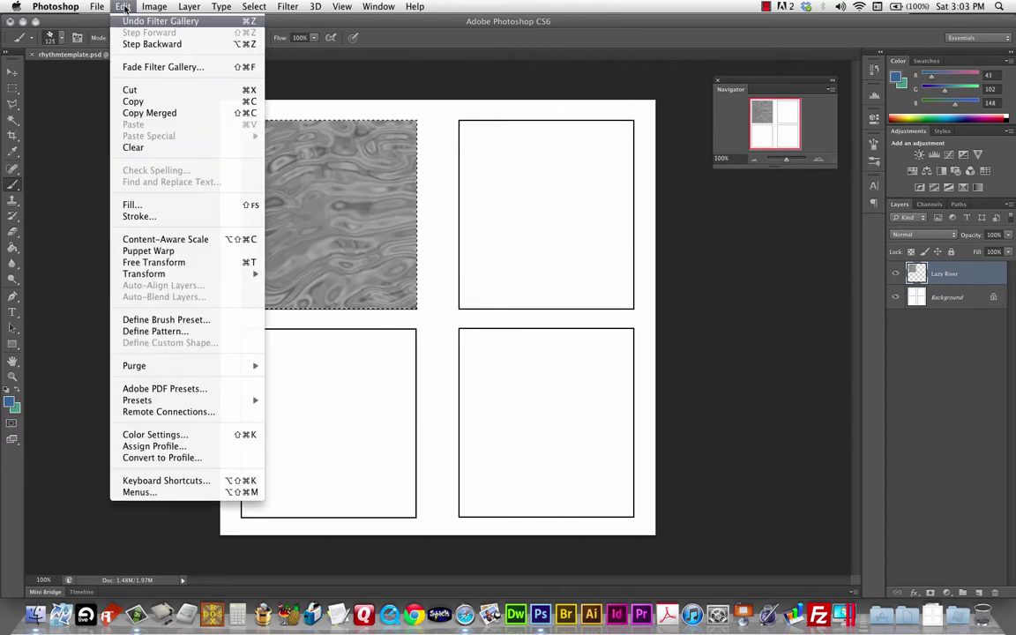
pyautogui.click(161, 20)
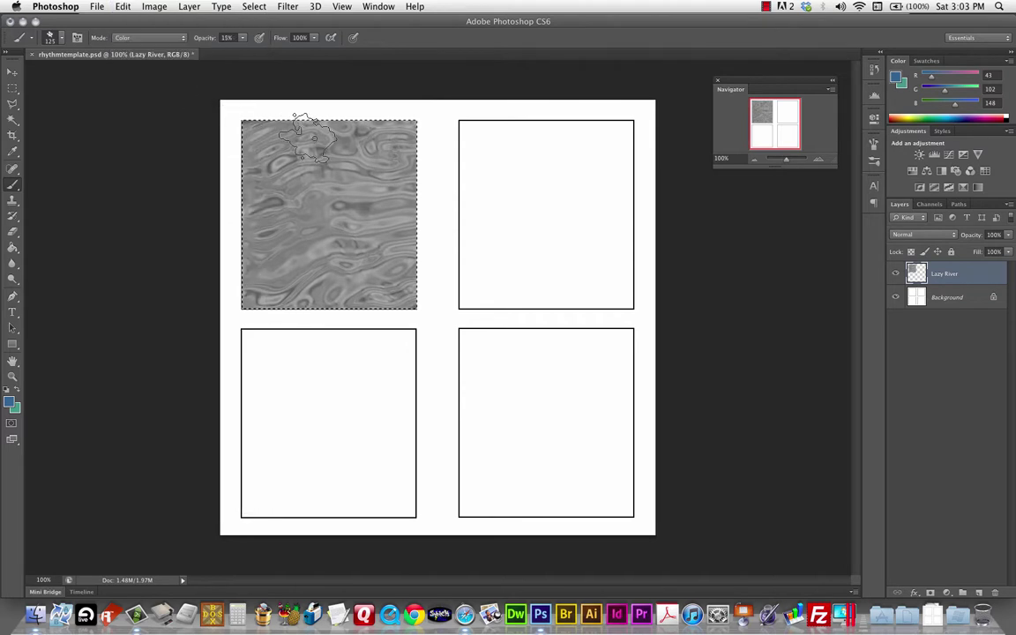
pyautogui.hotkey('ctrl', 'z')
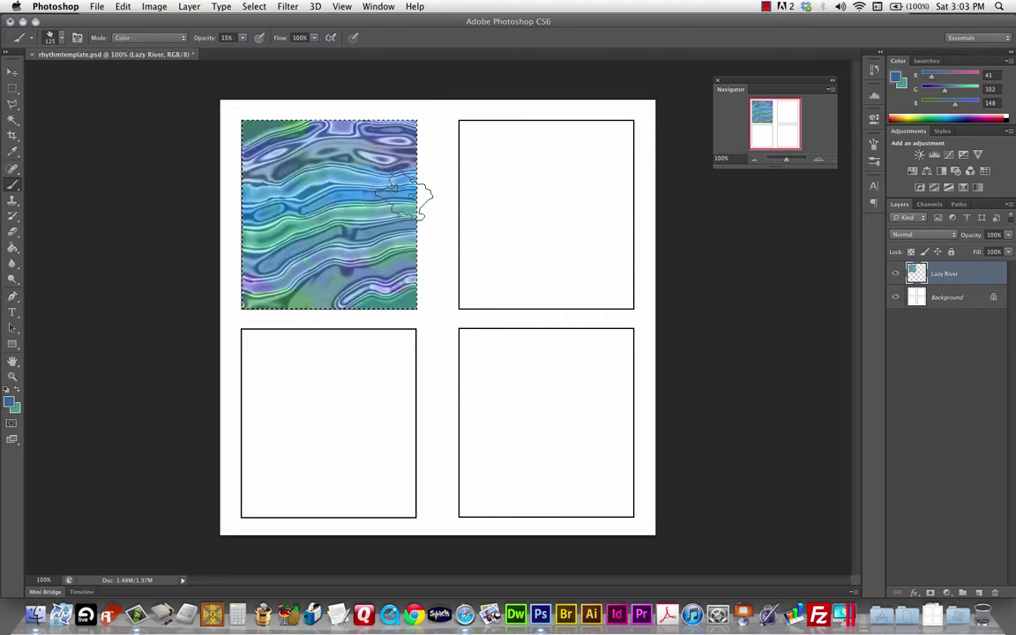
# Open Filter > Liquify on the Lazy River texture in Advanced Mode.
pyautogui.click(289, 7)
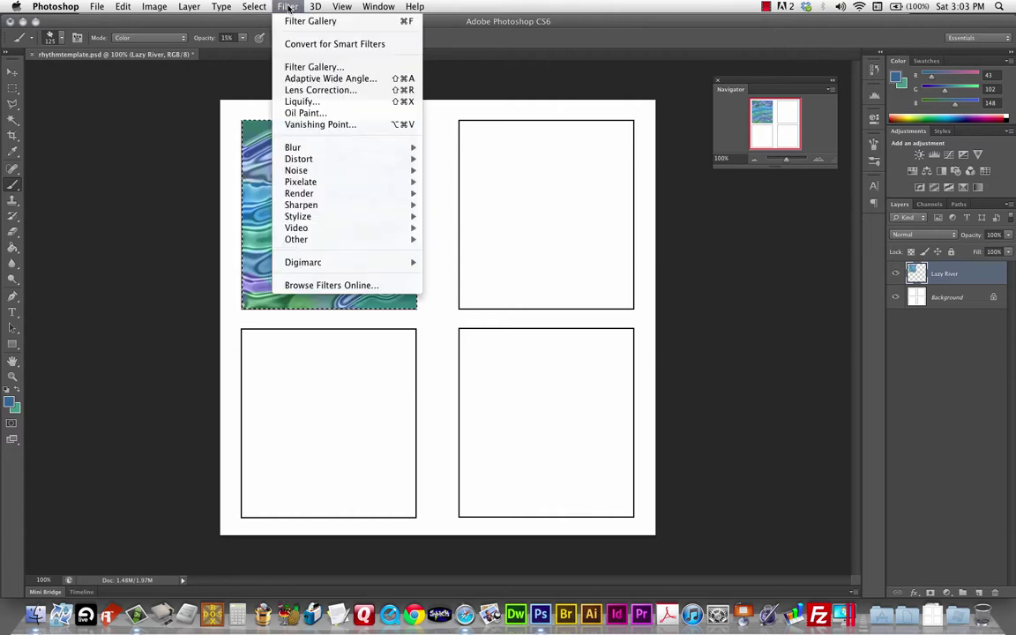
pyautogui.click(298, 102)
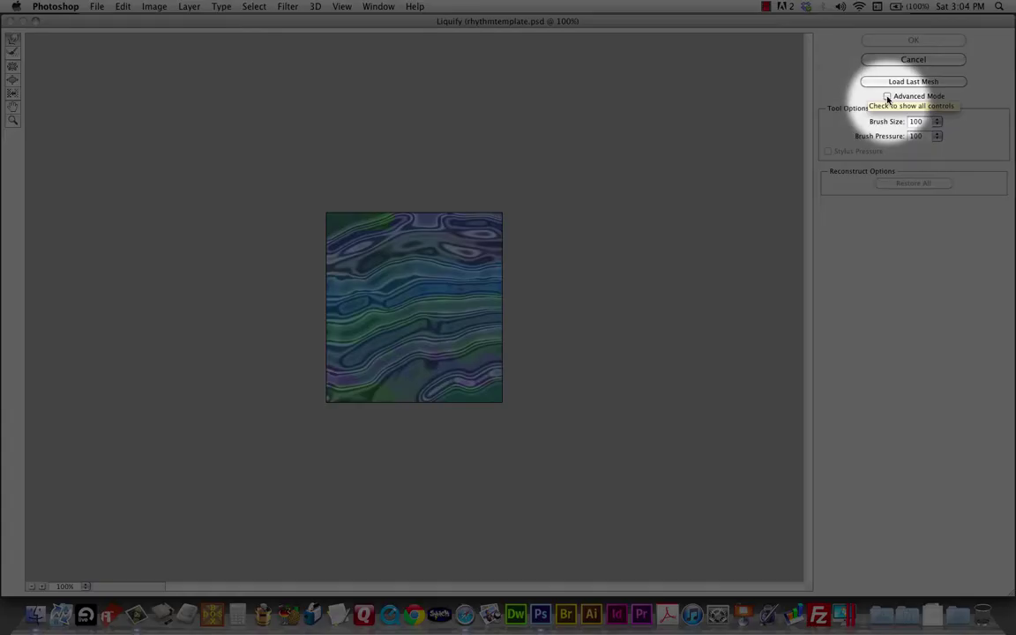
pyautogui.click(888, 97)
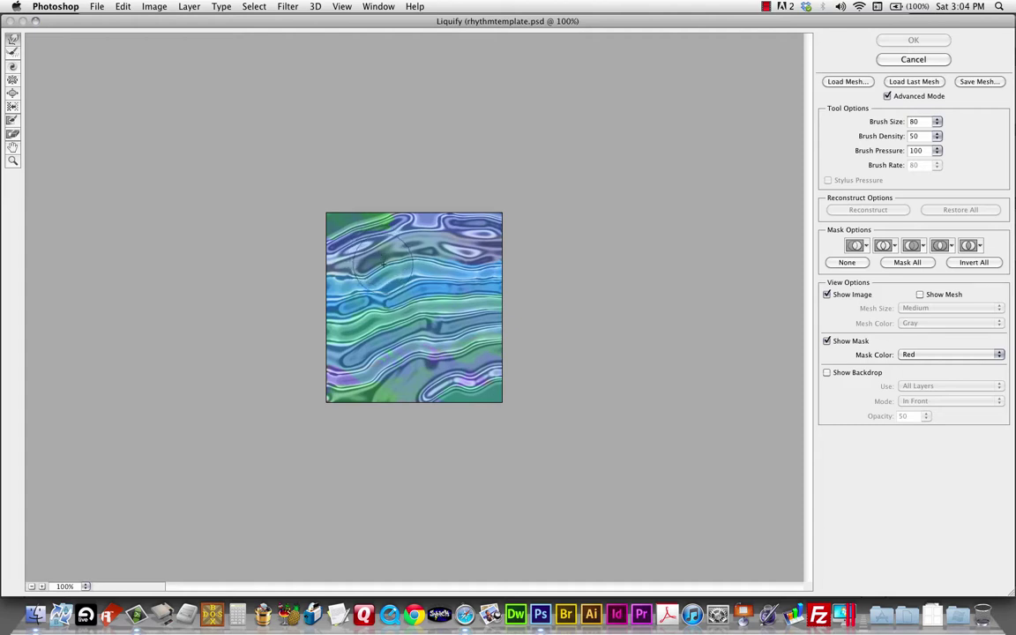
# Shrink the Forward Warp brush and drag the upper waves into deep V and W peaks.
pyautogui.press('[')
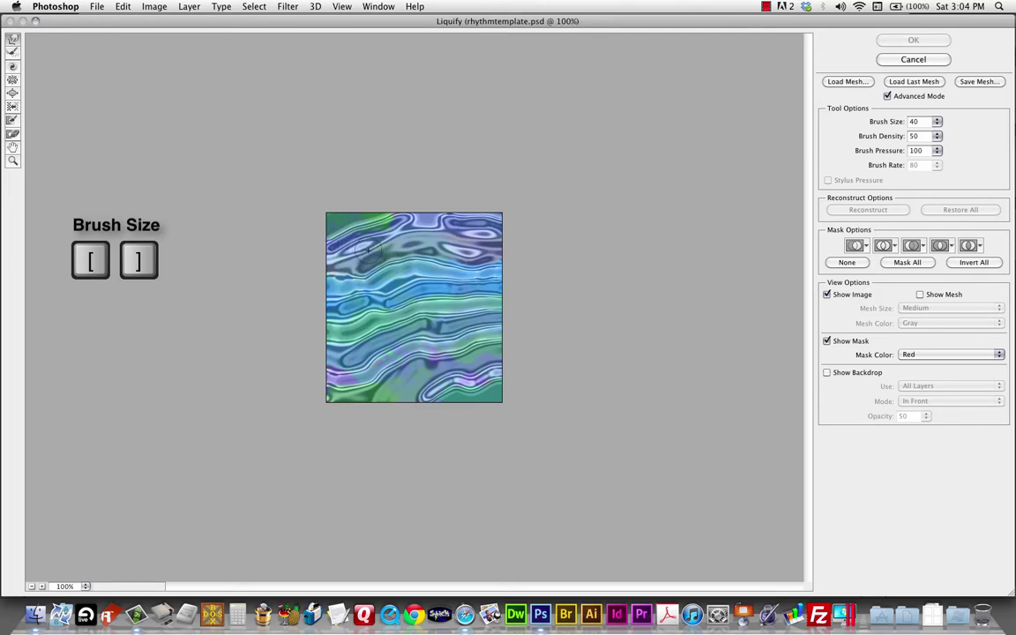
pyautogui.moveTo(363, 246)
pyautogui.mouseDown()
pyautogui.moveTo(363, 302)
pyautogui.moveTo(379, 260)
pyautogui.moveTo(395, 251)
pyautogui.moveTo(410, 264)
pyautogui.moveTo(413, 318)
pyautogui.moveTo(445, 255)
pyautogui.moveTo(471, 245)
pyautogui.moveTo(475, 325)
pyautogui.moveTo(485, 254)
pyautogui.mouseUp()
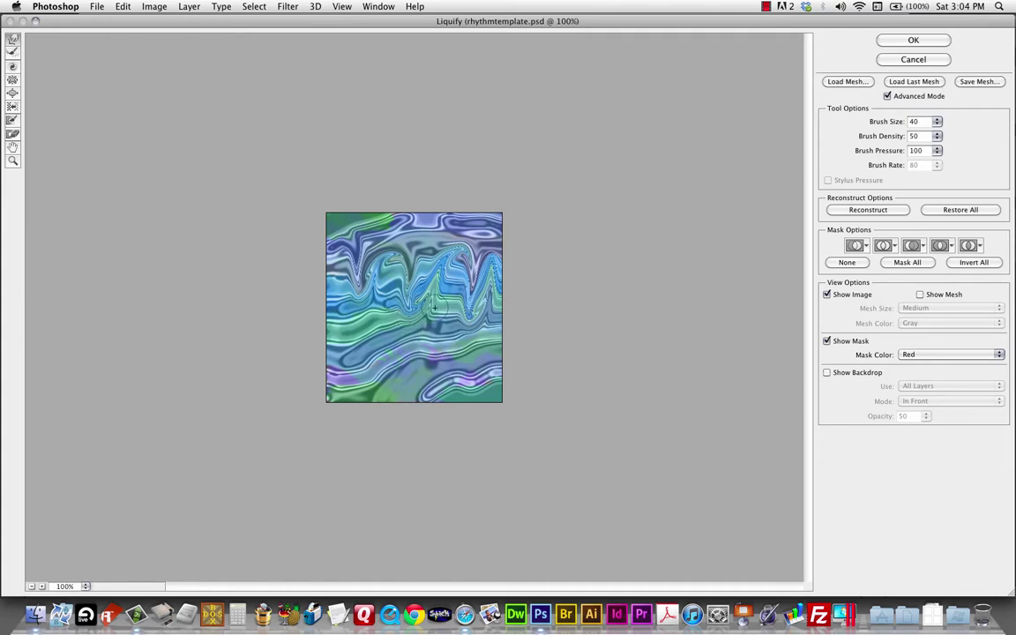
pyautogui.moveTo(408, 251)
pyautogui.mouseDown()
pyautogui.moveTo(370, 306)
pyautogui.moveTo(346, 260)
pyautogui.moveTo(399, 246)
pyautogui.moveTo(389, 225)
pyautogui.moveTo(428, 265)
pyautogui.moveTo(357, 326)
pyautogui.mouseUp()
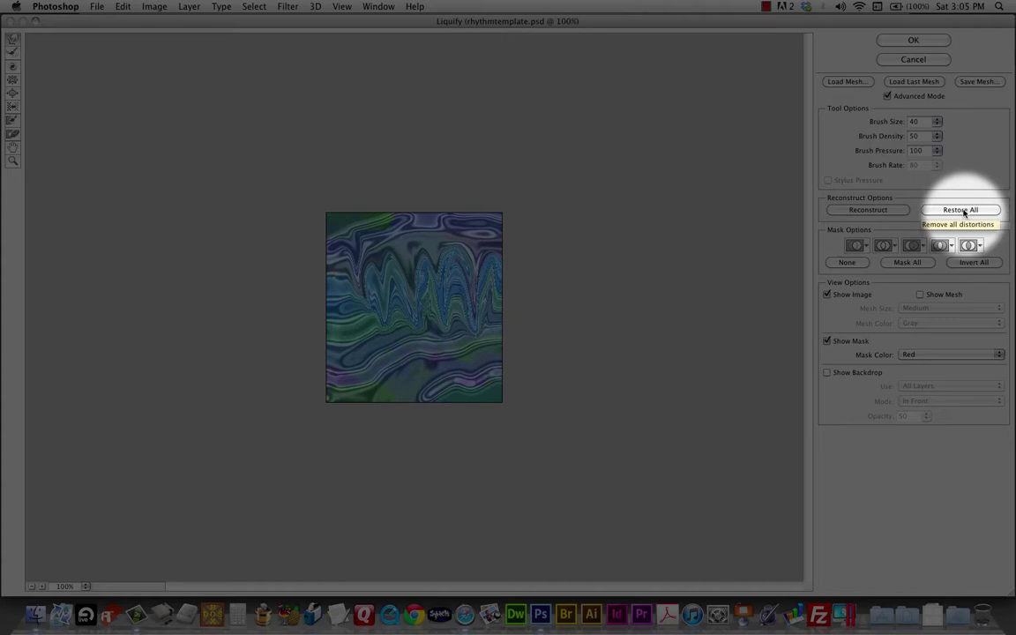
# Restore all earlier distortions, set the warp brush to 150, and push the waves into a V.
pyautogui.click(963, 211)
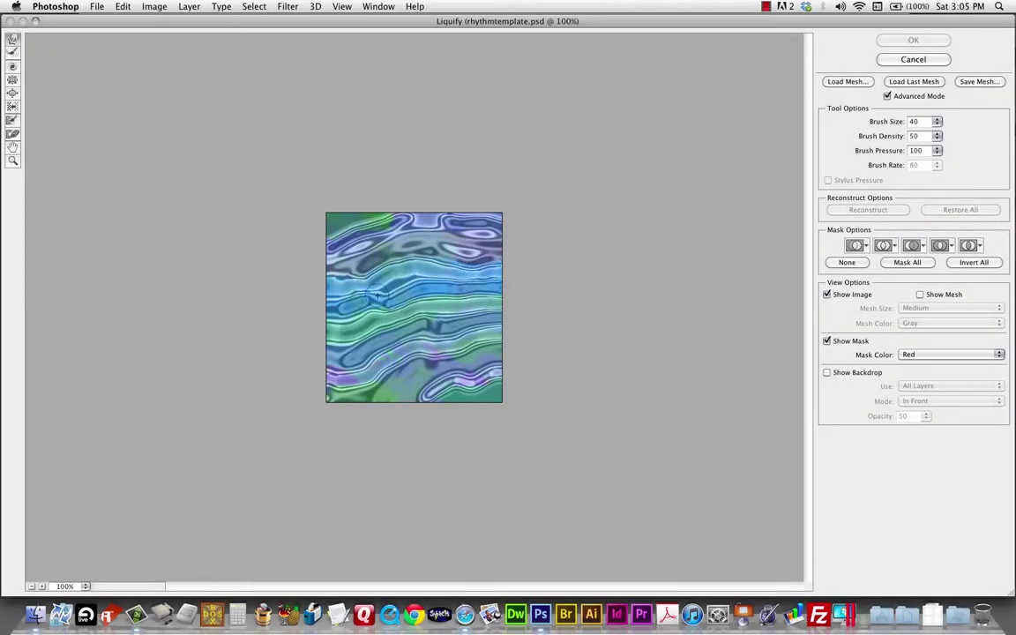
pyautogui.press(']')
pyautogui.press(']')
pyautogui.moveTo(356, 237)
pyautogui.mouseDown()
pyautogui.moveTo(379, 356)
pyautogui.moveTo(402, 365)
pyautogui.mouseUp()
pyautogui.moveTo(459, 285)
pyautogui.mouseDown()
pyautogui.moveTo(481, 337)
pyautogui.moveTo(450, 245)
pyautogui.moveTo(365, 223)
pyautogui.mouseUp()
# Warp the waves into broad curves across the centre, top, lower right and right edge.
pyautogui.click(426, 307)
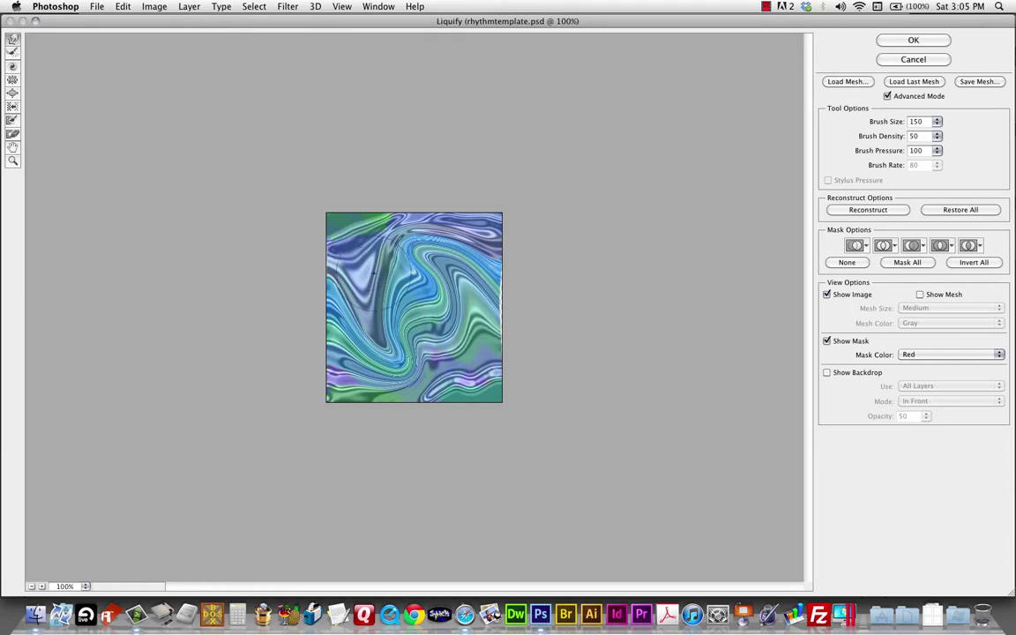
pyautogui.moveTo(333, 227); pyautogui.dragTo(499, 227)
pyautogui.moveTo(466, 366); pyautogui.dragTo(448, 345)
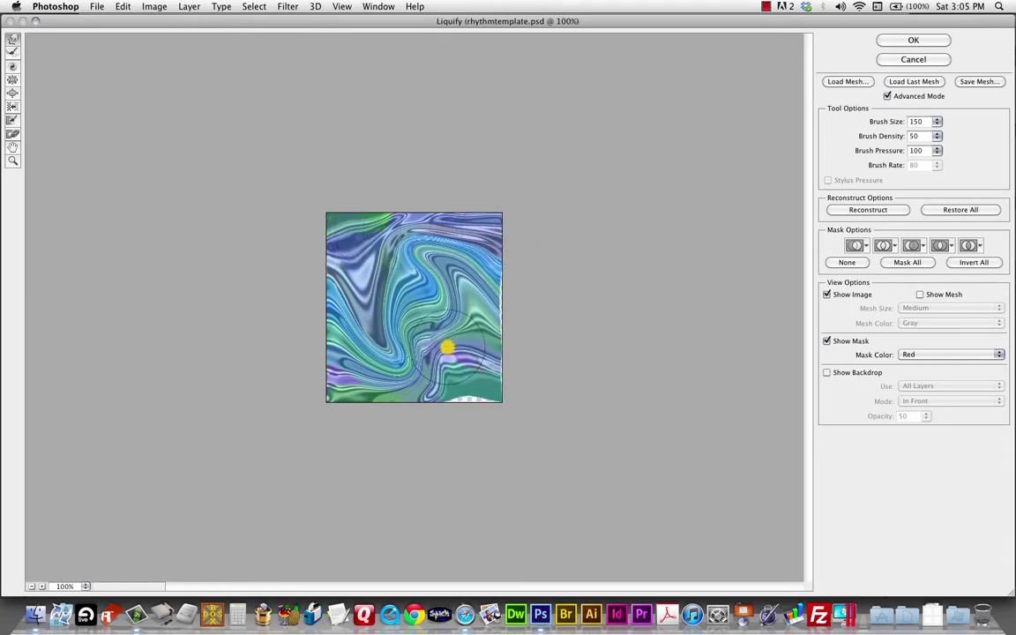
pyautogui.moveTo(490, 265)
pyautogui.mouseDown()
pyautogui.moveTo(515, 313)
pyautogui.moveTo(503, 285)
pyautogui.moveTo(501, 340)
pyautogui.mouseUp()
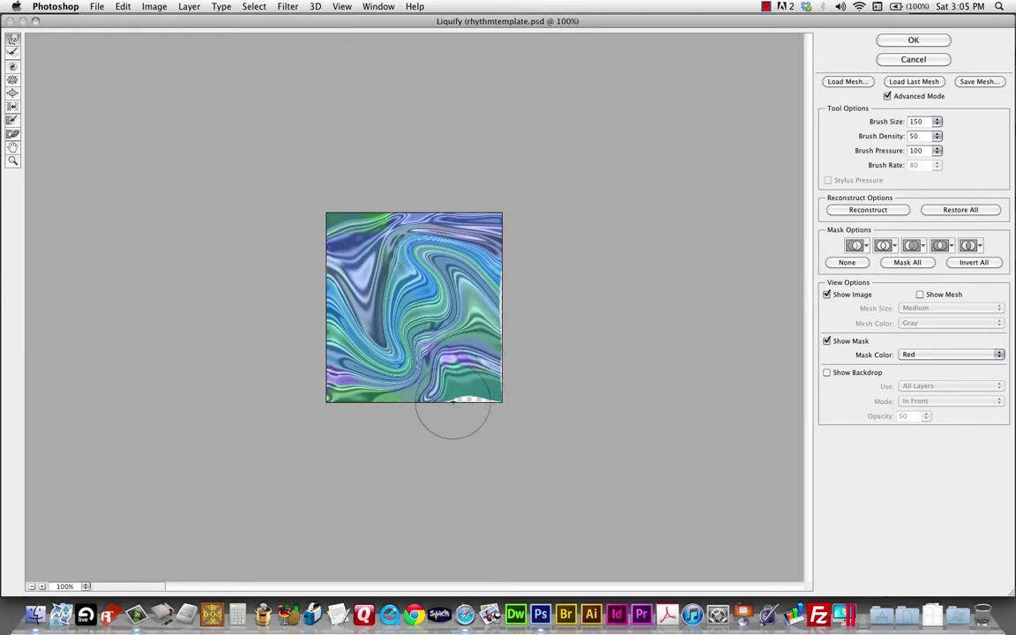
pyautogui.moveTo(506, 395)
pyautogui.mouseDown()
pyautogui.moveTo(504, 265)
pyautogui.moveTo(517, 312)
pyautogui.moveTo(519, 265)
pyautogui.moveTo(517, 301)
pyautogui.moveTo(505, 268)
pyautogui.moveTo(517, 313)
pyautogui.moveTo(503, 296)
pyautogui.moveTo(513, 341)
pyautogui.moveTo(504, 362)
pyautogui.moveTo(457, 413)
pyautogui.moveTo(496, 405)
pyautogui.mouseUp()
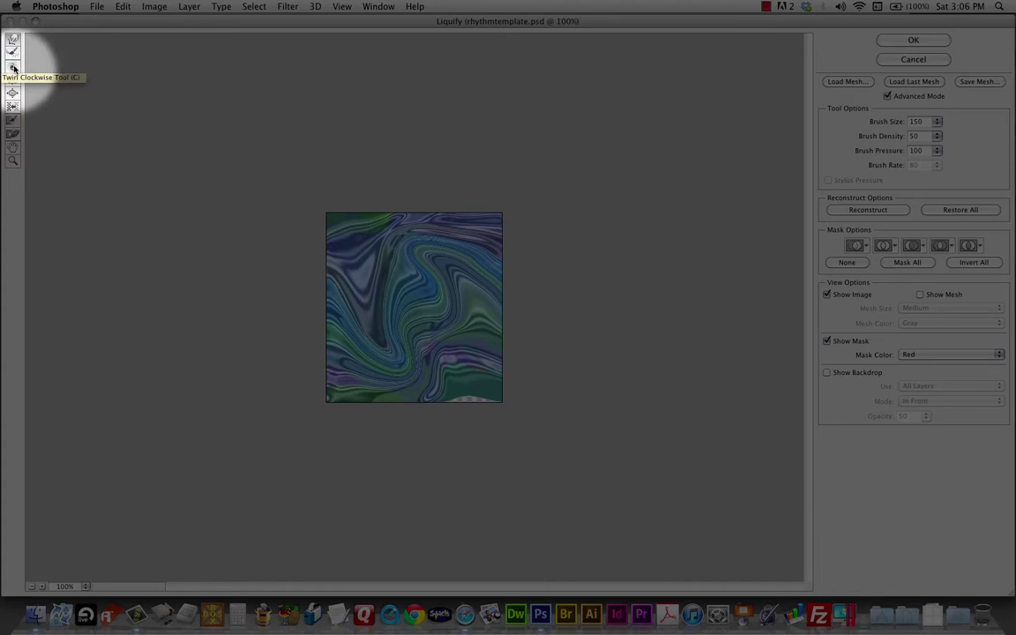
# Twirl the centre of the water texture clockwise with a size-300 brush.
pyautogui.click(12, 68)
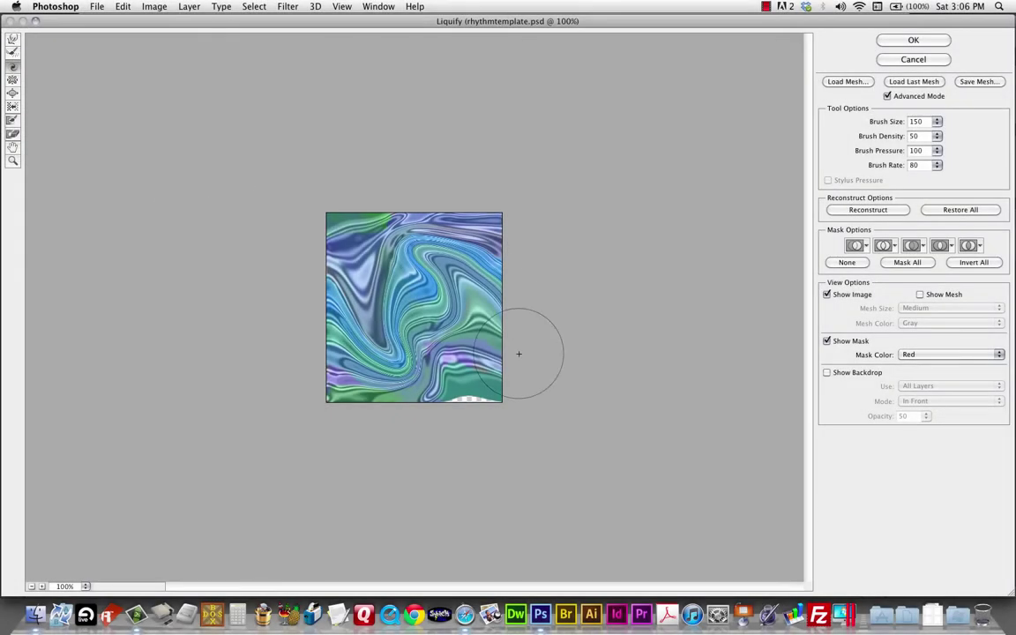
pyautogui.moveTo(416, 305); pyautogui.dragTo(410, 304)
pyautogui.press(']')
pyautogui.press(']')
pyautogui.press(']')
pyautogui.press(']')
pyautogui.press(']')
pyautogui.press(']')
pyautogui.press(']')
pyautogui.press(']')
pyautogui.press(']')
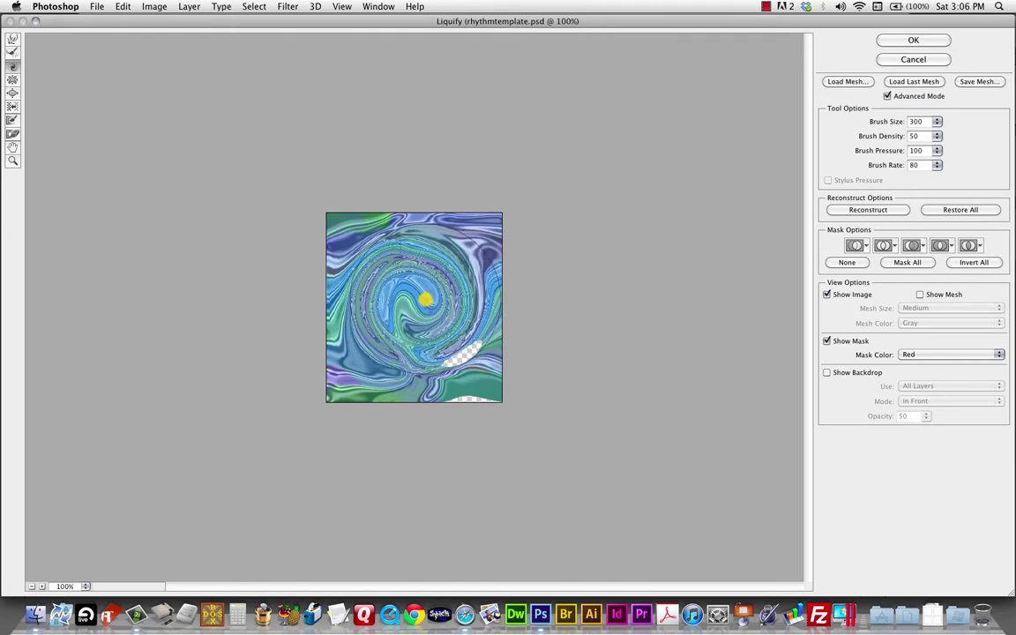
pyautogui.moveTo(426, 300)
pyautogui.mouseDown()
pyautogui.moveTo(464, 354)
pyautogui.moveTo(451, 362)
pyautogui.moveTo(472, 350)
pyautogui.moveTo(445, 364)
pyautogui.moveTo(474, 348)
pyautogui.moveTo(445, 370)
pyautogui.moveTo(479, 350)
pyautogui.mouseUp()
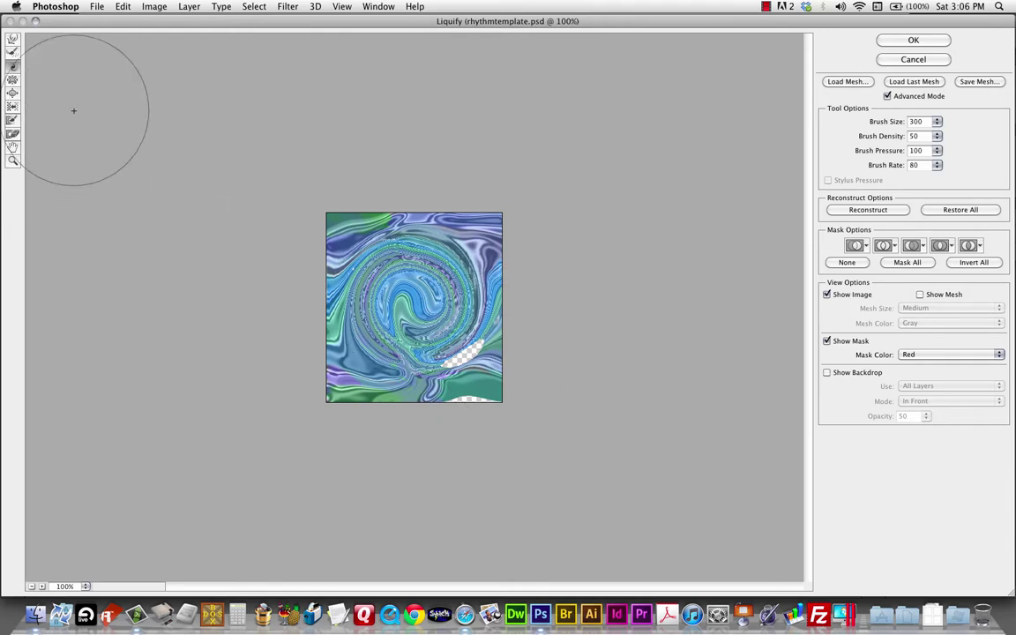
# Undo the large swirl, re-swirl the middle, and twirl open a transparent gap at top-left.
pyautogui.press('super+z')
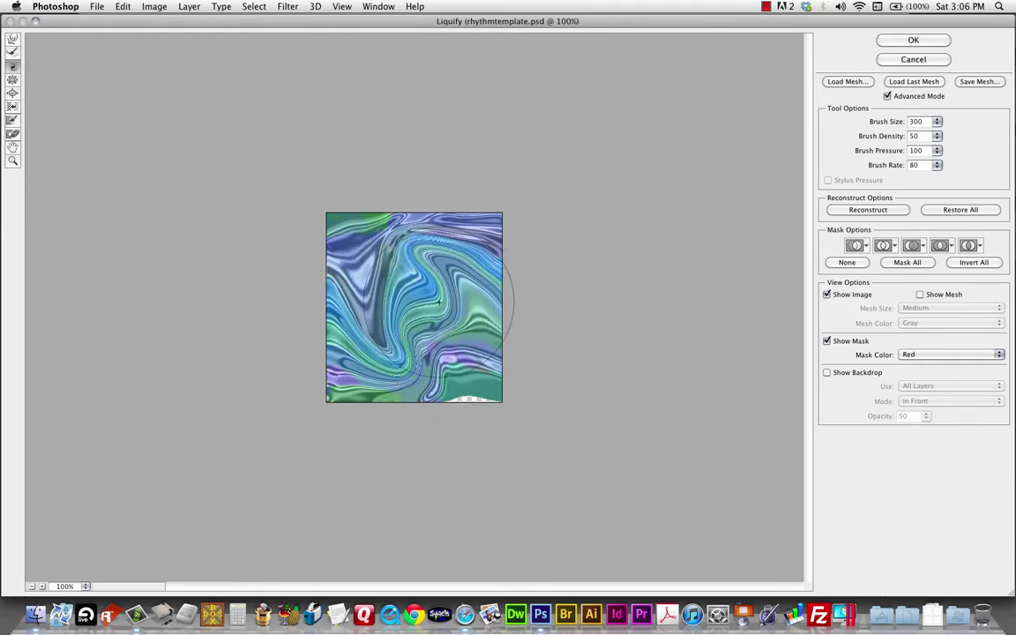
pyautogui.moveTo(404, 309); pyautogui.dragTo(419, 302)
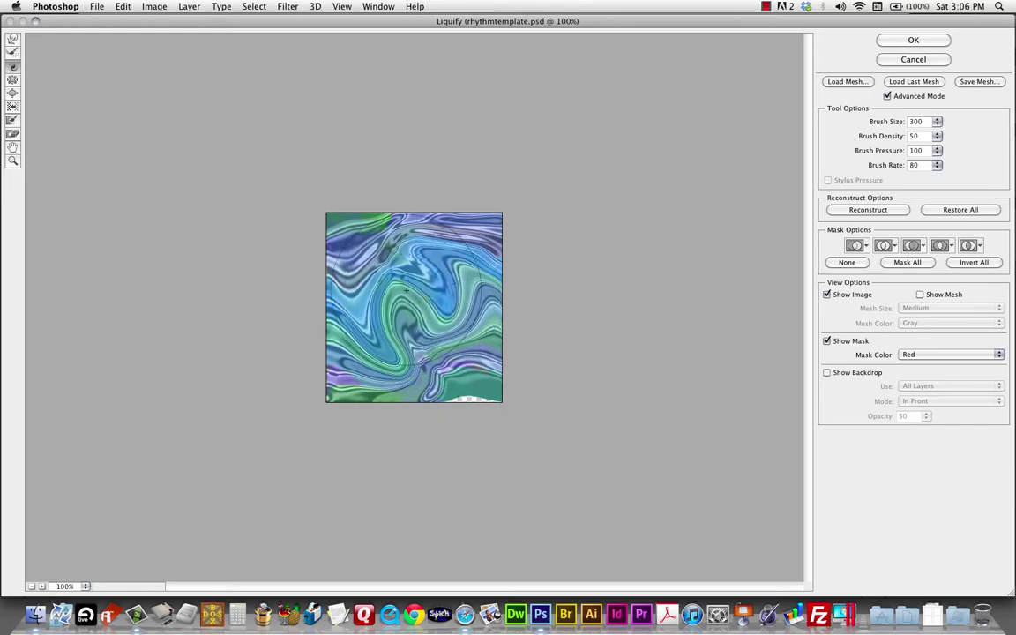
pyautogui.moveTo(354, 236); pyautogui.dragTo(353, 254)
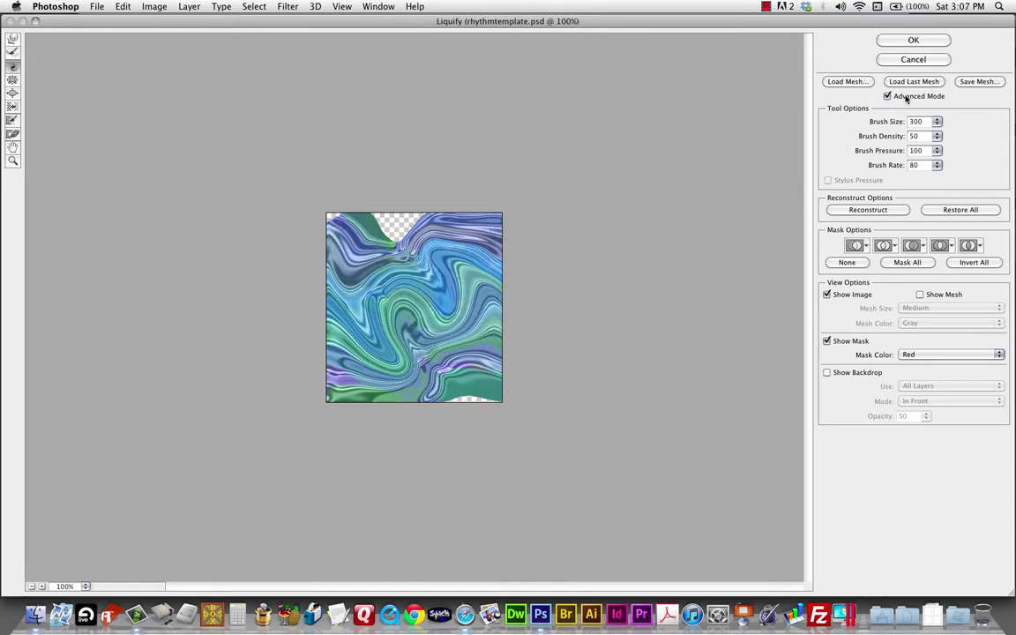
# Commit the Liquify swirls, then choose a 30 px hard round brush tip with Shape Dynamics off.
pyautogui.click(912, 41)
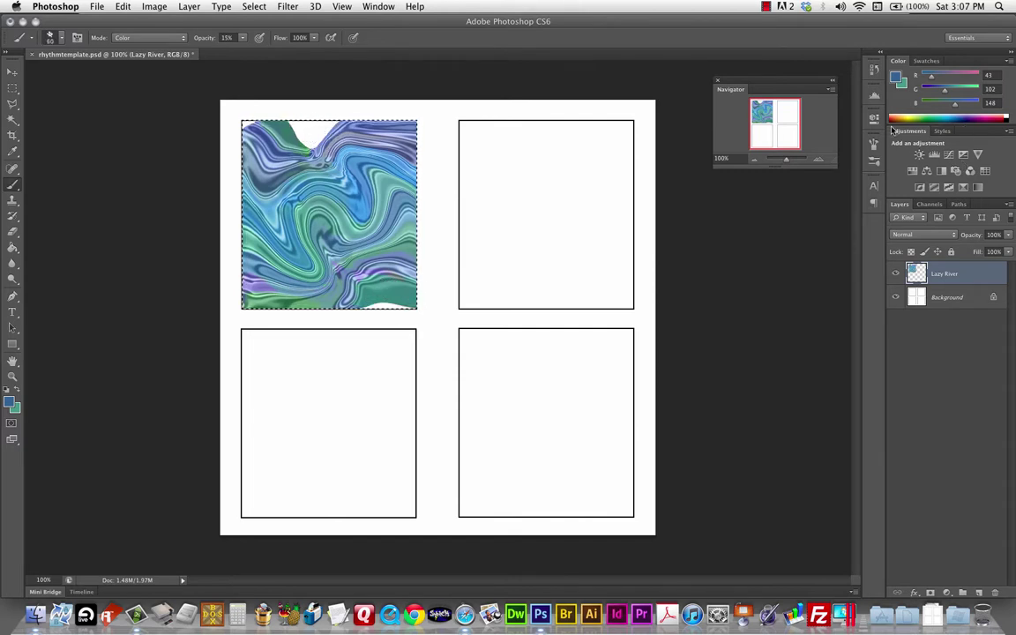
pyautogui.press('F5')
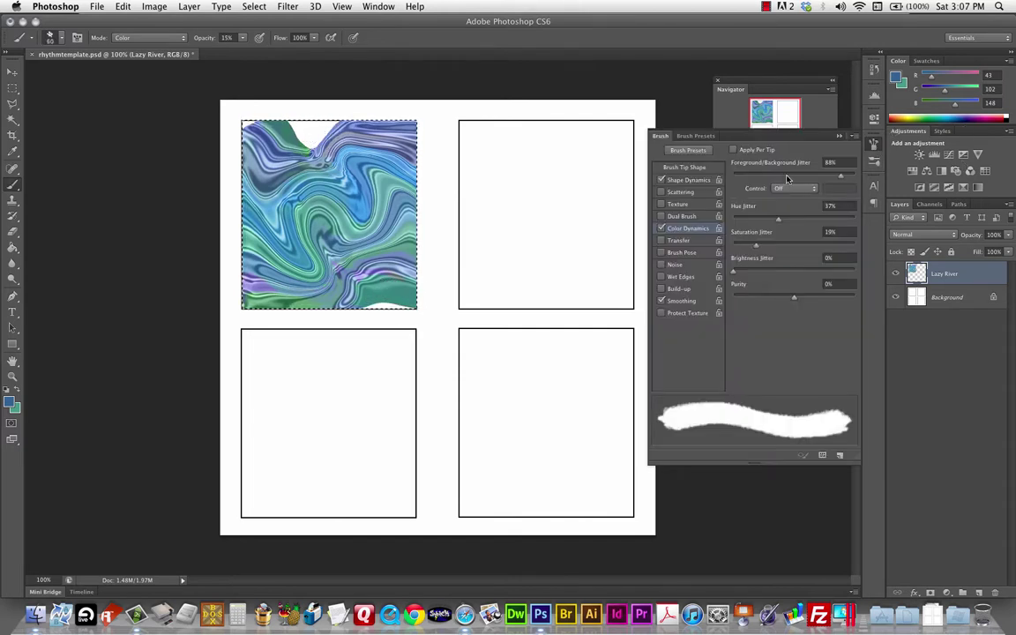
pyautogui.click(687, 169)
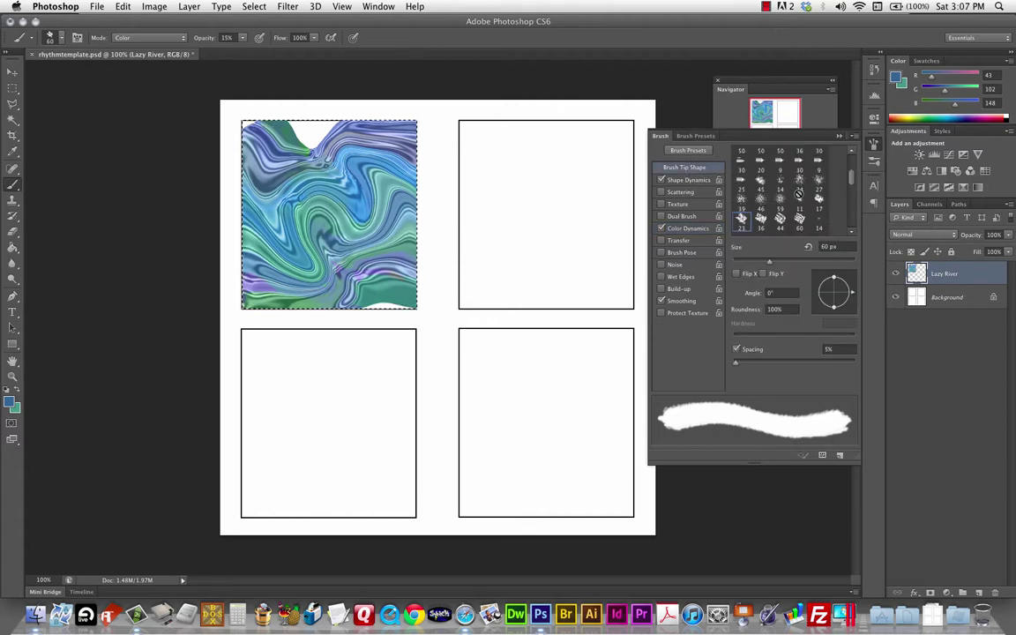
pyautogui.scroll(3, 854, 168)
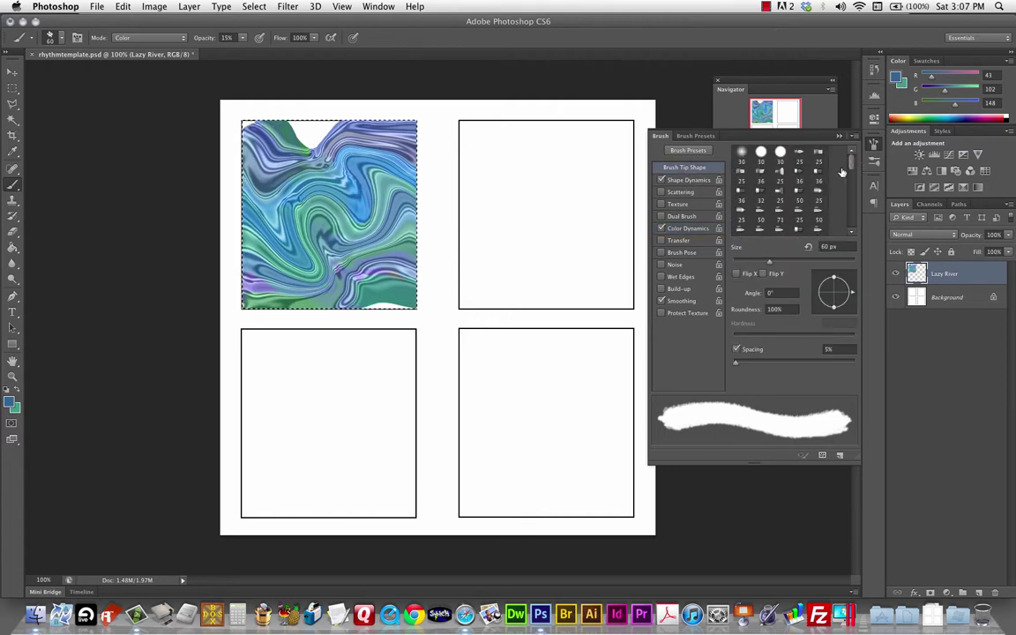
pyautogui.click(780, 152)
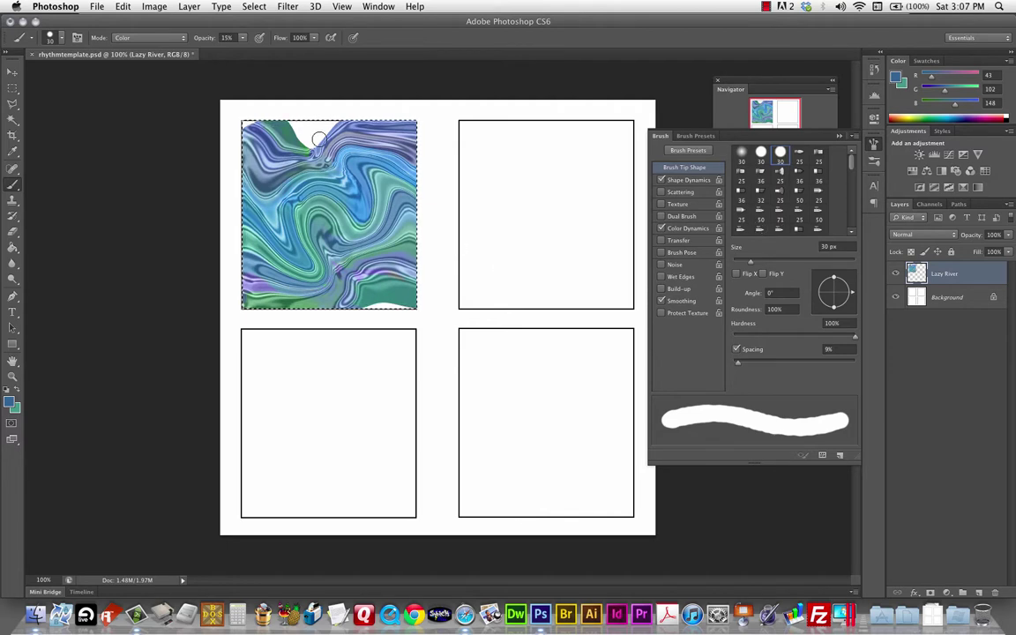
pyautogui.click(662, 180)
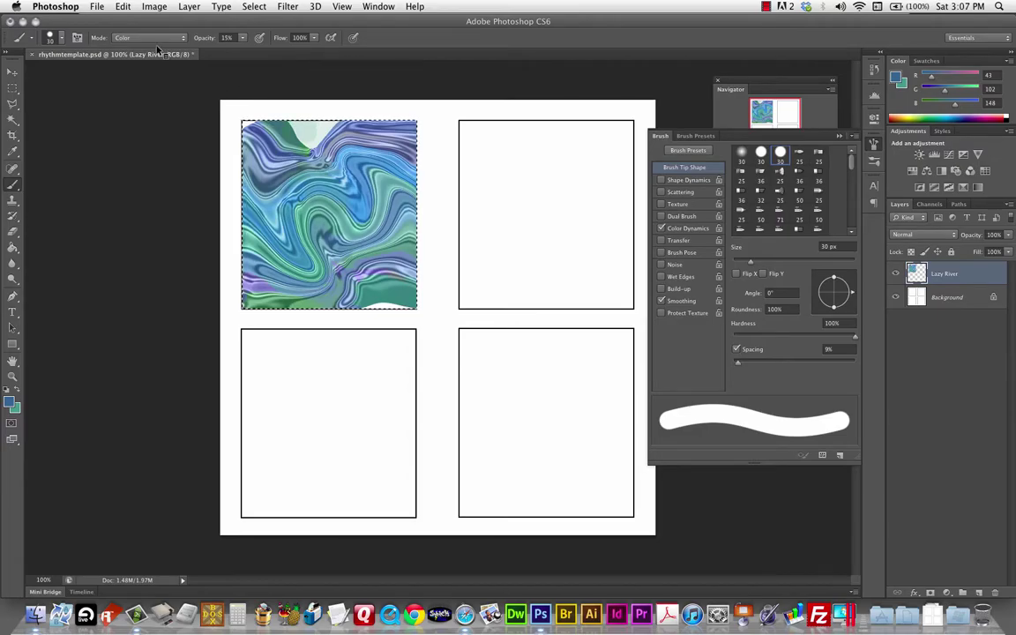
# Change the brush opacity from 15% to 100% in the options bar.
pyautogui.write('15')
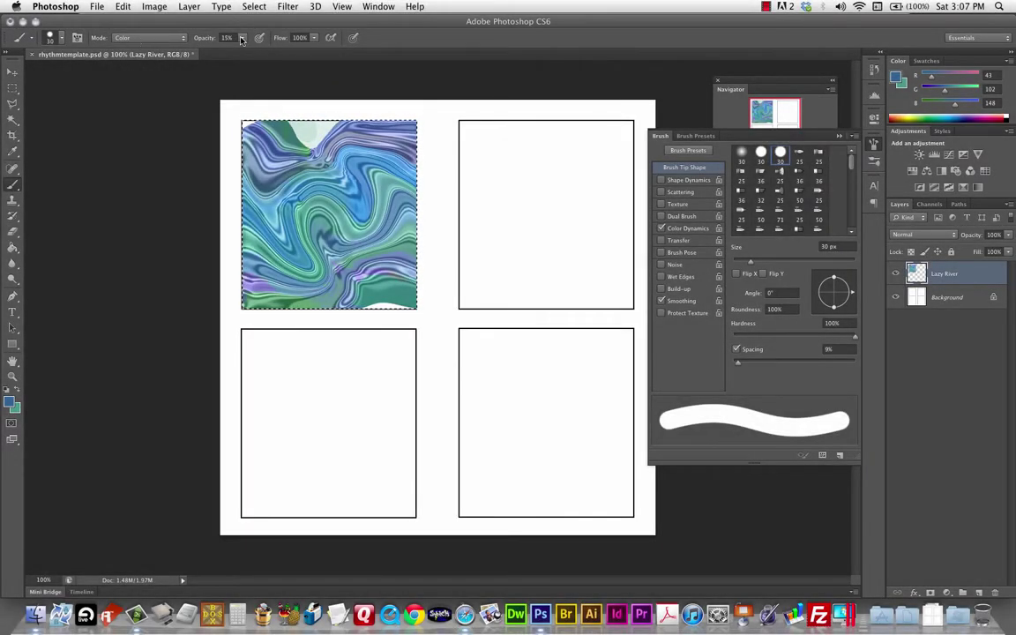
pyautogui.click(204, 37)
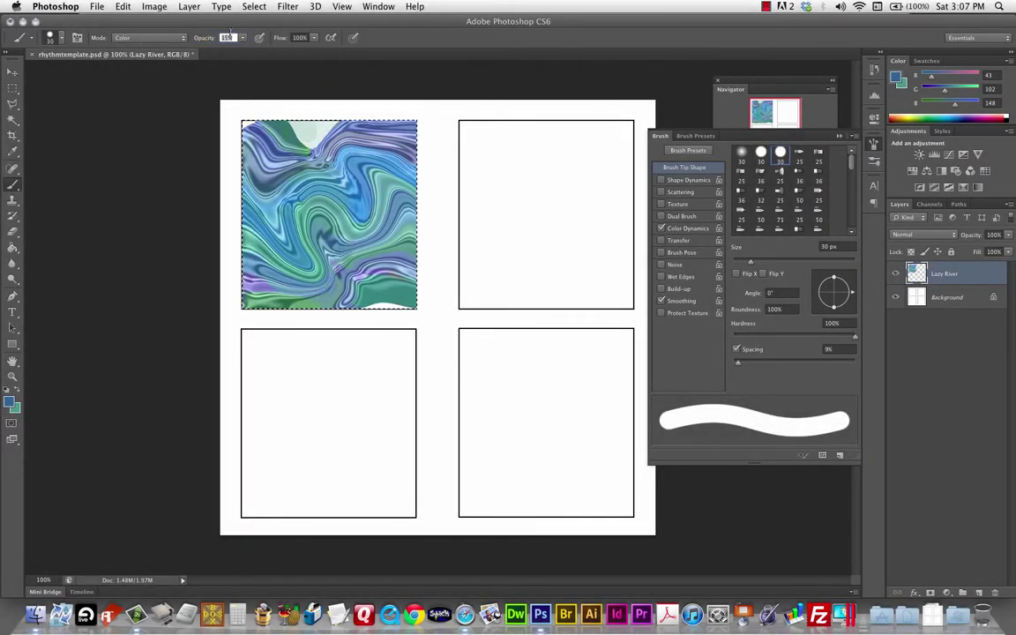
pyautogui.write('100')
# Set the brush blending mode to Normal.
pyautogui.click(128, 40)
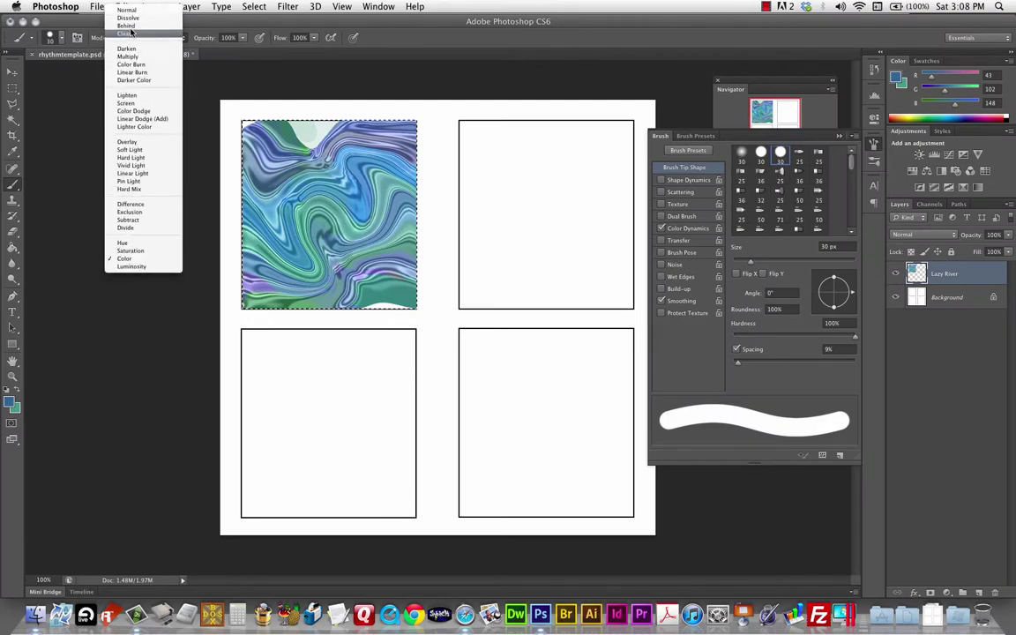
pyautogui.click(126, 11)
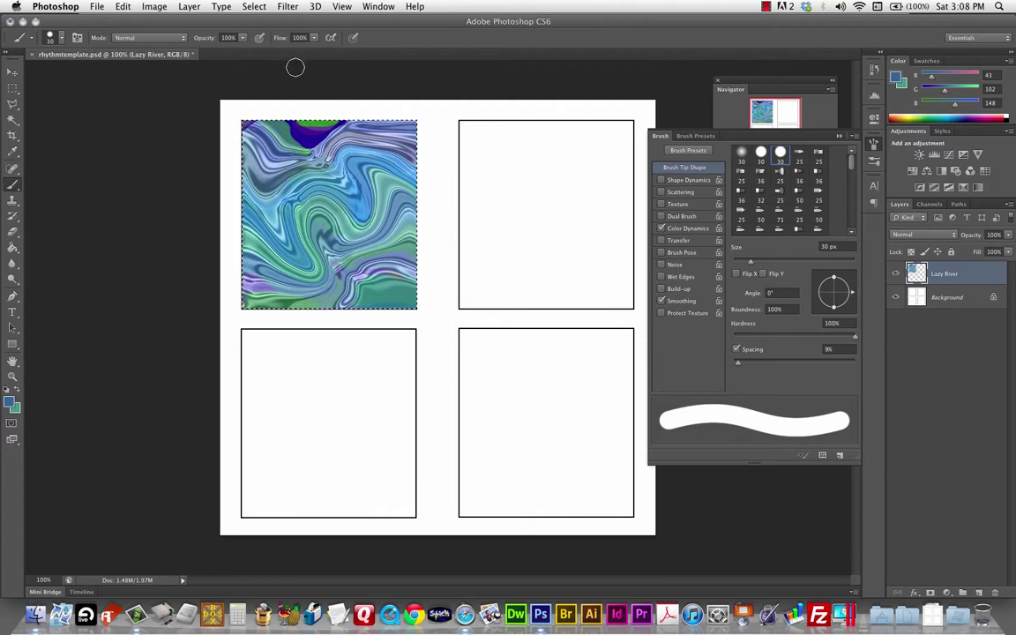
# Repeat the last Liquify filter on the Lazy River texture from the Filter menu.
pyautogui.click(288, 7)
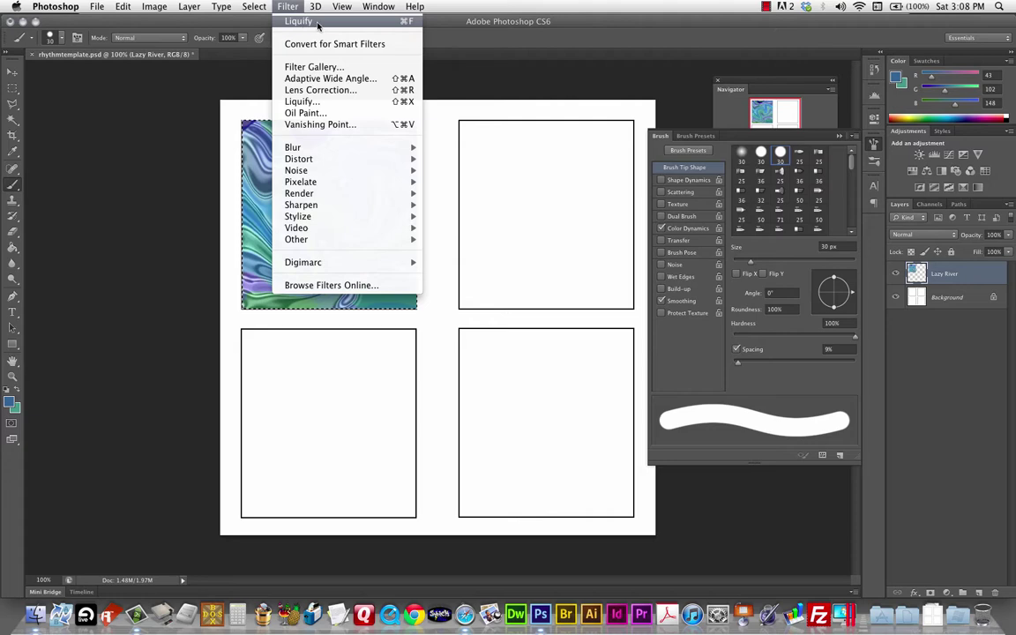
pyautogui.click(317, 25)
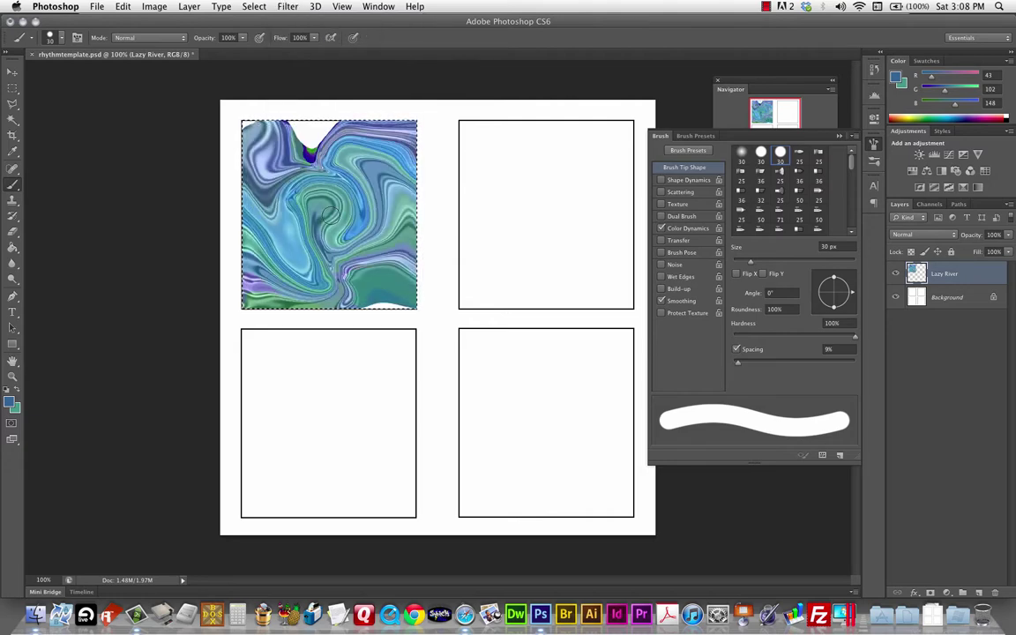
# Undo the extra Liquify pass and open Liquify on the Lazy River texture.
pyautogui.click(123, 7)
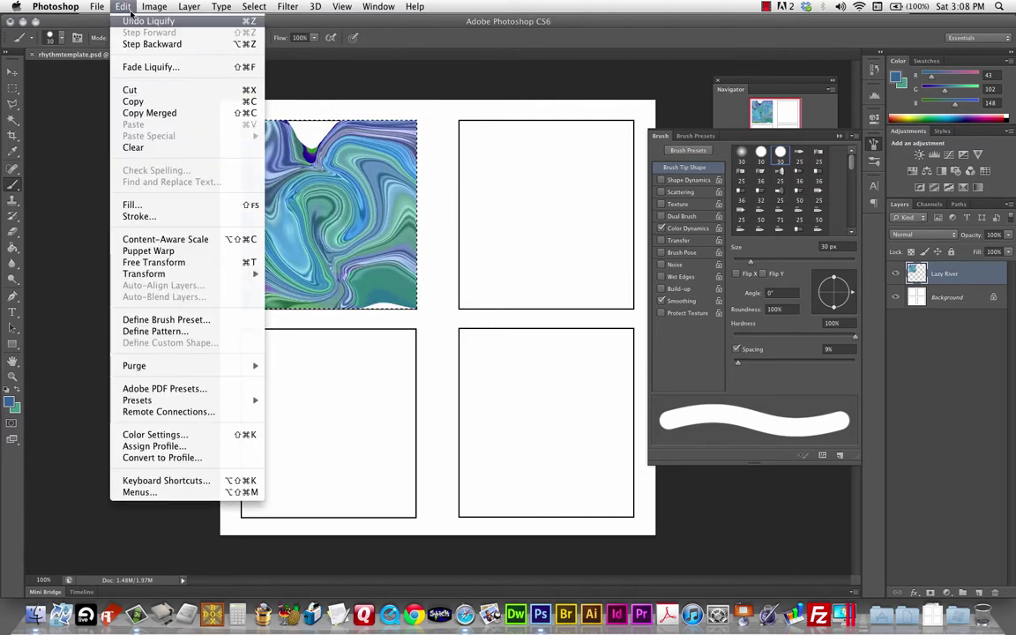
pyautogui.click(132, 22)
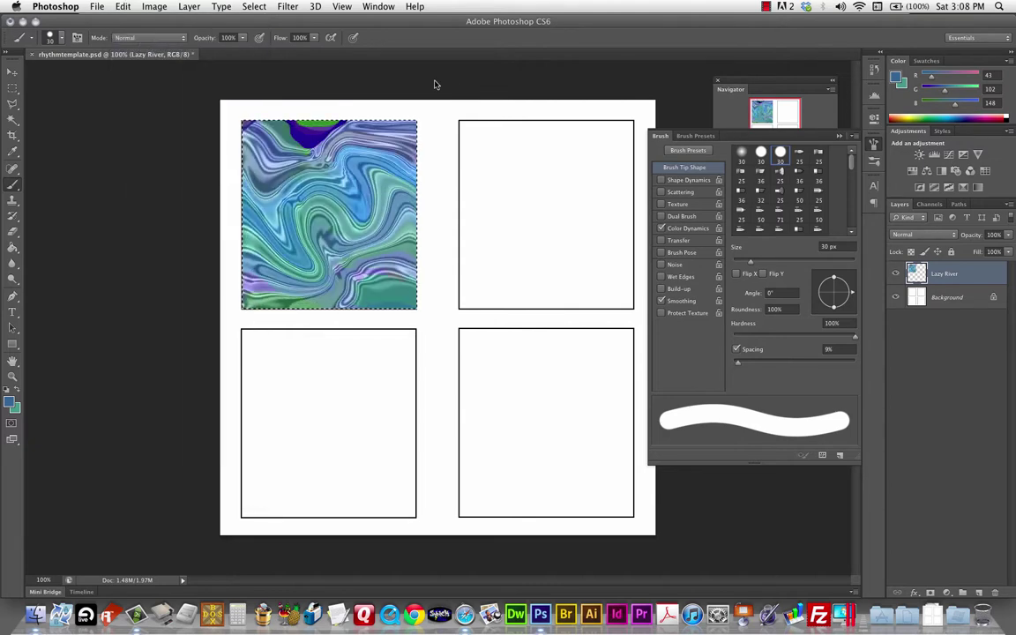
pyautogui.click(288, 6)
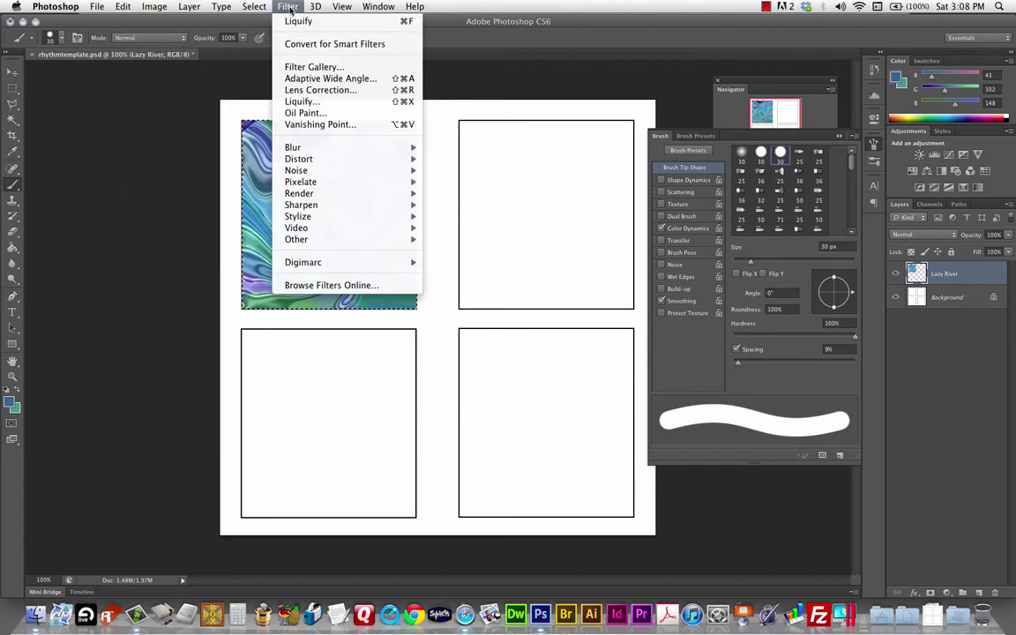
pyautogui.click(304, 102)
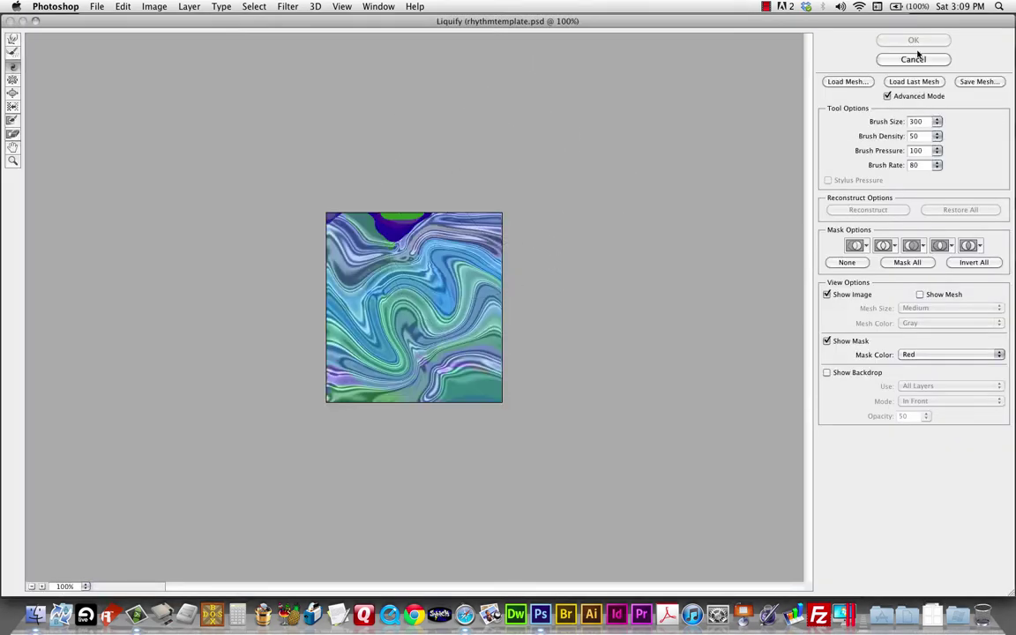
# Close Liquify without changes and reopen it on the texture.
pyautogui.click(252, 7)
pyautogui.click(914, 59)
pyautogui.click(288, 7)
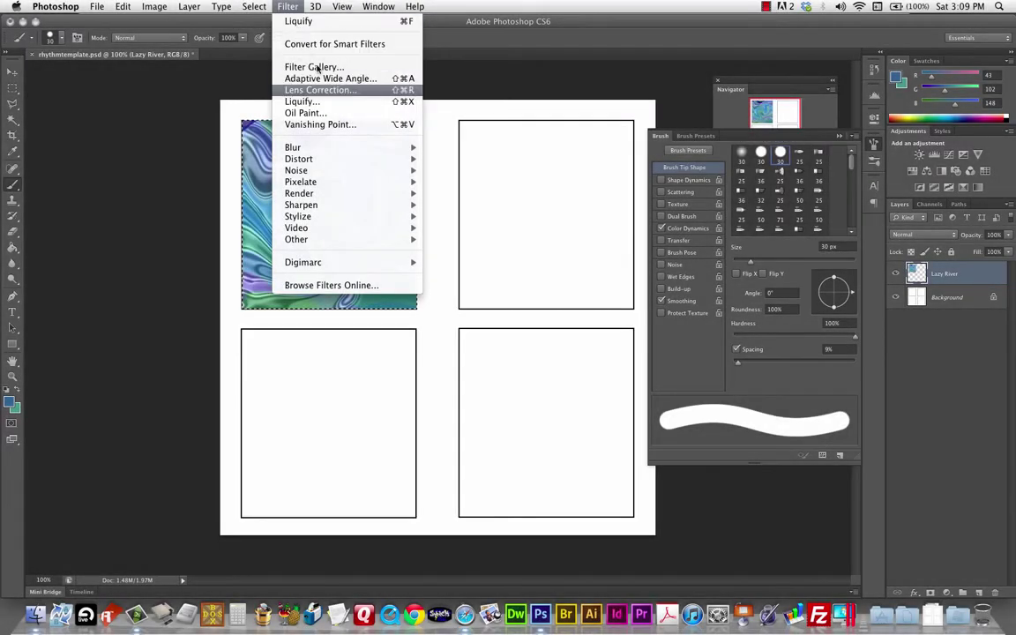
pyautogui.click(313, 102)
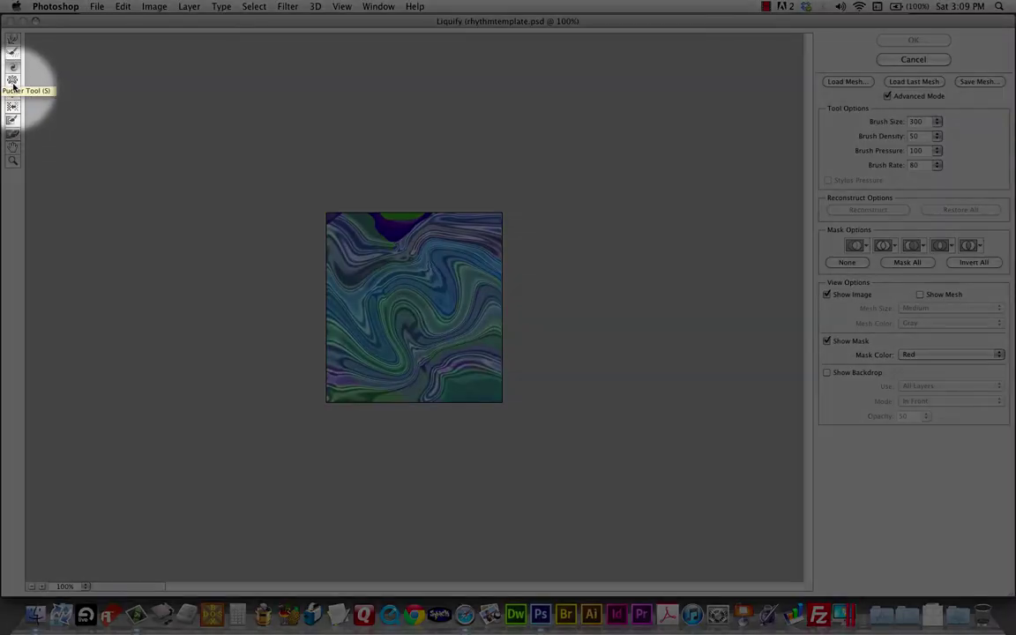
# Pucker the swirl toward the image centre with a size-90 brush.
pyautogui.click(12, 81)
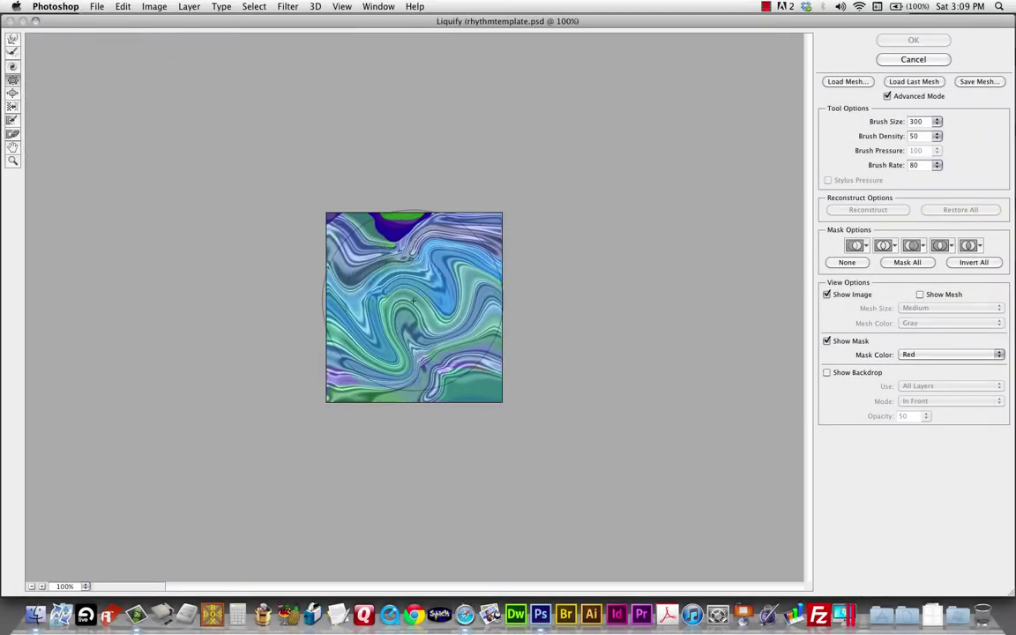
pyautogui.moveTo(413, 301)
pyautogui.mouseDown()
pyautogui.moveTo(415, 329)
pyautogui.moveTo(408, 288)
pyautogui.mouseUp()
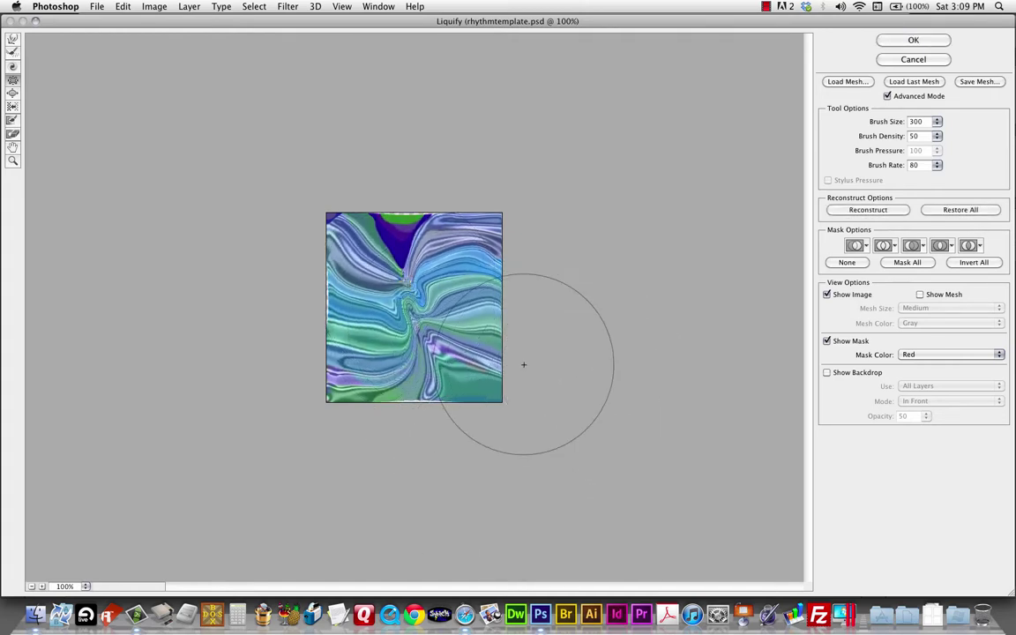
pyautogui.hotkey('alt', 'space')
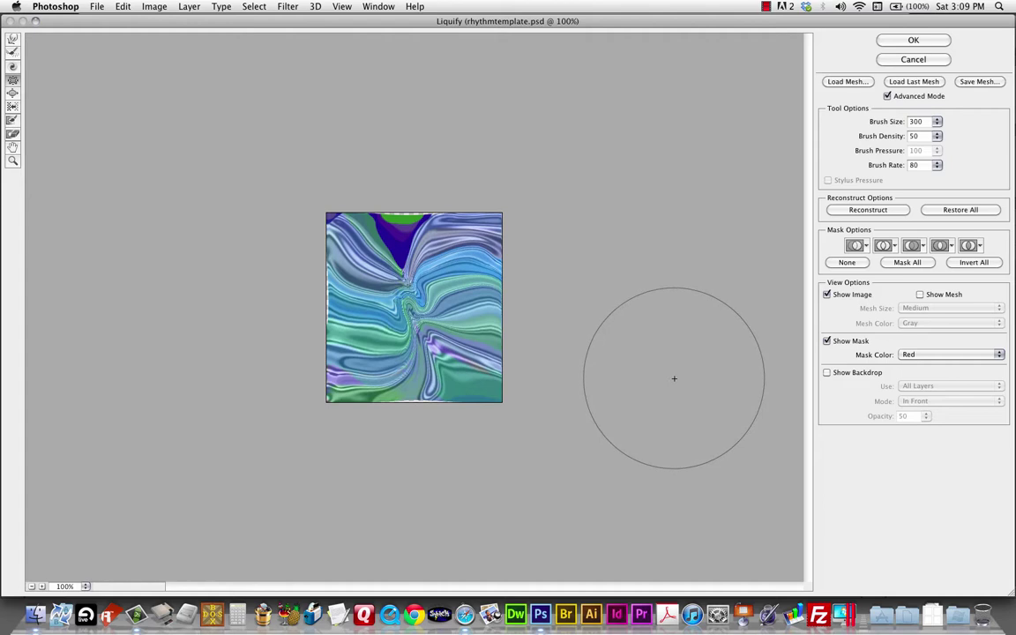
pyautogui.press('[')
pyautogui.press('[')
pyautogui.press('[')
pyautogui.press('[')
pyautogui.press('[')
pyautogui.press('[')
pyautogui.press('[')
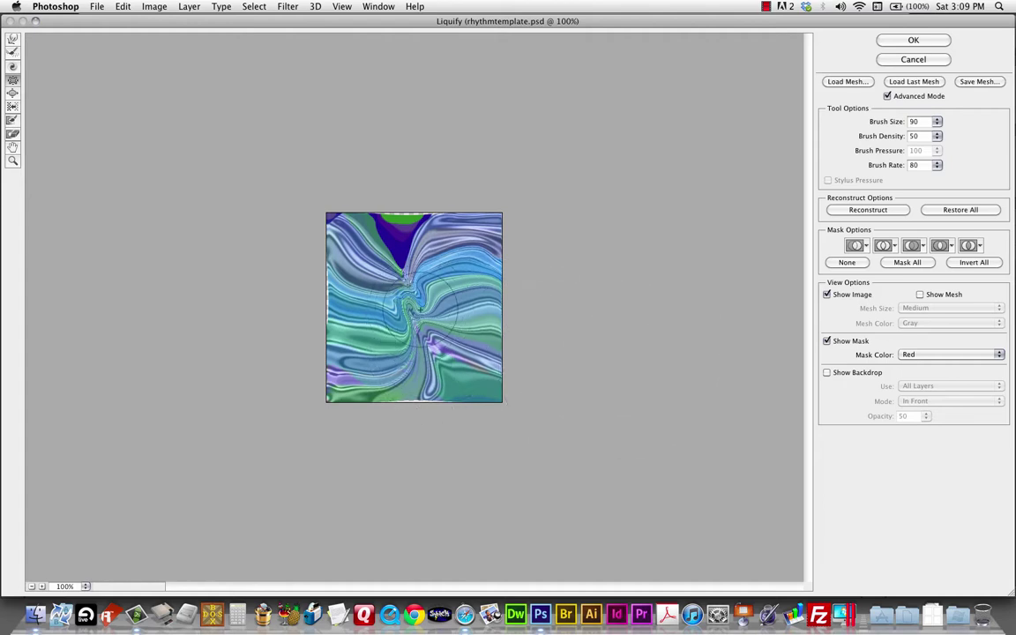
pyautogui.moveTo(414, 304)
pyautogui.mouseDown()
pyautogui.moveTo(382, 277)
pyautogui.moveTo(430, 291)
pyautogui.moveTo(380, 278)
pyautogui.moveTo(412, 319)
pyautogui.moveTo(358, 282)
pyautogui.mouseUp()
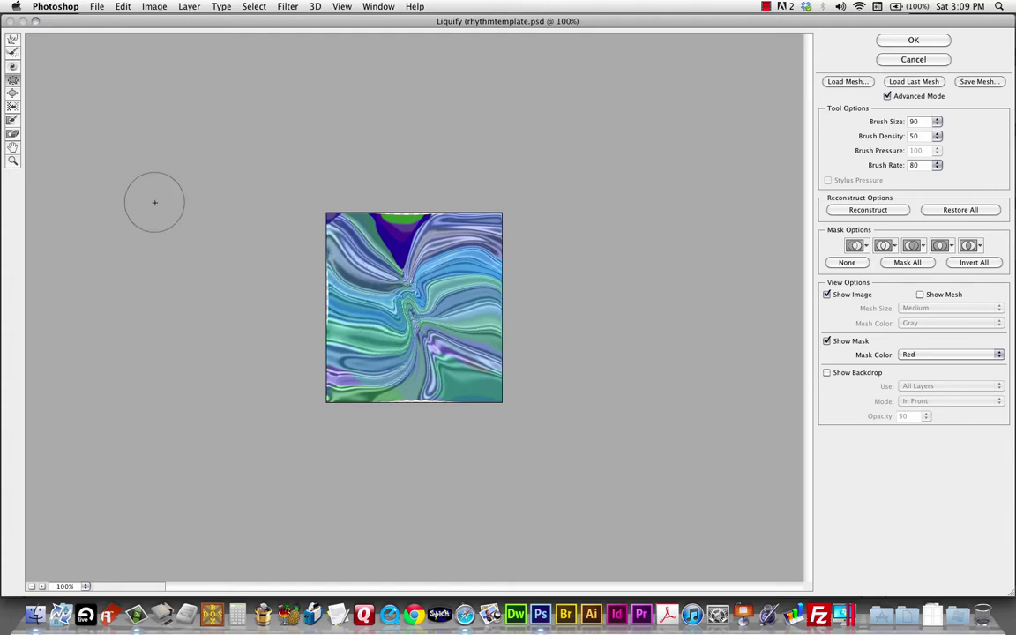
# Bloat the upper-right, left side and top purple V with a size-150 brush.
pyautogui.press('alt')
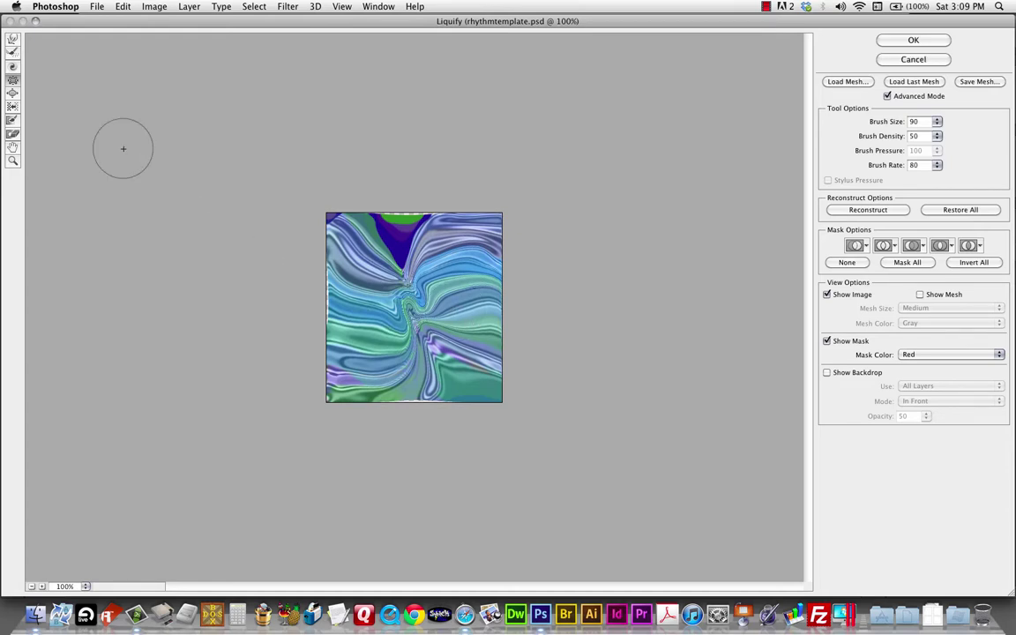
pyautogui.click(12, 93)
pyautogui.press(']')
pyautogui.press(']')
pyautogui.press(']')
pyautogui.press(']')
pyautogui.press(']')
pyautogui.press(']')
pyautogui.moveTo(444, 307); pyautogui.dragTo(477, 269)
pyautogui.moveTo(384, 312)
pyautogui.mouseDown()
pyautogui.moveTo(341, 313)
pyautogui.moveTo(322, 280)
pyautogui.moveTo(343, 283)
pyautogui.moveTo(322, 290)
pyautogui.moveTo(362, 282)
pyautogui.moveTo(422, 320)
pyautogui.moveTo(448, 368)
pyautogui.moveTo(450, 353)
pyautogui.mouseUp()
pyautogui.moveTo(401, 250); pyautogui.dragTo(391, 223)
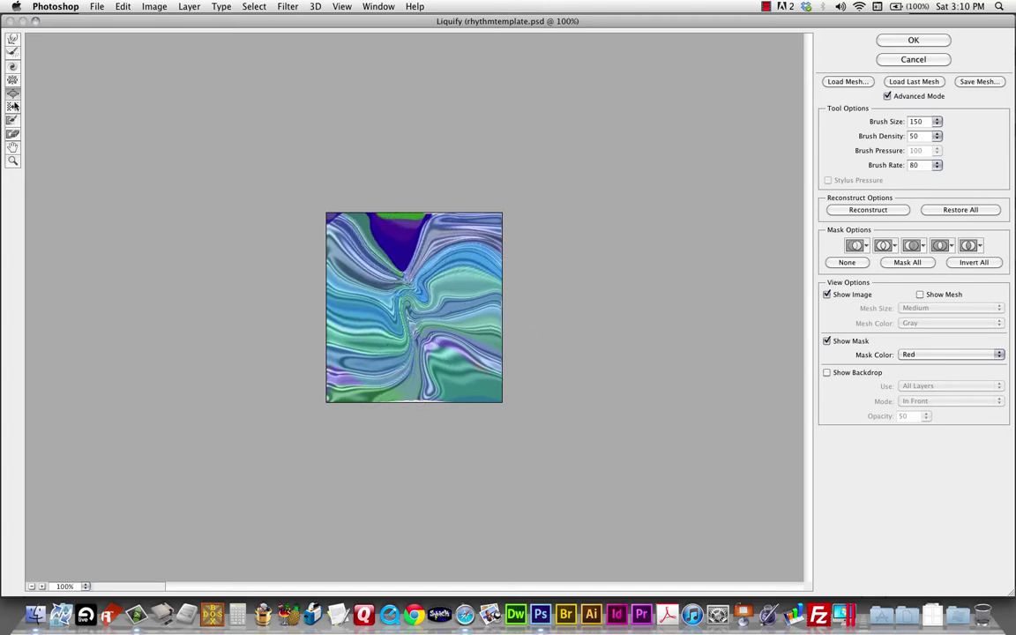
# Twirl the purple area at the top with a smaller brush, swirling away the yellow dot.
pyautogui.click(13, 67)
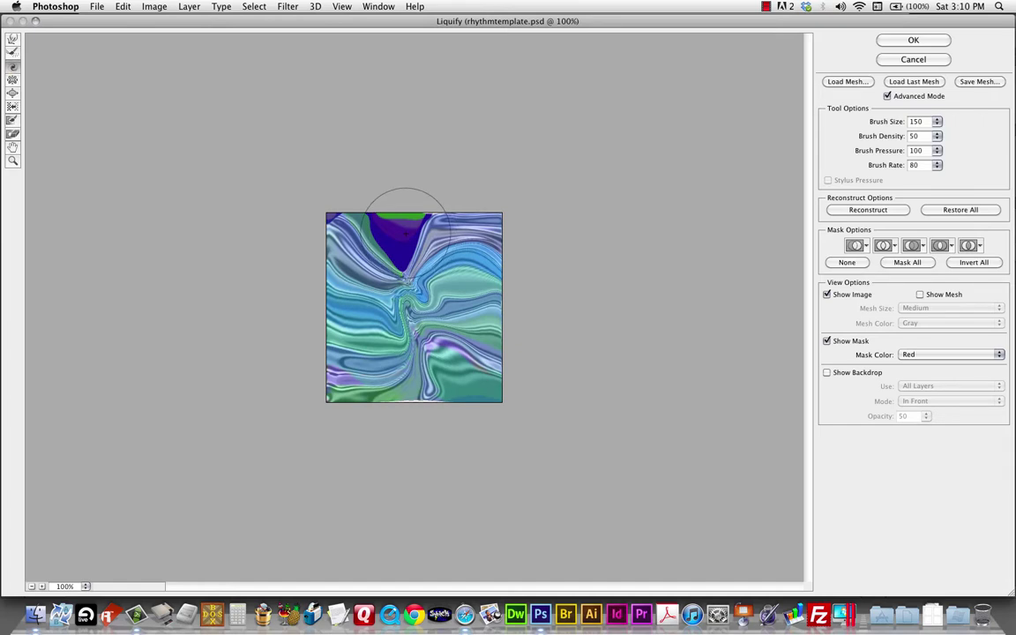
pyautogui.press('[')
pyautogui.press('[')
pyautogui.press('[')
pyautogui.press('[')
pyautogui.press('[')
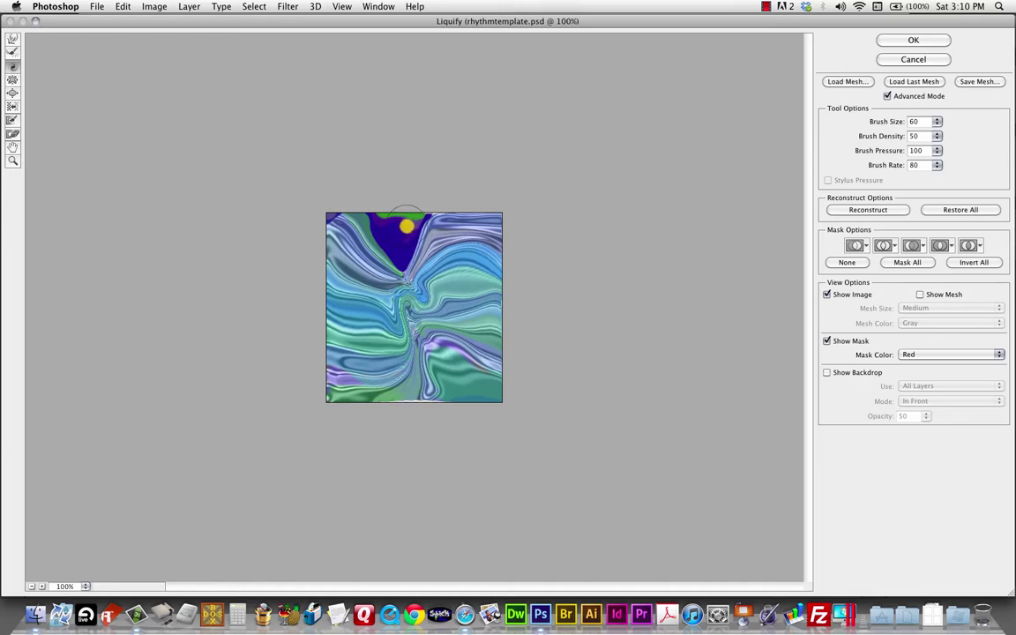
pyautogui.moveTo(418, 236); pyautogui.dragTo(411, 232)
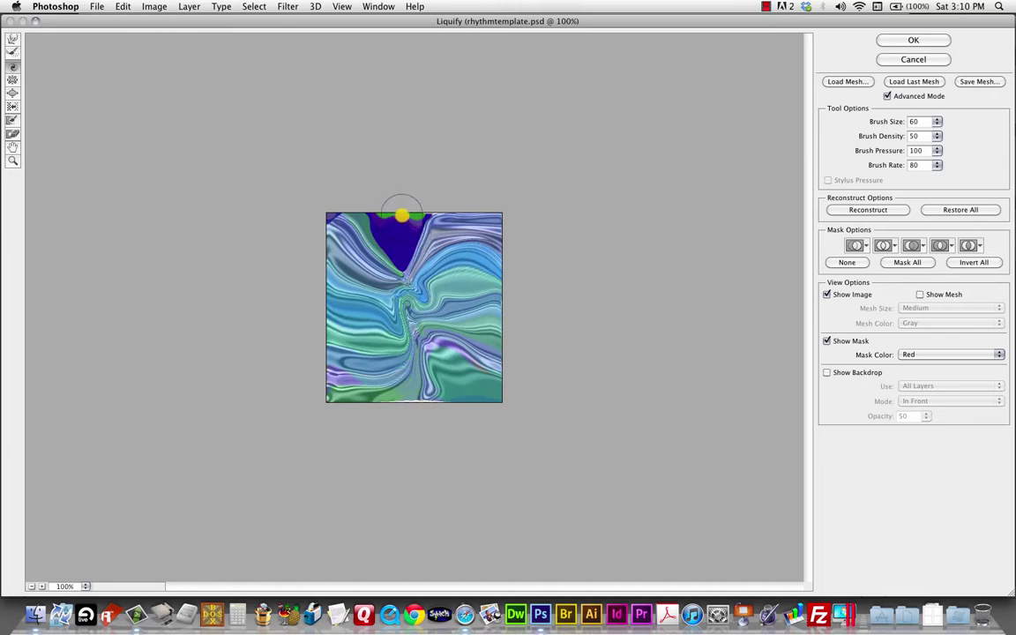
pyautogui.moveTo(361, 237)
pyautogui.mouseDown()
pyautogui.moveTo(371, 225)
pyautogui.moveTo(356, 233)
pyautogui.mouseUp()
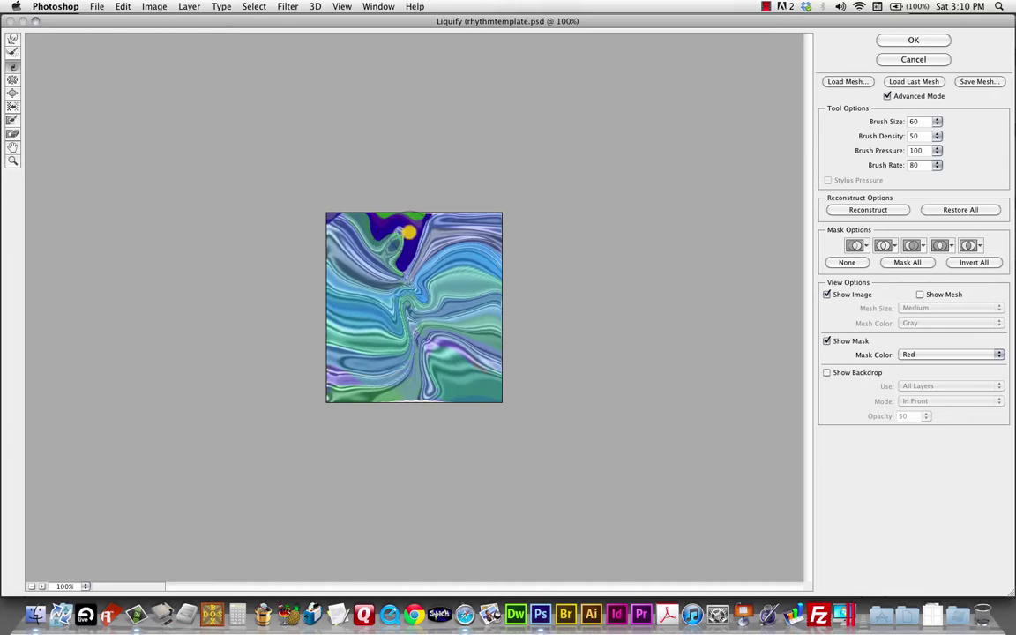
pyautogui.moveTo(415, 225)
pyautogui.mouseDown()
pyautogui.moveTo(384, 201)
pyautogui.moveTo(362, 251)
pyautogui.mouseUp()
# Forward-warp the top purple and green swirl into a streak and apply the Liquify changes.
pyautogui.click(10, 42)
pyautogui.moveTo(377, 210)
pyautogui.mouseDown()
pyautogui.moveTo(373, 225)
pyautogui.moveTo(437, 282)
pyautogui.mouseUp()
pyautogui.moveTo(342, 211)
pyautogui.mouseDown()
pyautogui.moveTo(346, 225)
pyautogui.moveTo(429, 201)
pyautogui.moveTo(380, 194)
pyautogui.moveTo(488, 246)
pyautogui.mouseUp()
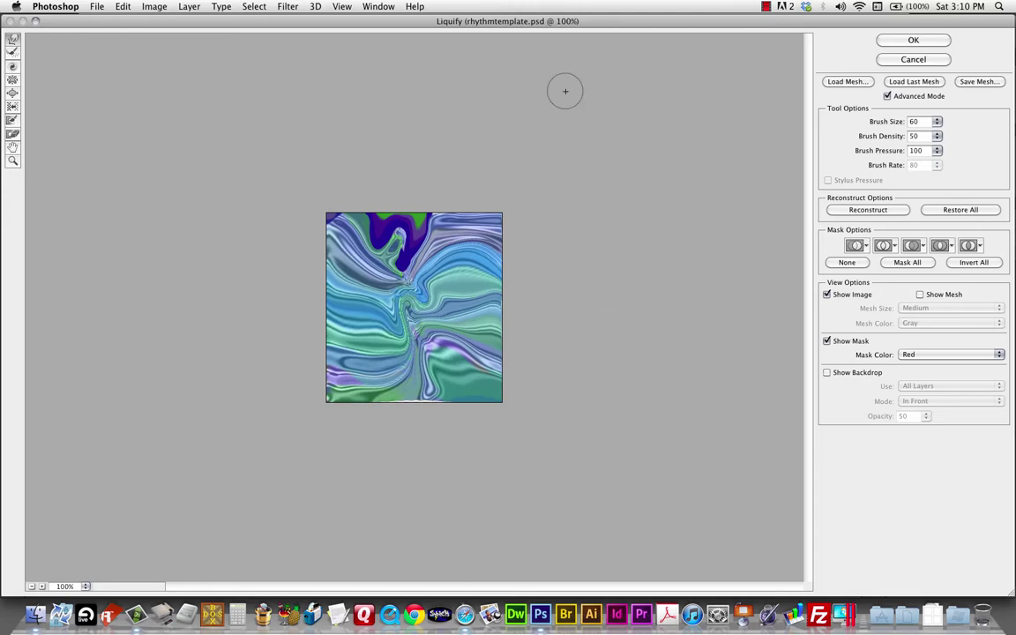
pyautogui.click(912, 41)
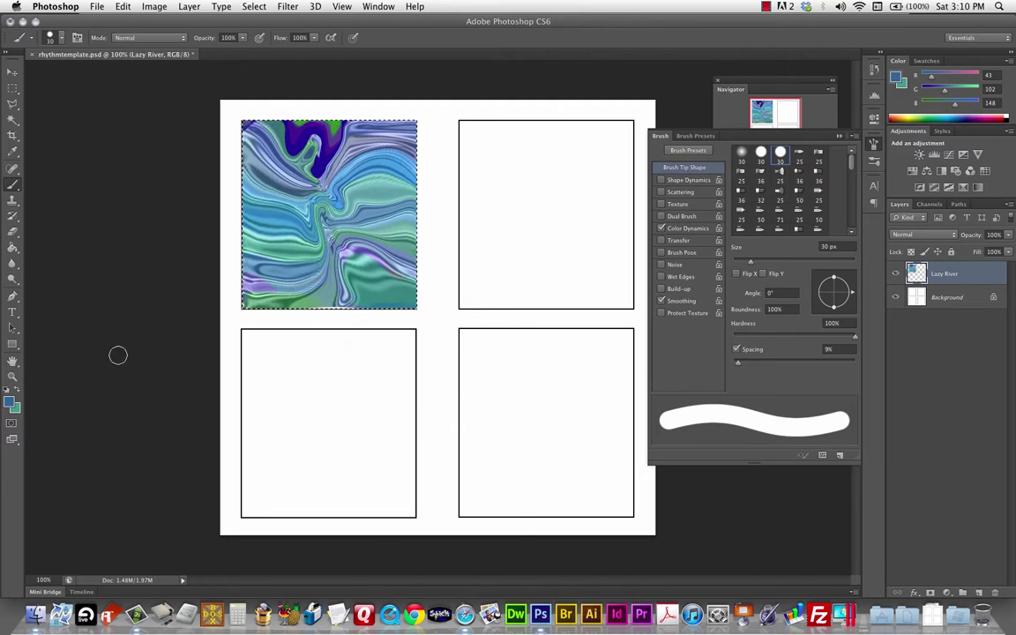
pyautogui.press('v')
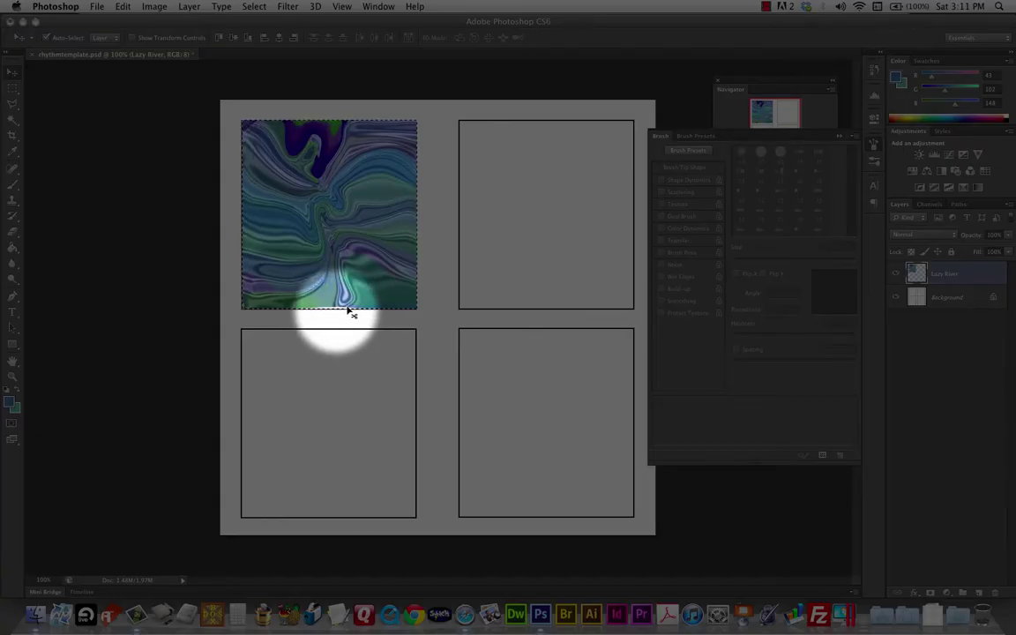
pyautogui.press('b')
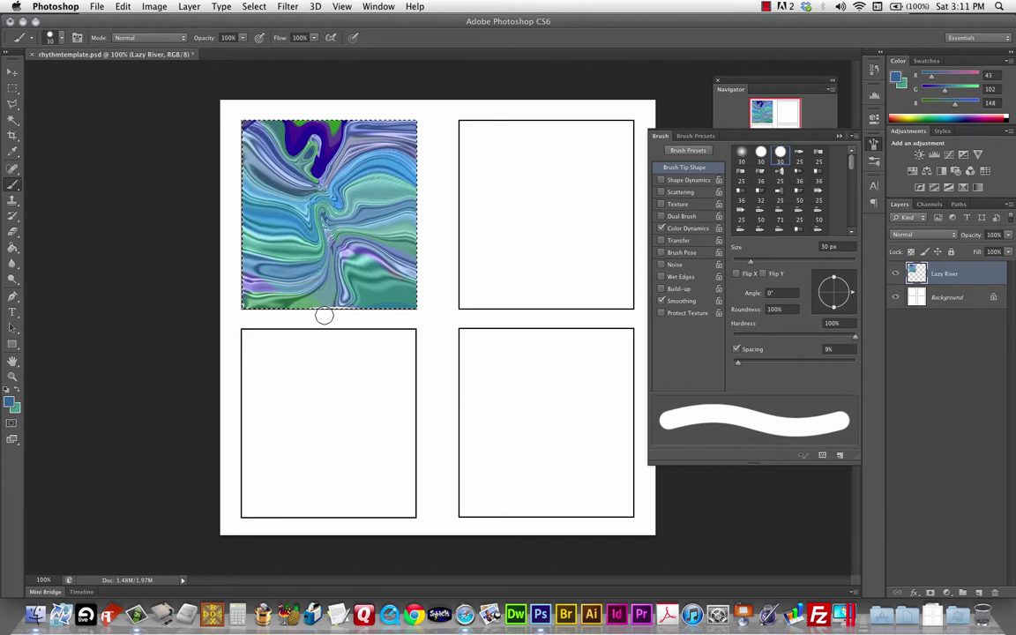
pyautogui.moveTo(324, 315); pyautogui.dragTo(359, 315)
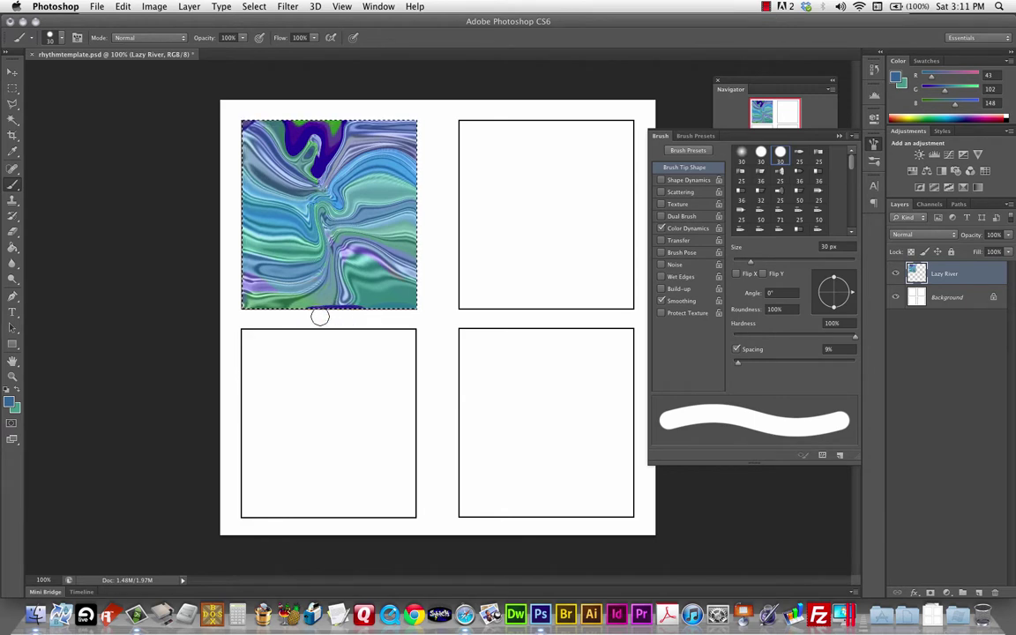
pyautogui.click(325, 315)
pyautogui.click(311, 315)
pyautogui.click(457, 316)
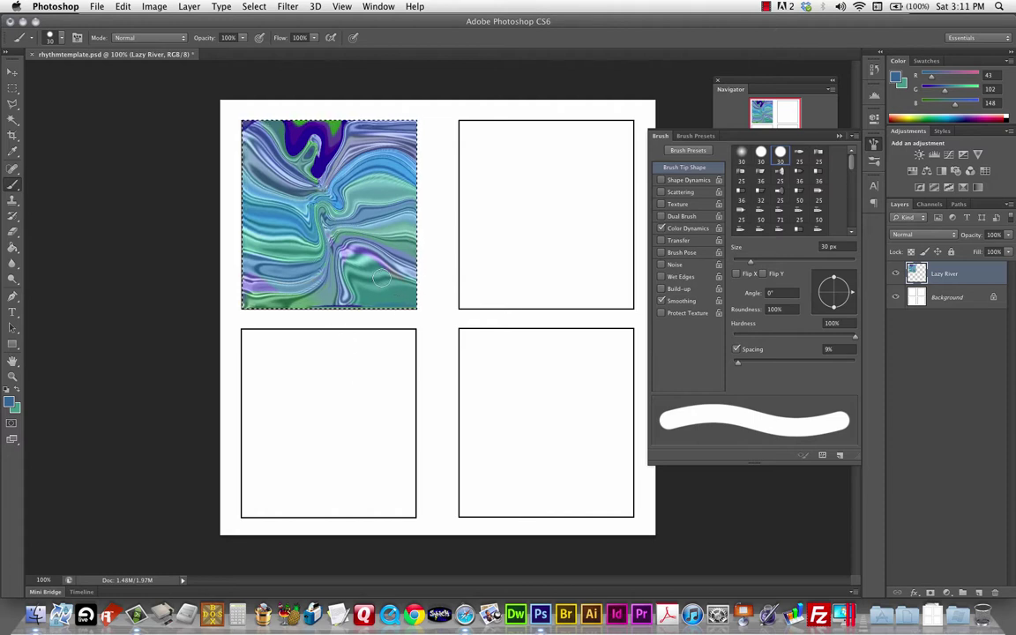
# Open the Filter Gallery and preview the Distort > Glass filter on the texture.
pyautogui.click(288, 6)
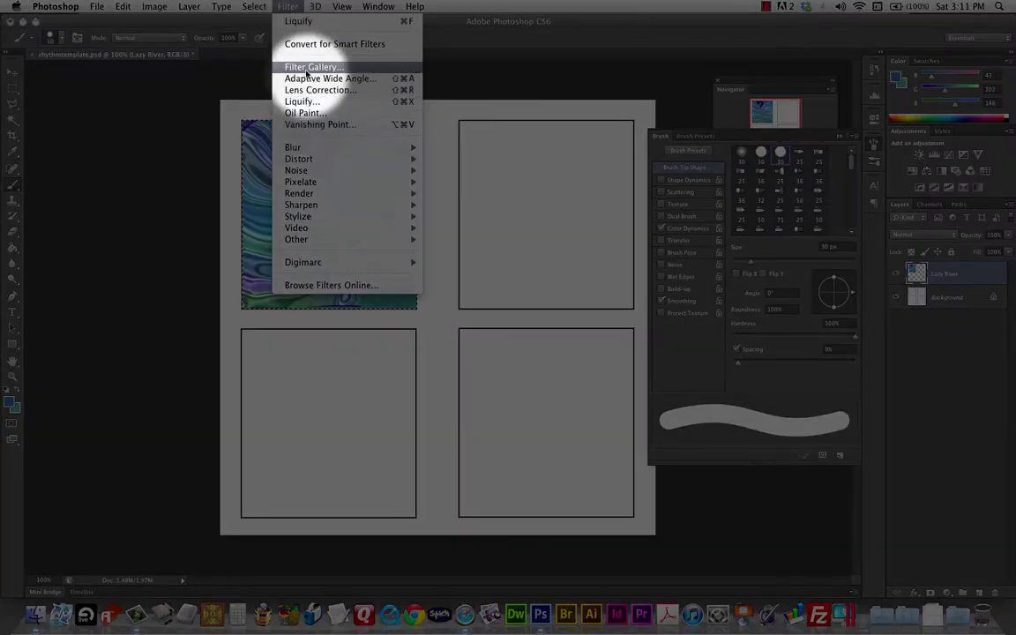
pyautogui.click(316, 68)
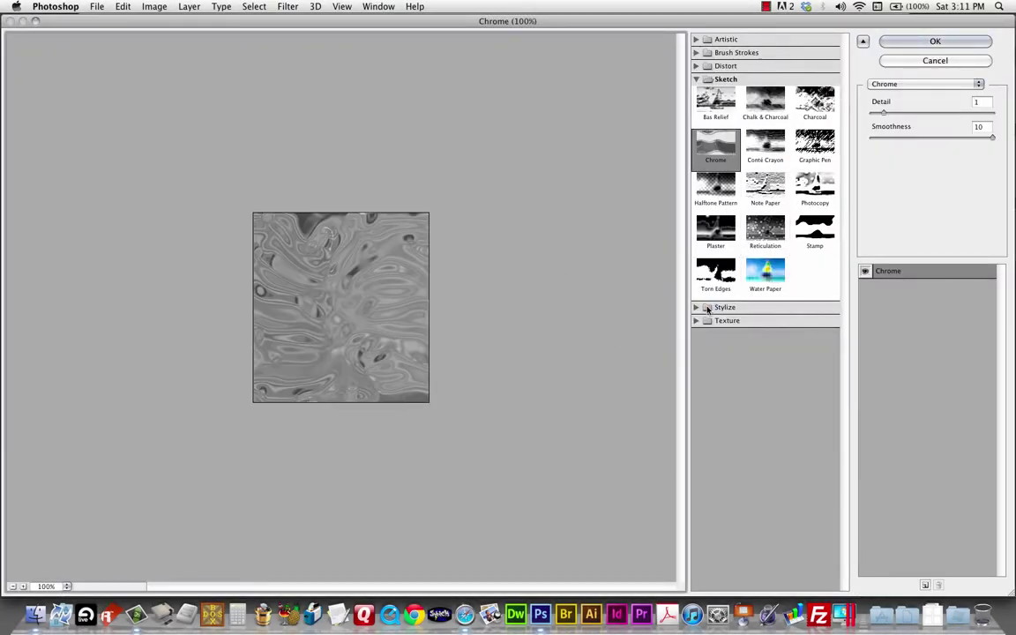
pyautogui.click(697, 79)
pyautogui.click(697, 68)
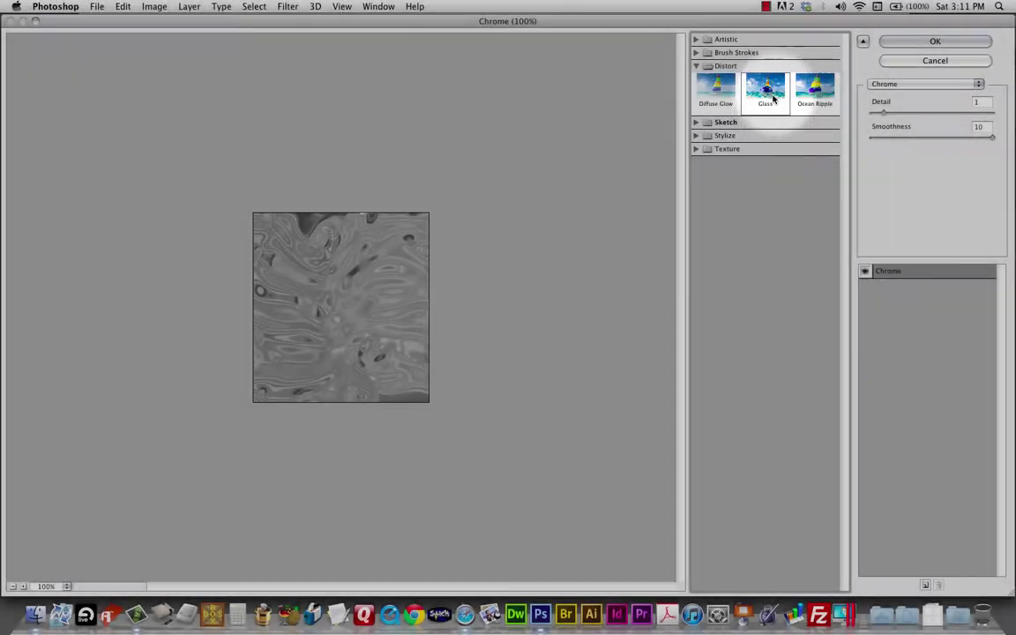
pyautogui.click(773, 91)
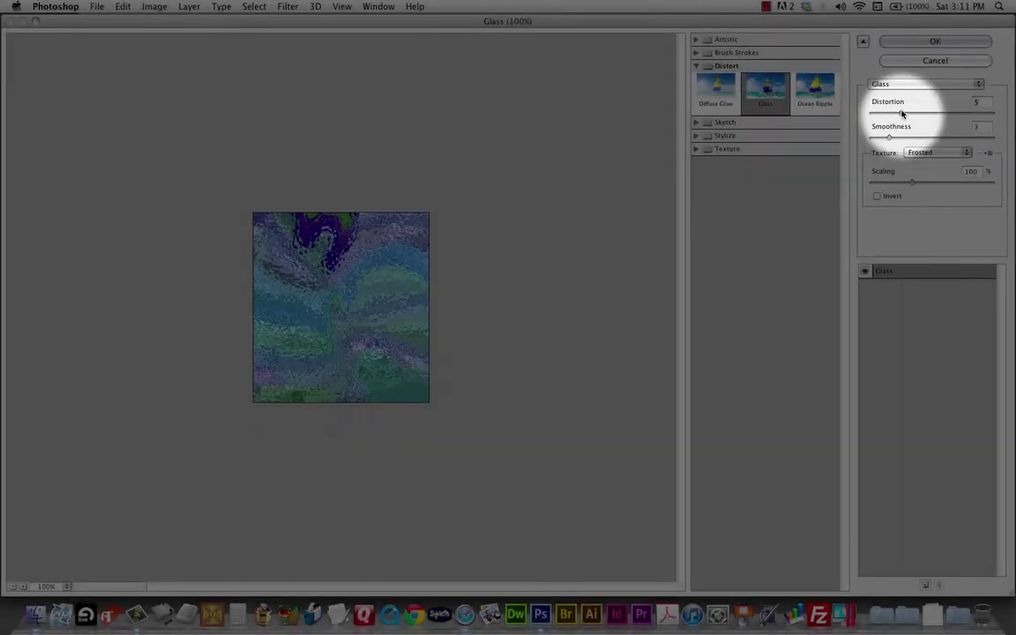
# Set Glass to Distortion 2, Smoothness 6, Frosted texture and 145% scaling.
pyautogui.moveTo(902, 112); pyautogui.dragTo(918, 137)
pyautogui.click(932, 154)
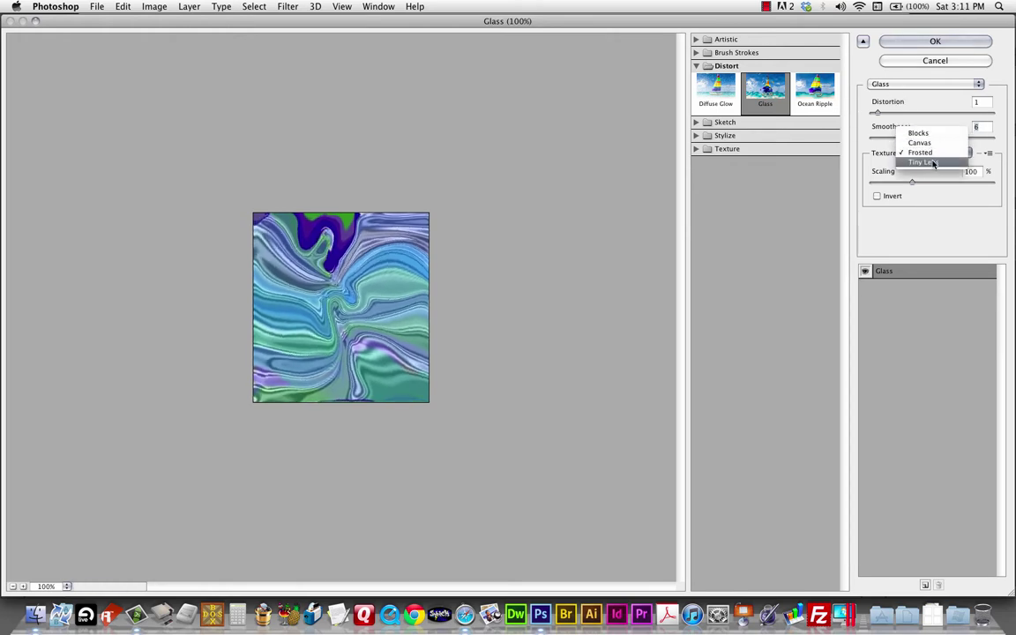
pyautogui.click(775, 141)
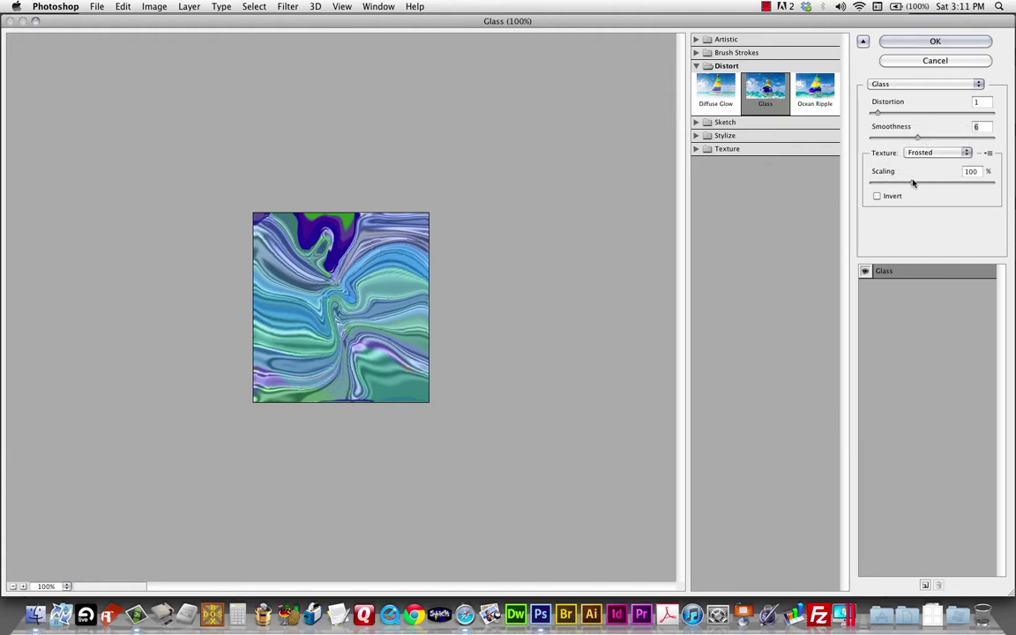
pyautogui.moveTo(914, 186); pyautogui.dragTo(948, 183)
pyautogui.moveTo(879, 113); pyautogui.dragTo(885, 115)
pyautogui.click(904, 47)
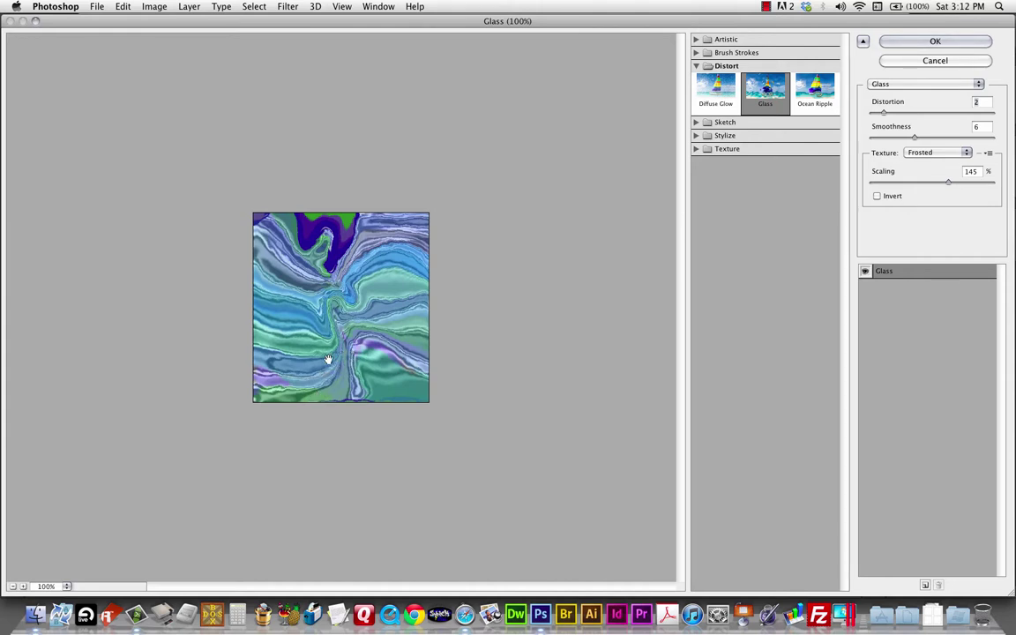
# Switch the gallery to Ocean Ripple, set ripple size 15 and magnitude 4, and apply it.
pyautogui.click(815, 87)
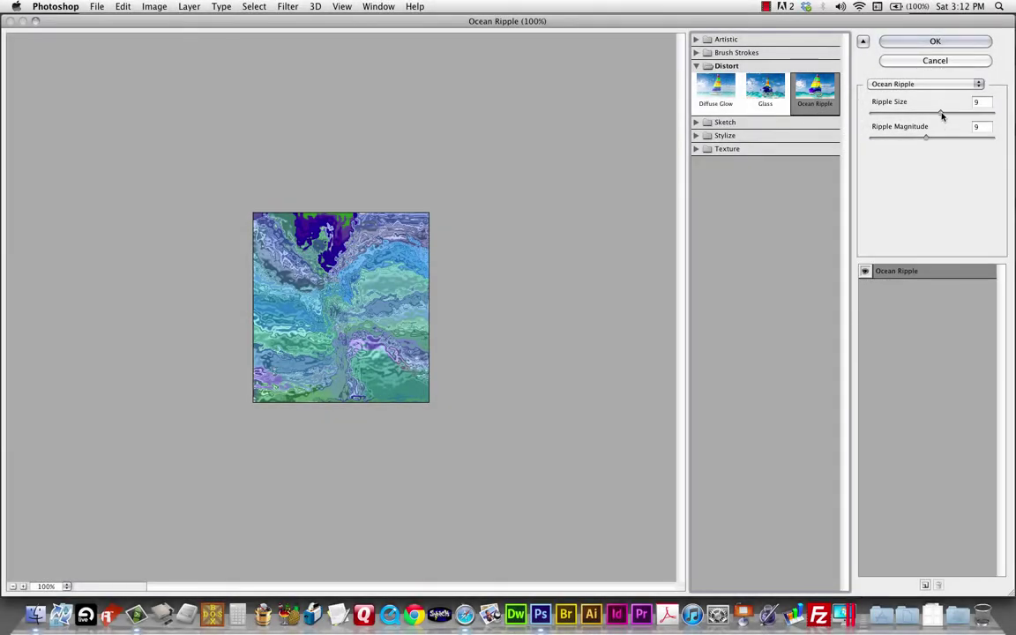
pyautogui.moveTo(941, 113); pyautogui.dragTo(989, 114)
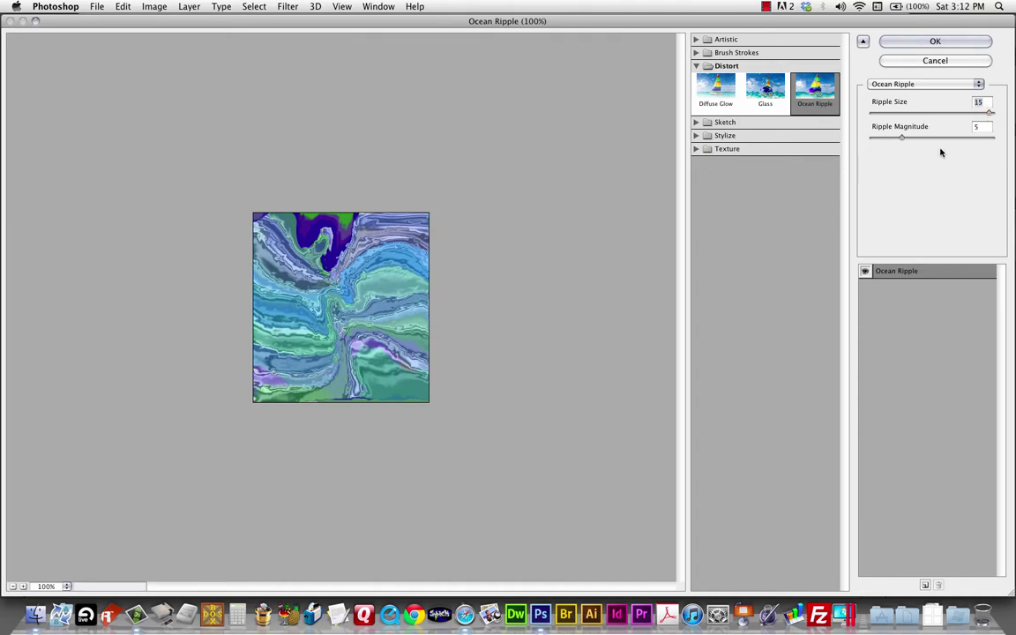
pyautogui.moveTo(902, 138)
pyautogui.mouseDown()
pyautogui.moveTo(974, 138)
pyautogui.moveTo(875, 138)
pyautogui.moveTo(897, 137)
pyautogui.mouseUp()
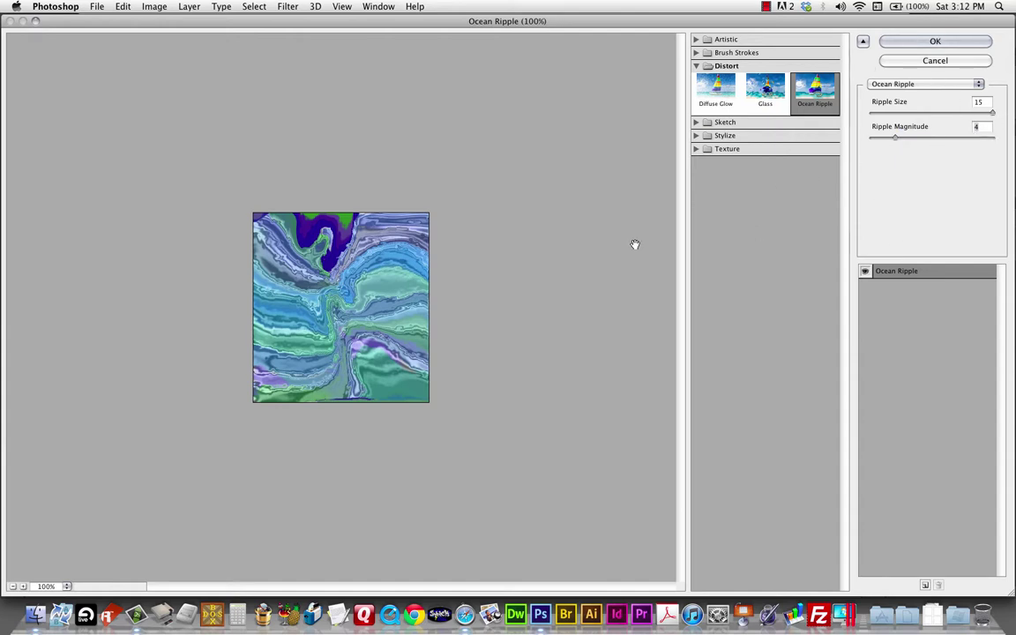
pyautogui.click(934, 42)
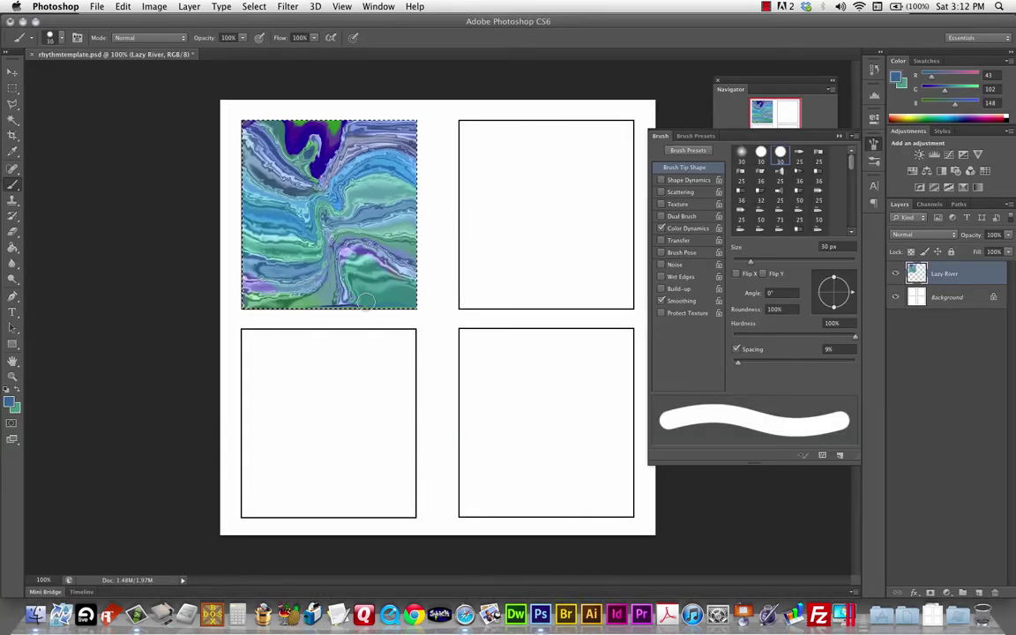
# Open Liquify and forward-warp the centre swirl and the top purple shape.
pyautogui.click(288, 6)
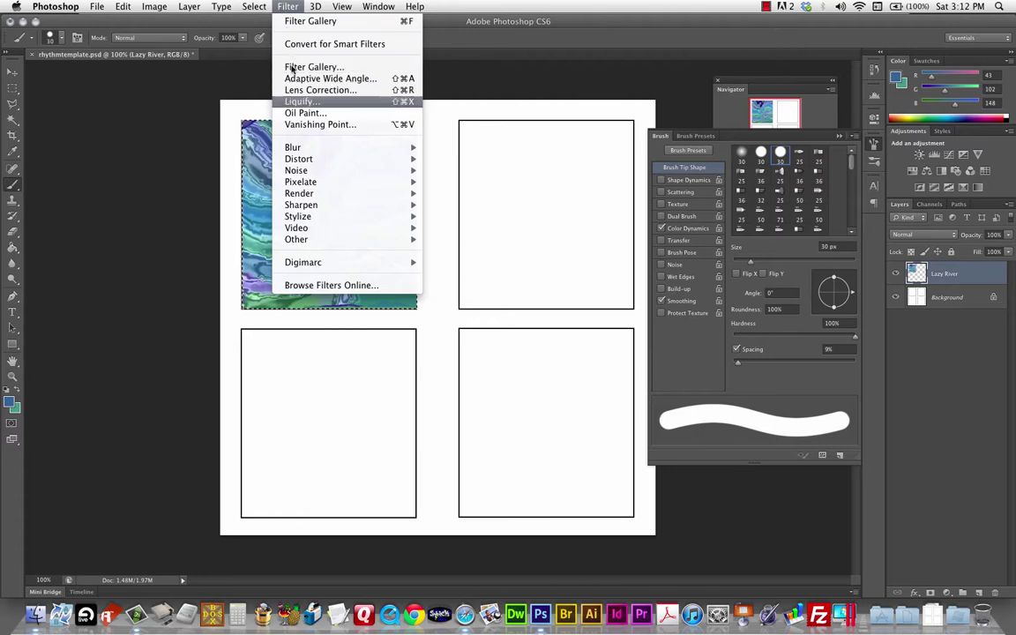
pyautogui.click(299, 103)
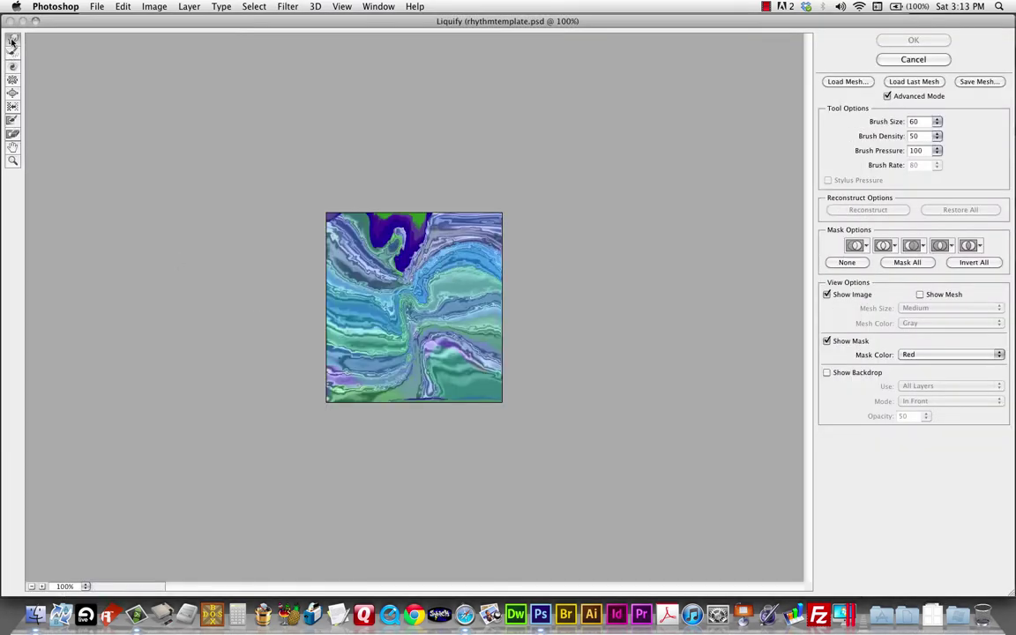
pyautogui.moveTo(336, 269)
pyautogui.mouseDown()
pyautogui.moveTo(393, 347)
pyautogui.moveTo(371, 327)
pyautogui.moveTo(340, 257)
pyautogui.moveTo(403, 301)
pyautogui.moveTo(425, 292)
pyautogui.moveTo(427, 256)
pyautogui.mouseUp()
pyautogui.moveTo(388, 220)
pyautogui.mouseDown()
pyautogui.moveTo(442, 229)
pyautogui.moveTo(388, 210)
pyautogui.mouseUp()
pyautogui.moveTo(382, 319)
pyautogui.mouseDown()
pyautogui.moveTo(415, 316)
pyautogui.moveTo(441, 337)
pyautogui.moveTo(487, 337)
pyautogui.mouseUp()
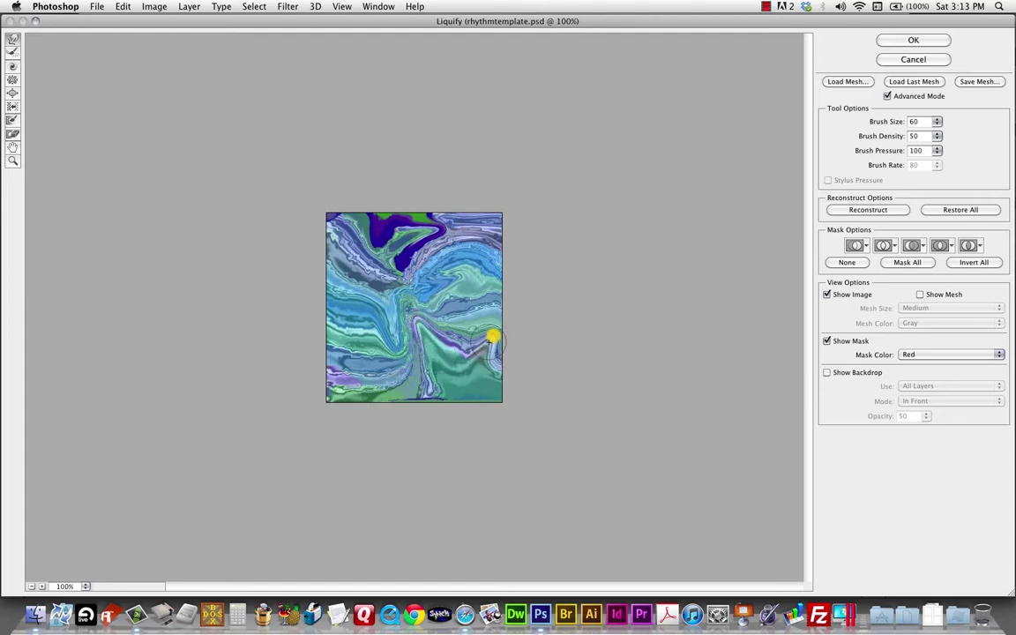
# With a 175 brush at pressure 43, smear the swirls left of centre and upper-left.
pyautogui.press(']')
pyautogui.press(']')
pyautogui.press(']')
pyautogui.press(']')
pyautogui.press(']')
pyautogui.press(']')
pyautogui.press(']')
pyautogui.press(']')
pyautogui.click(368, 319)
pyautogui.moveTo(368, 319)
pyautogui.mouseDown()
pyautogui.moveTo(357, 333)
pyautogui.moveTo(406, 291)
pyautogui.moveTo(461, 295)
pyautogui.moveTo(522, 267)
pyautogui.mouseUp()
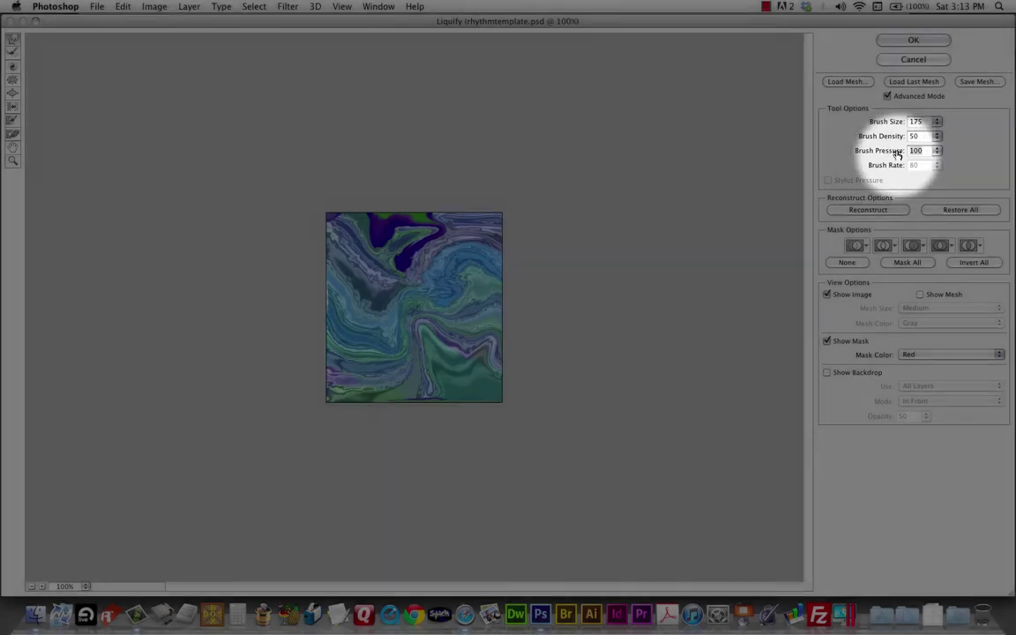
pyautogui.moveTo(896, 155); pyautogui.dragTo(858, 151)
pyautogui.moveTo(353, 275)
pyautogui.mouseDown()
pyautogui.moveTo(397, 295)
pyautogui.moveTo(366, 267)
pyautogui.moveTo(402, 256)
pyautogui.moveTo(413, 287)
pyautogui.moveTo(434, 291)
pyautogui.moveTo(460, 335)
pyautogui.moveTo(456, 385)
pyautogui.moveTo(488, 254)
pyautogui.moveTo(409, 238)
pyautogui.moveTo(420, 228)
pyautogui.moveTo(388, 324)
pyautogui.moveTo(374, 335)
pyautogui.mouseUp()
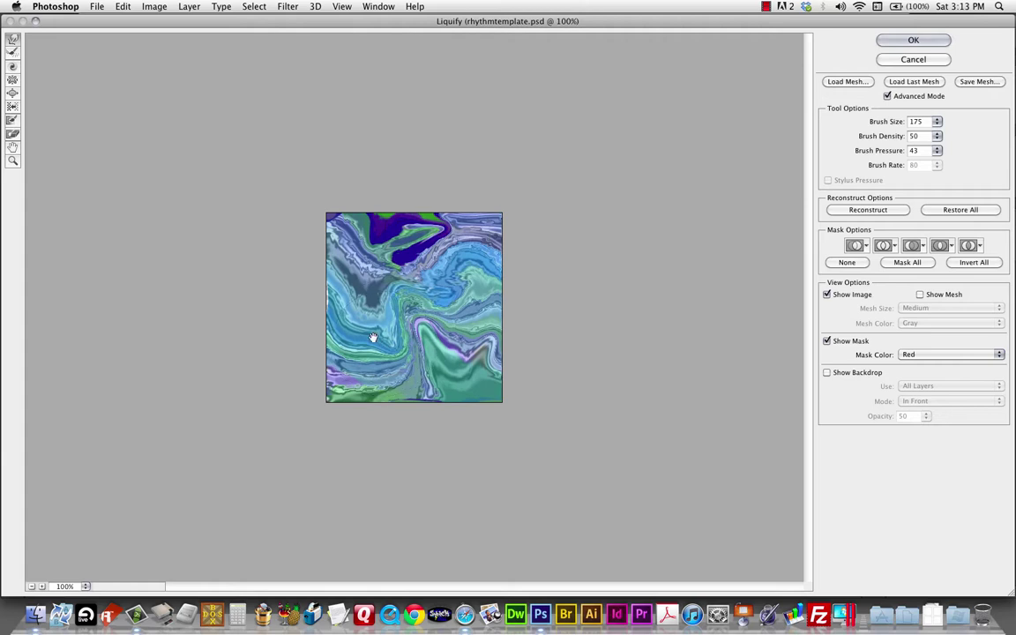
# Twirl the swirls clockwise around the texture's centre and lower area.
pyautogui.click(12, 93)
pyautogui.moveTo(413, 312)
pyautogui.mouseDown()
pyautogui.moveTo(404, 295)
pyautogui.moveTo(453, 291)
pyautogui.moveTo(445, 284)
pyautogui.mouseUp()
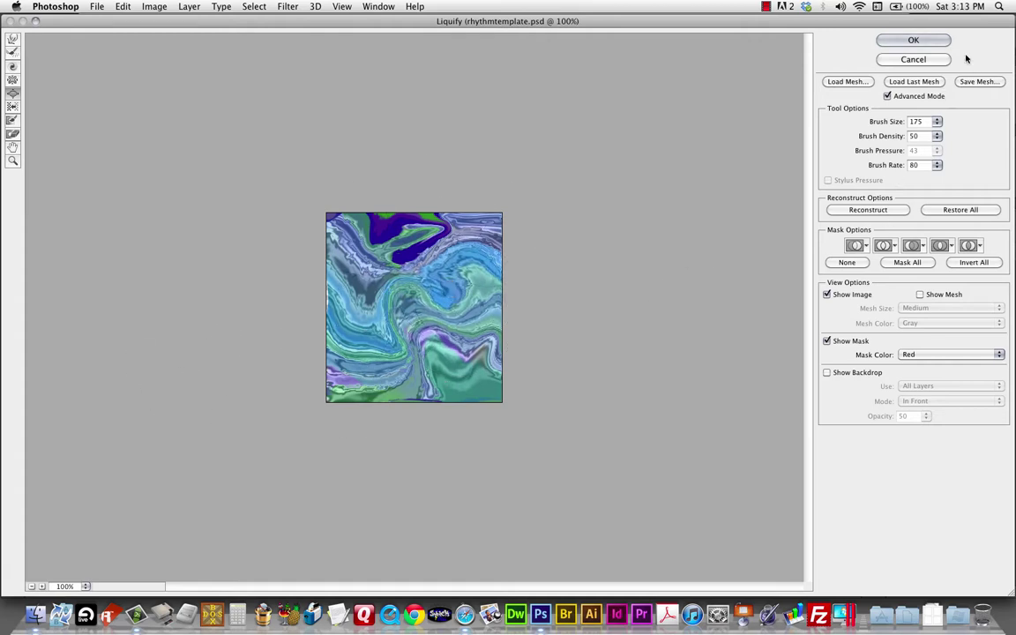
pyautogui.moveTo(353, 345); pyautogui.dragTo(442, 360)
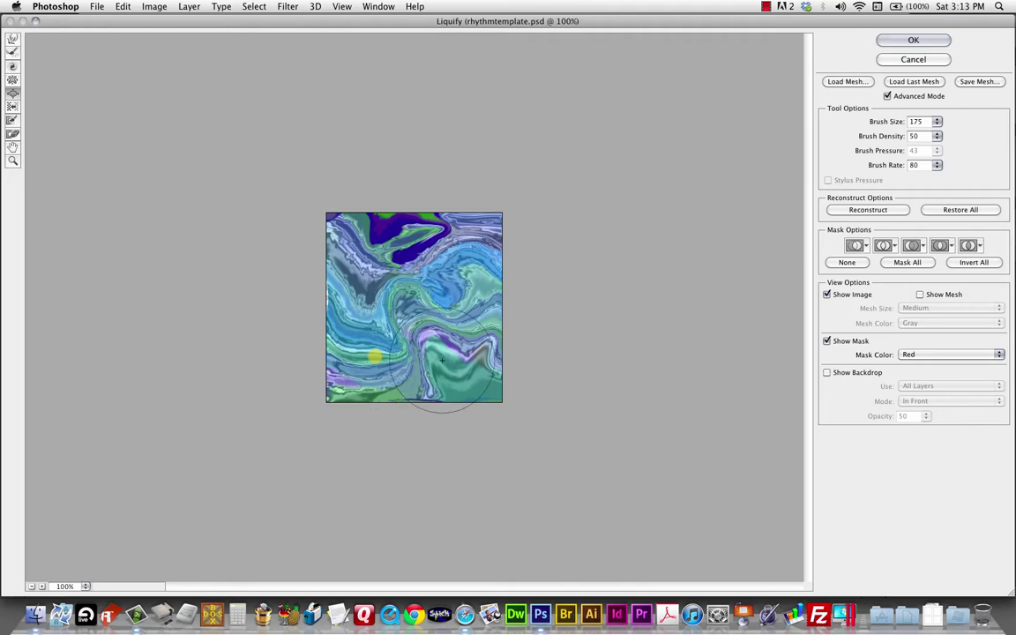
# Commit the Liquify changes and inspect the magnified Lazy River texture.
pyautogui.click(914, 40)
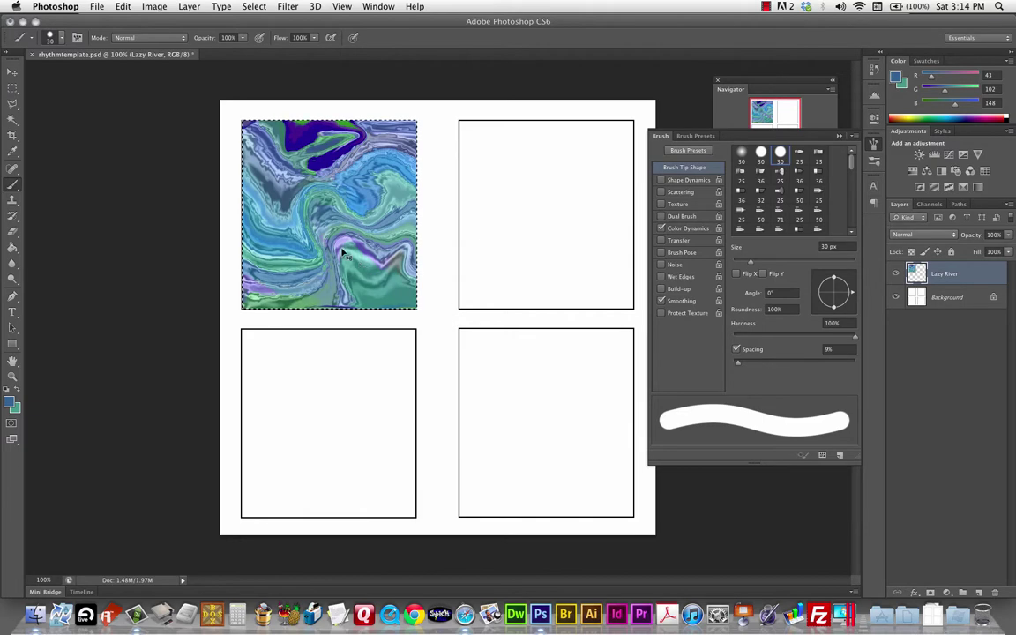
pyautogui.press('super+equal')
pyautogui.press('super+equal')
pyautogui.moveTo(347, 362); pyautogui.dragTo(406, 429)
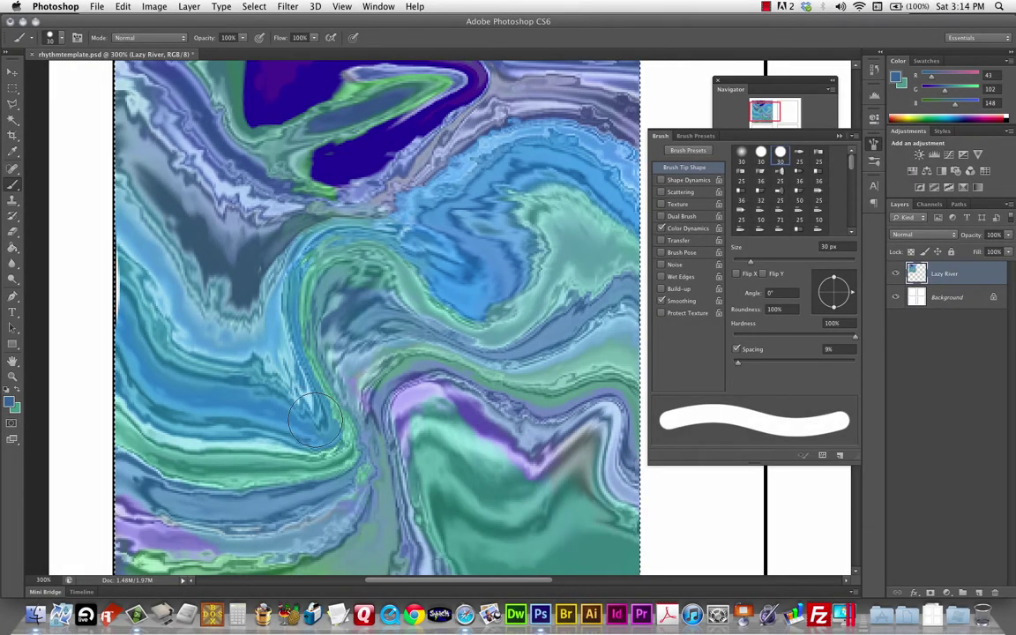
# Fit the whole template in view, deselect, and close the Brush panel.
pyautogui.press('super+0')
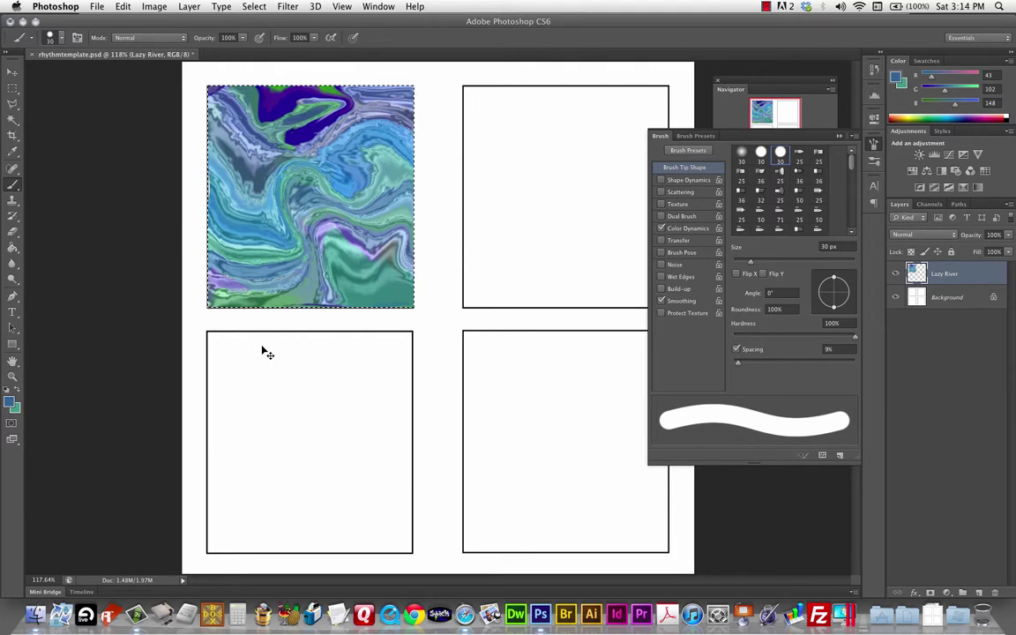
pyautogui.press('super+d')
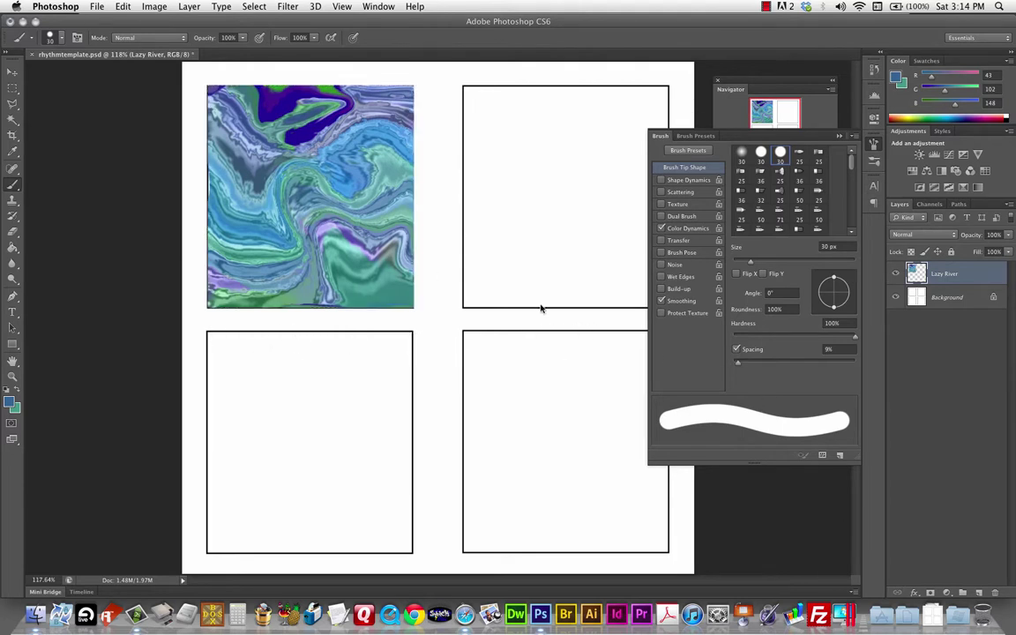
pyautogui.click(840, 136)
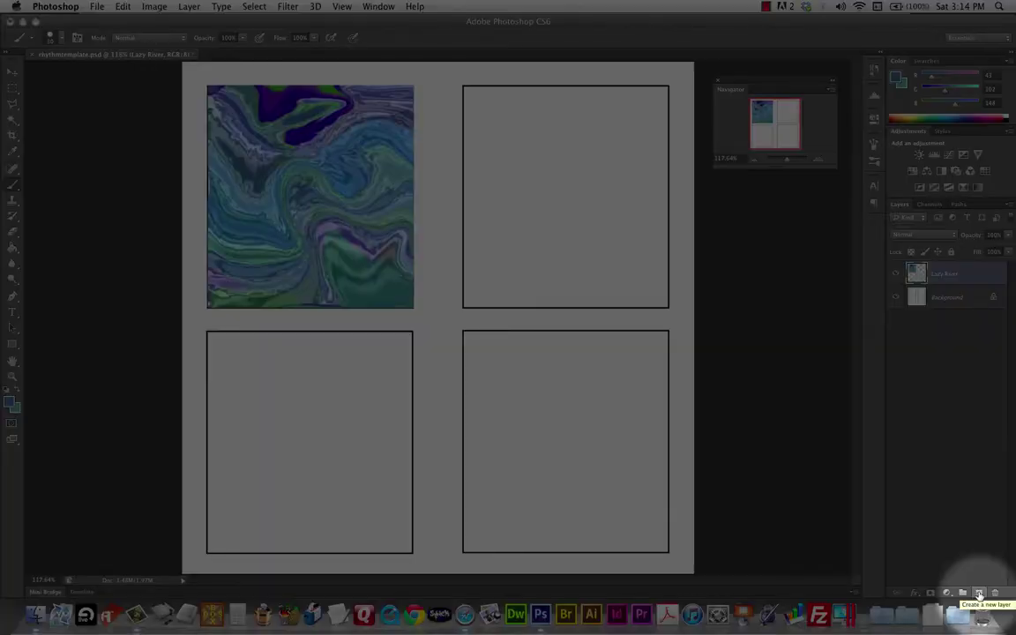
# Add a layer named 'seismic event' and marquee-select the lower-left frame.
pyautogui.click(979, 595)
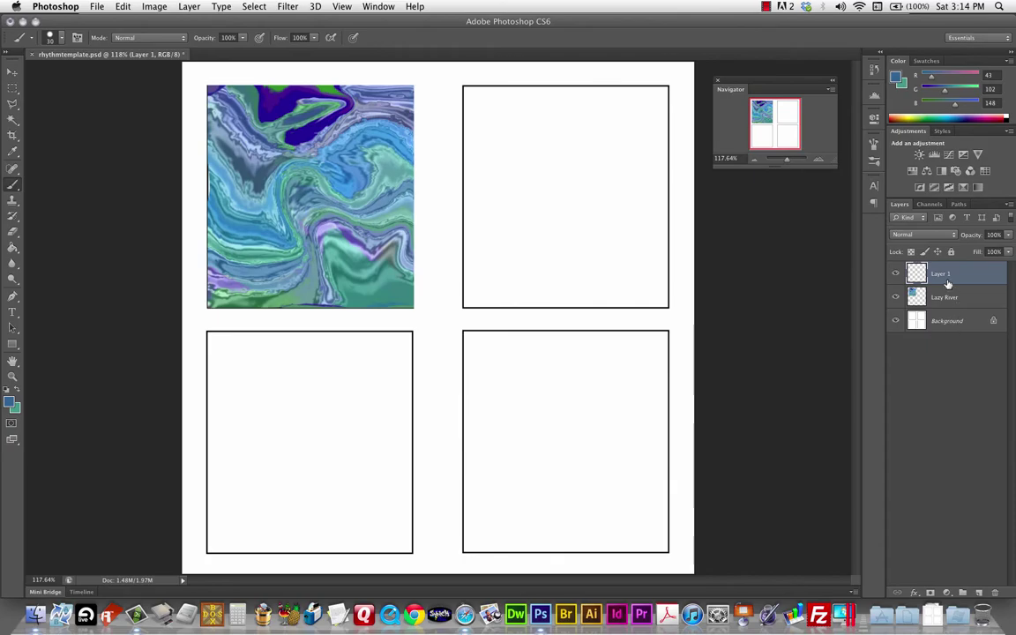
pyautogui.doubleClick(941, 274)
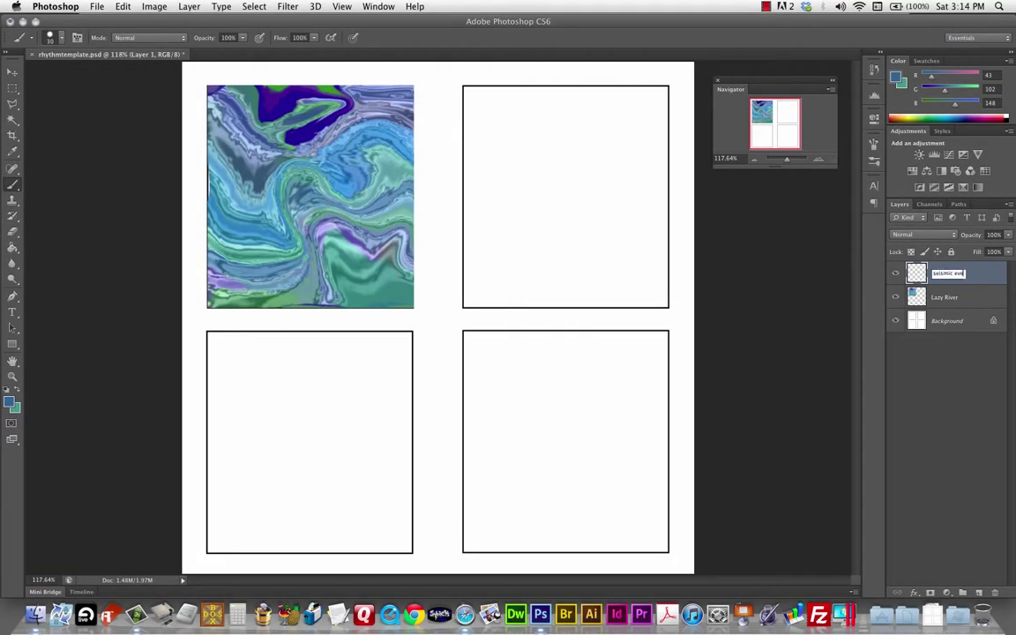
pyautogui.press('Return')
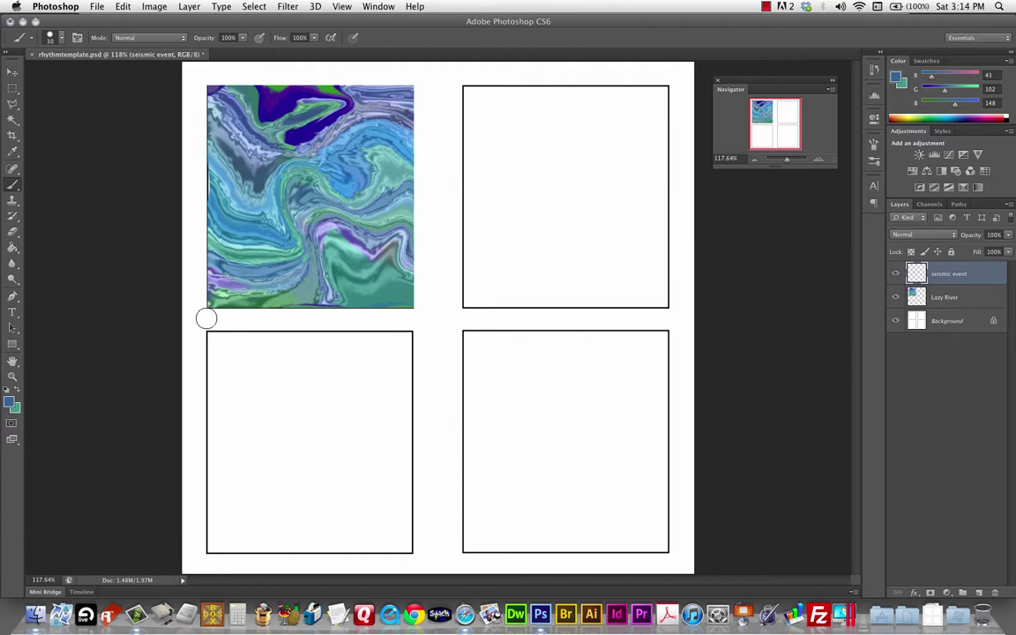
pyautogui.press('m')
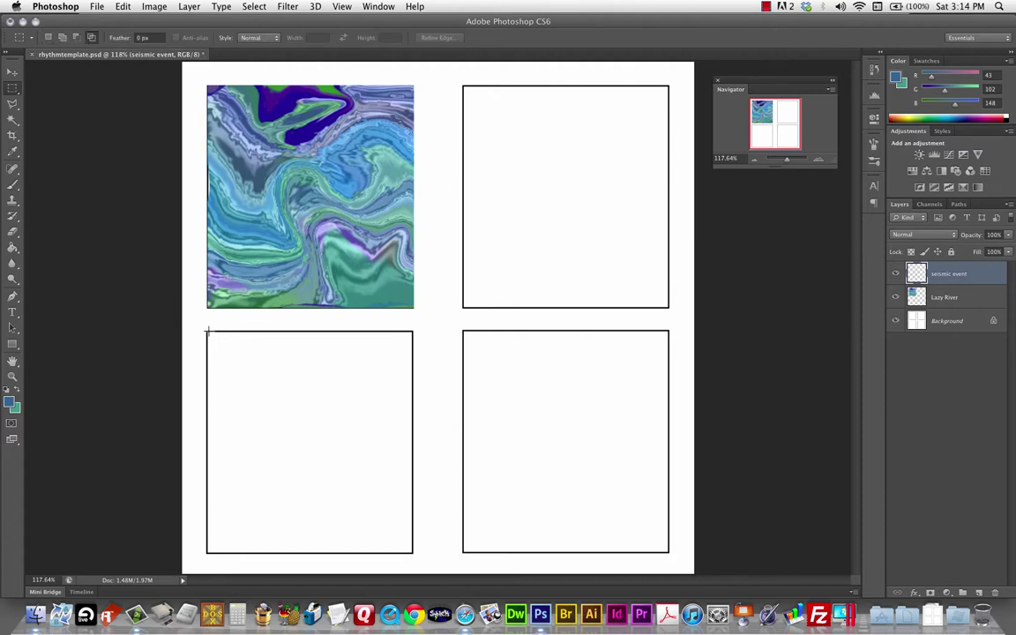
pyautogui.moveTo(219, 345); pyautogui.dragTo(413, 553)
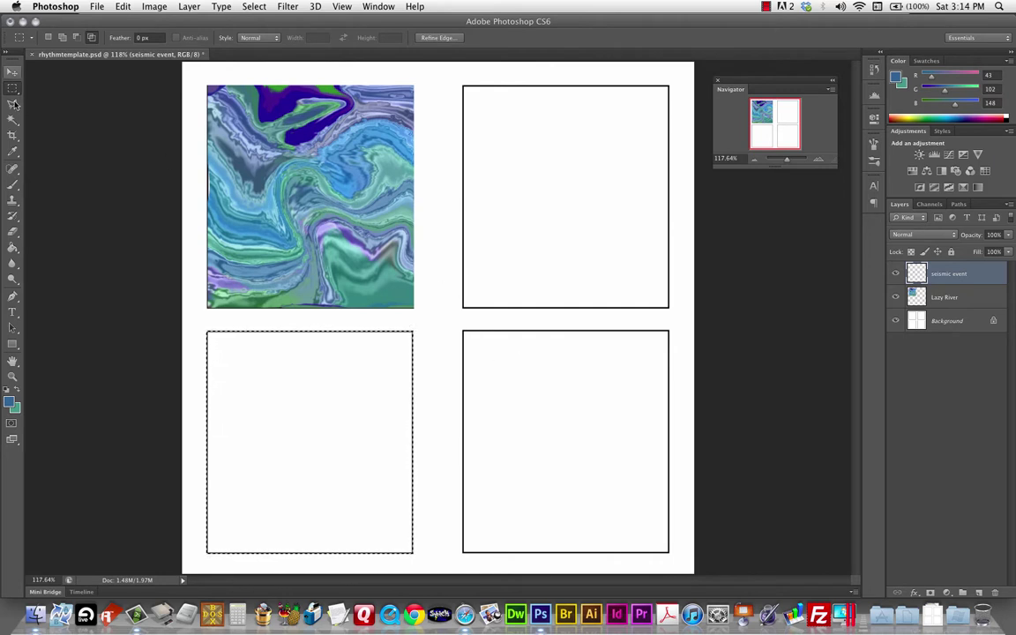
# Switch to the Brush tool and set the foreground colour to a dark red.
pyautogui.press('b')
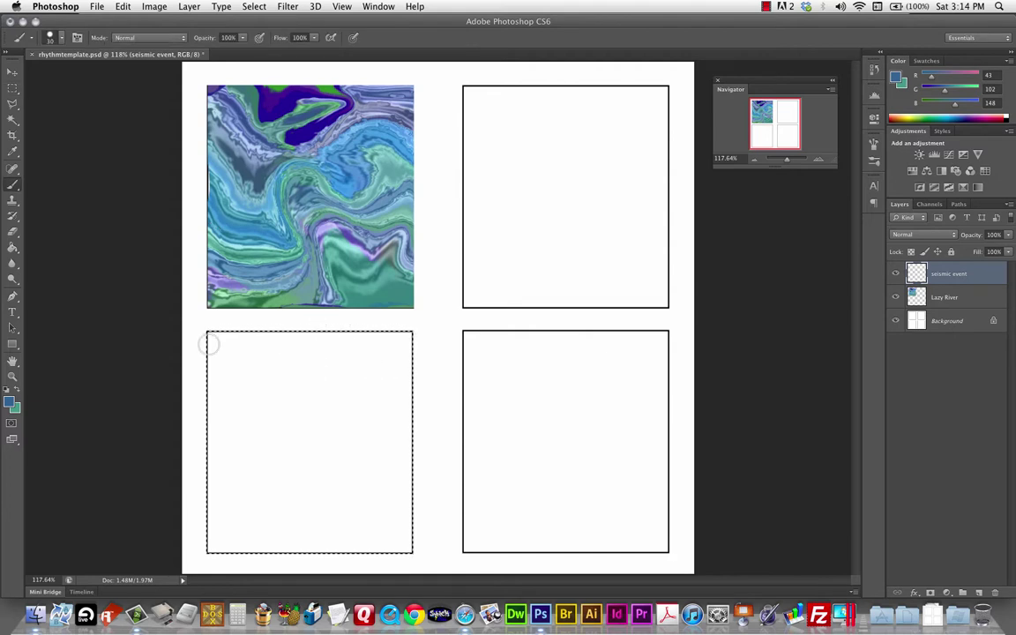
pyautogui.click(10, 401)
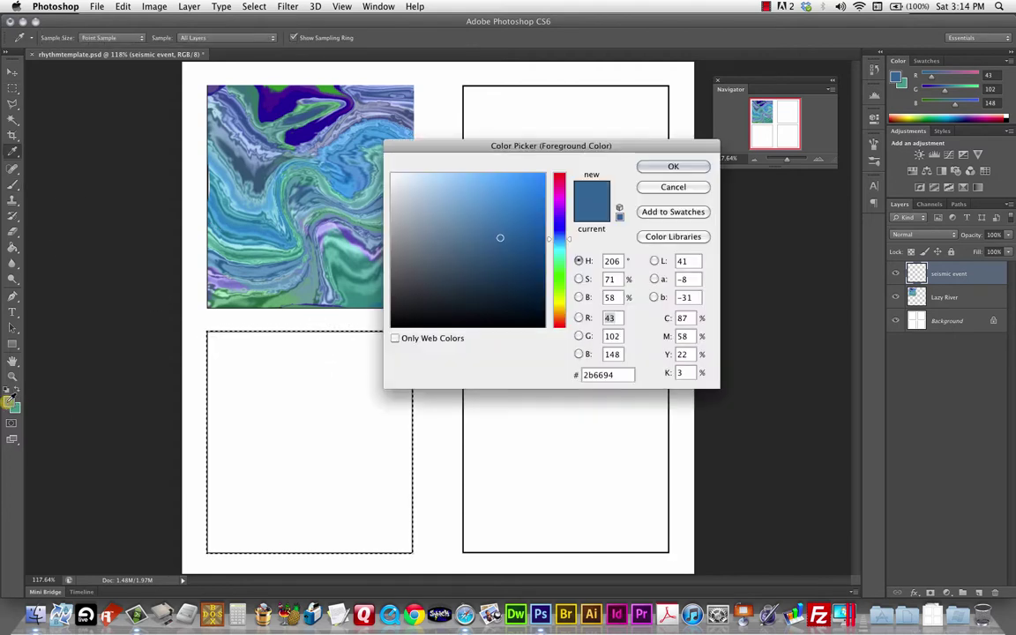
pyautogui.moveTo(557, 307); pyautogui.dragTo(557, 322)
pyautogui.click(531, 208)
pyautogui.moveTo(531, 208); pyautogui.dragTo(543, 246)
pyautogui.click(673, 166)
# Swap the colours and set the new foreground to a very dark red-brown.
pyautogui.click(17, 394)
pyautogui.click(10, 401)
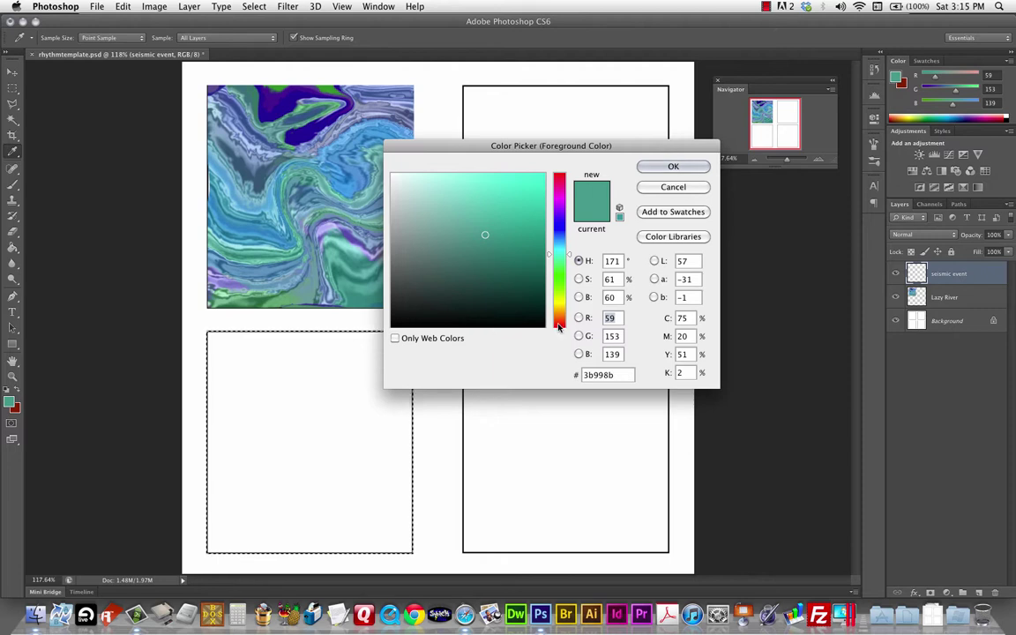
pyautogui.click(560, 322)
pyautogui.moveTo(564, 324); pyautogui.dragTo(562, 325)
pyautogui.click(526, 292)
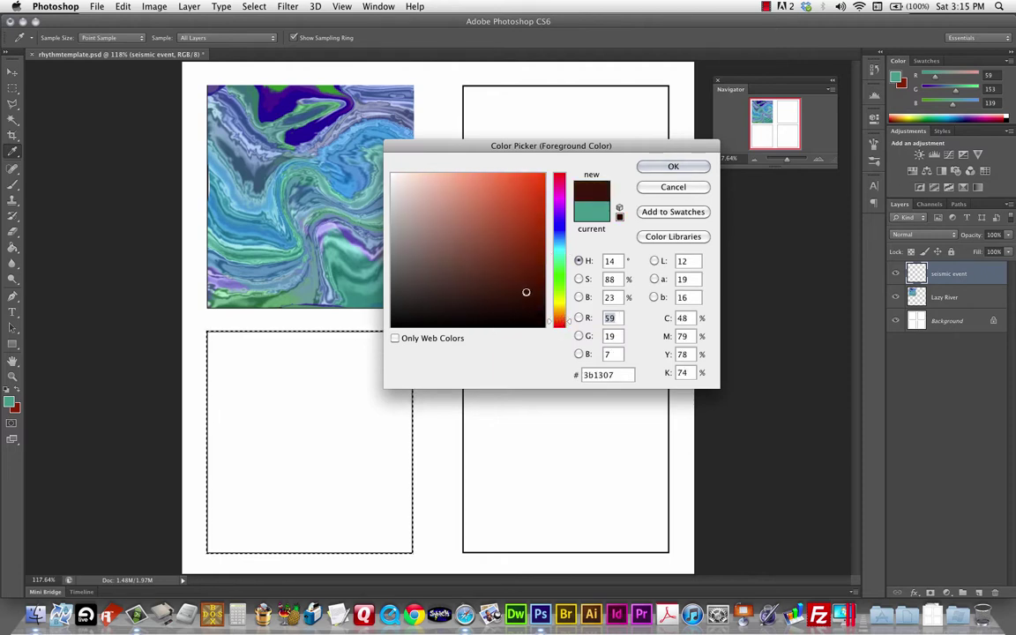
pyautogui.click(660, 169)
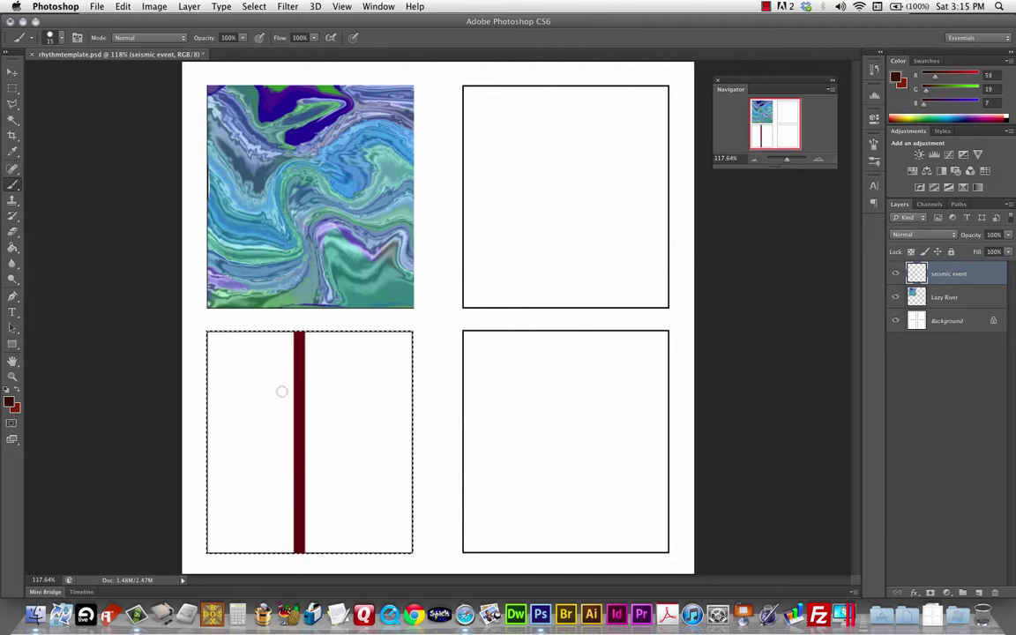
# Sample the dark red stripe, then change the foreground to rust red R166 G54 B24.
pyautogui.keyDown('alt'); pyautogui.click(299, 399); pyautogui.keyUp('alt')
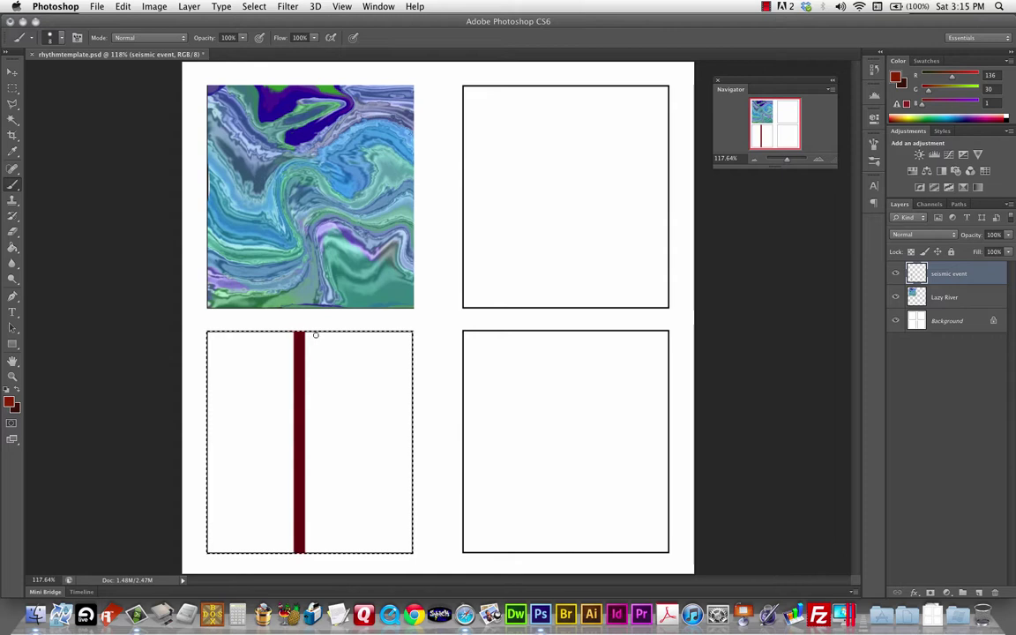
pyautogui.click(8, 402)
pyautogui.moveTo(503, 291)
pyautogui.mouseDown()
pyautogui.moveTo(531, 267)
pyautogui.moveTo(522, 226)
pyautogui.mouseUp()
pyautogui.click(657, 166)
# Set the brush's Color Dynamics to 12% hue jitter and 13% brightness jitter.
pyautogui.press('b')
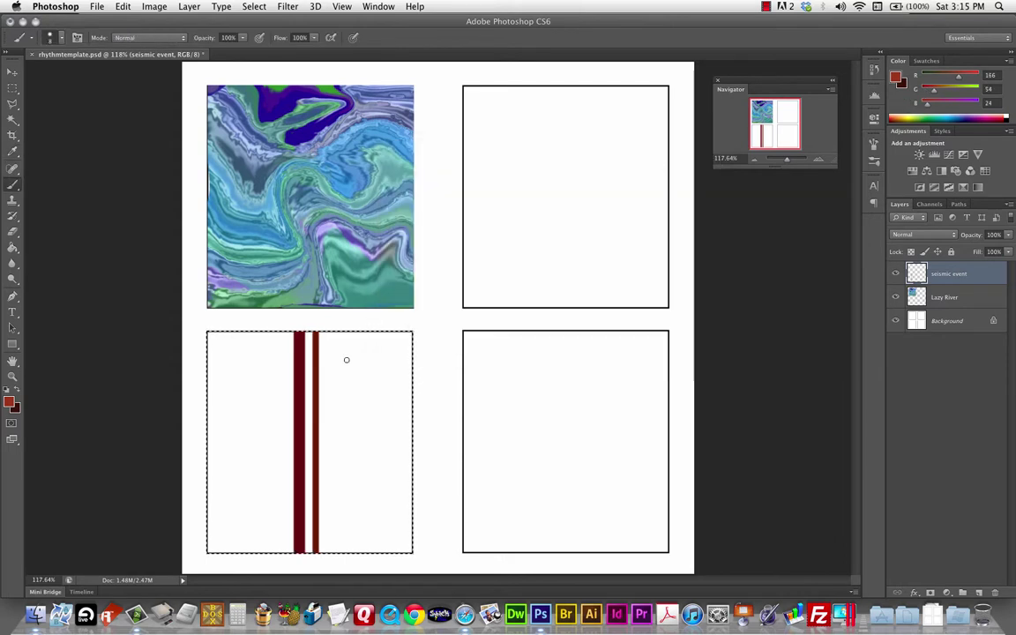
pyautogui.press('F5')
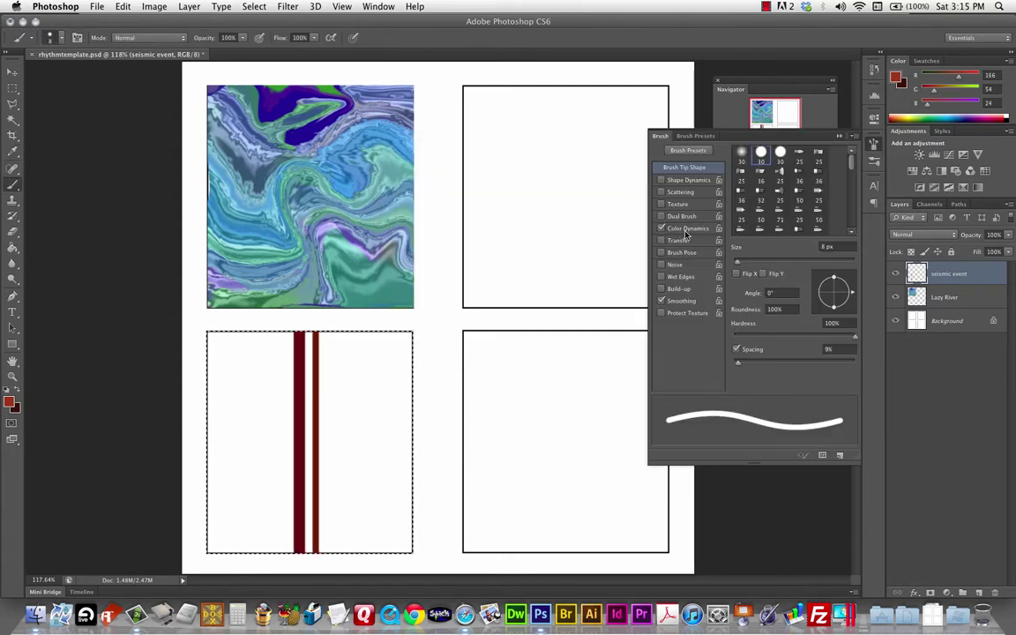
pyautogui.click(692, 229)
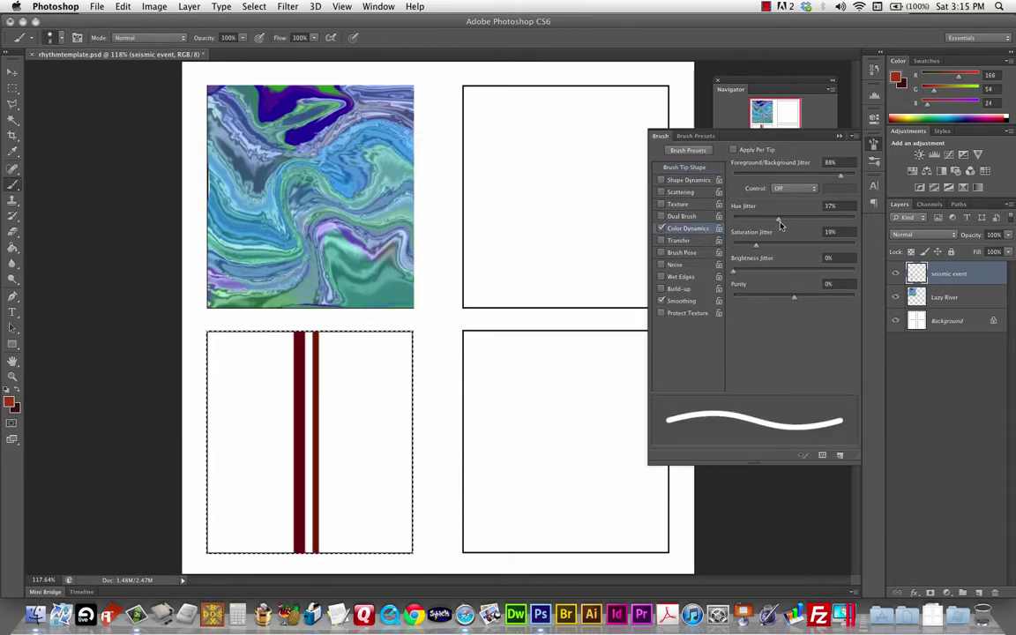
pyautogui.moveTo(780, 225); pyautogui.dragTo(733, 246)
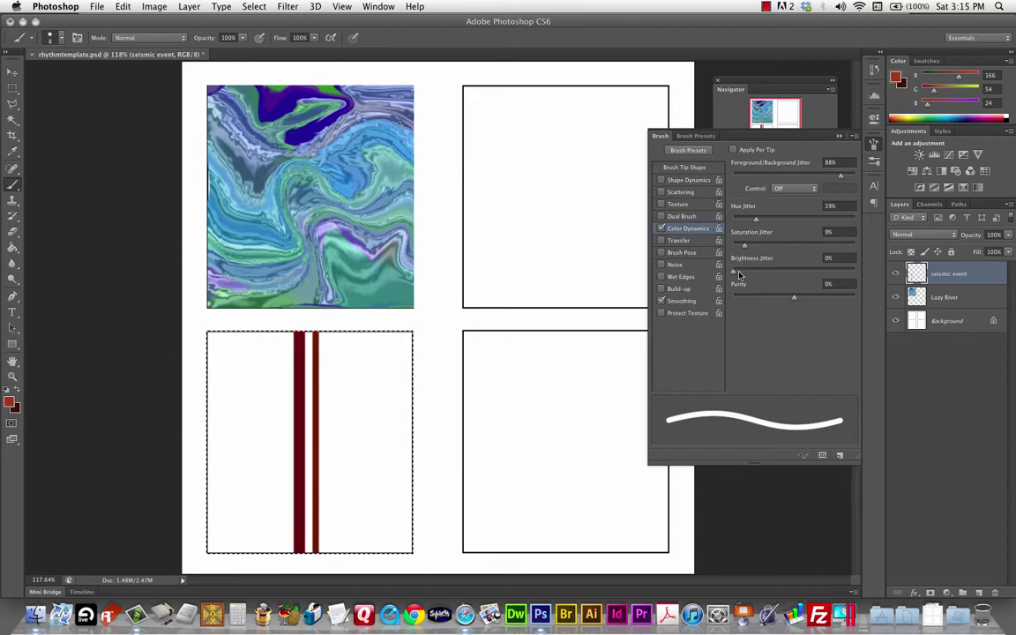
pyautogui.moveTo(739, 276); pyautogui.dragTo(749, 274)
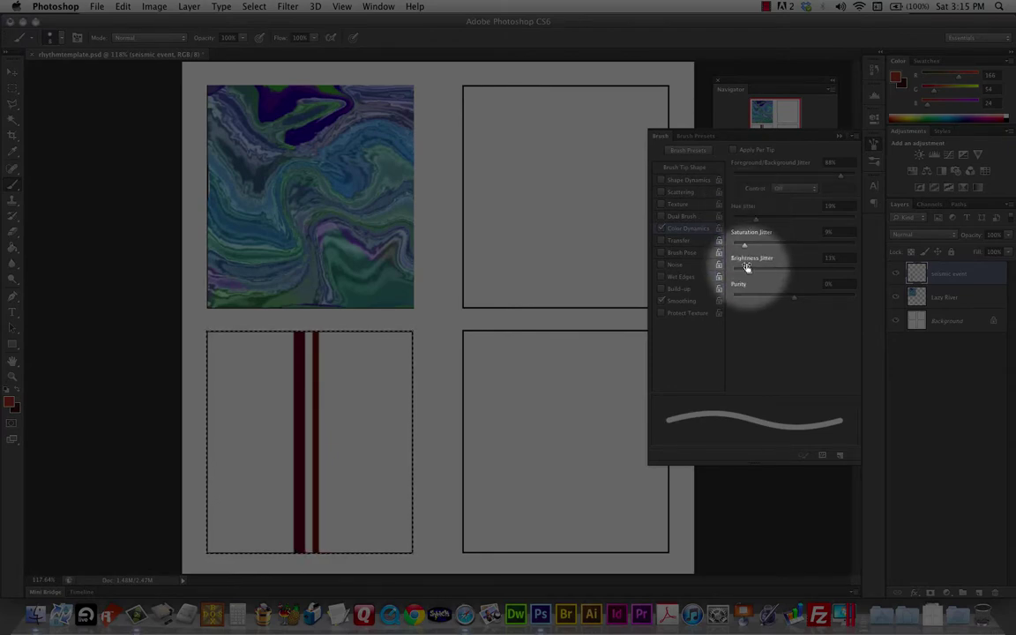
pyautogui.moveTo(751, 219); pyautogui.dragTo(747, 220)
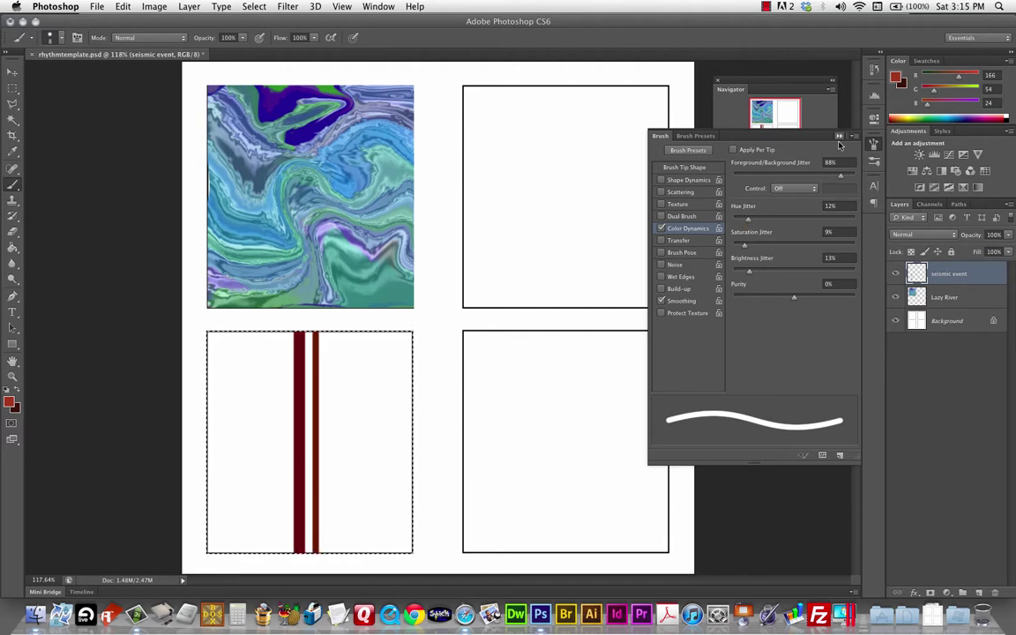
pyautogui.click(839, 138)
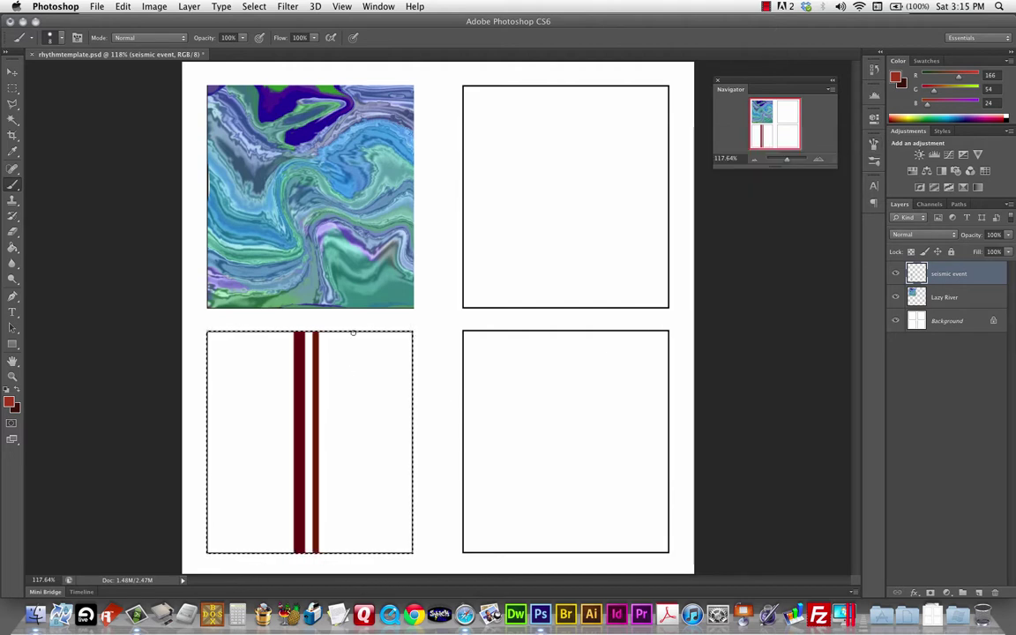
# Paint full-height red and brown stripes, then switch to solid black with Color Dynamics off.
pyautogui.moveTo(288, 411); pyautogui.dragTo(289, 556)
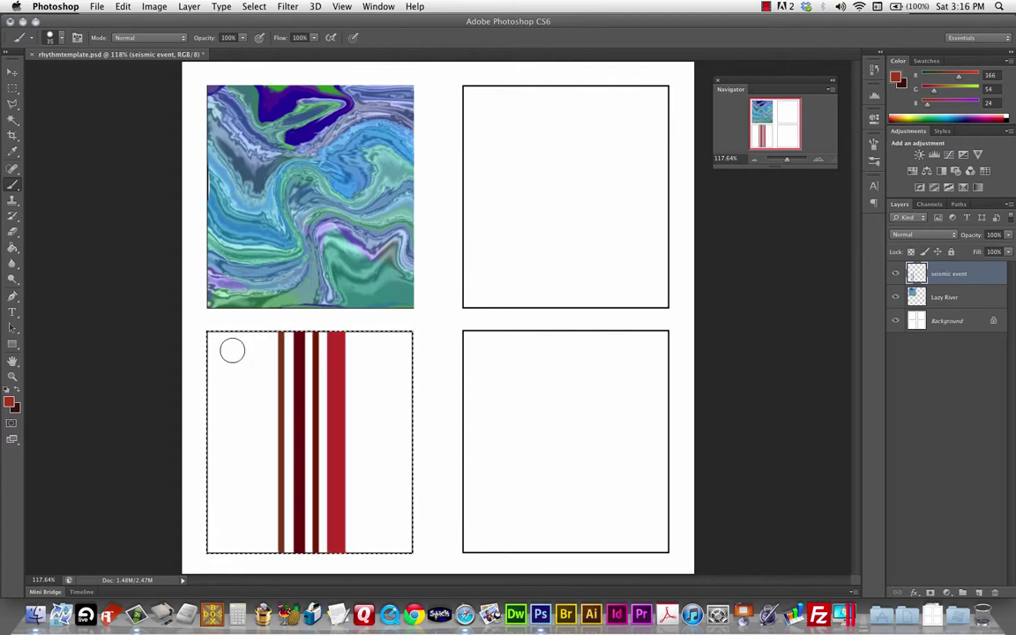
pyautogui.moveTo(260, 365); pyautogui.dragTo(254, 551)
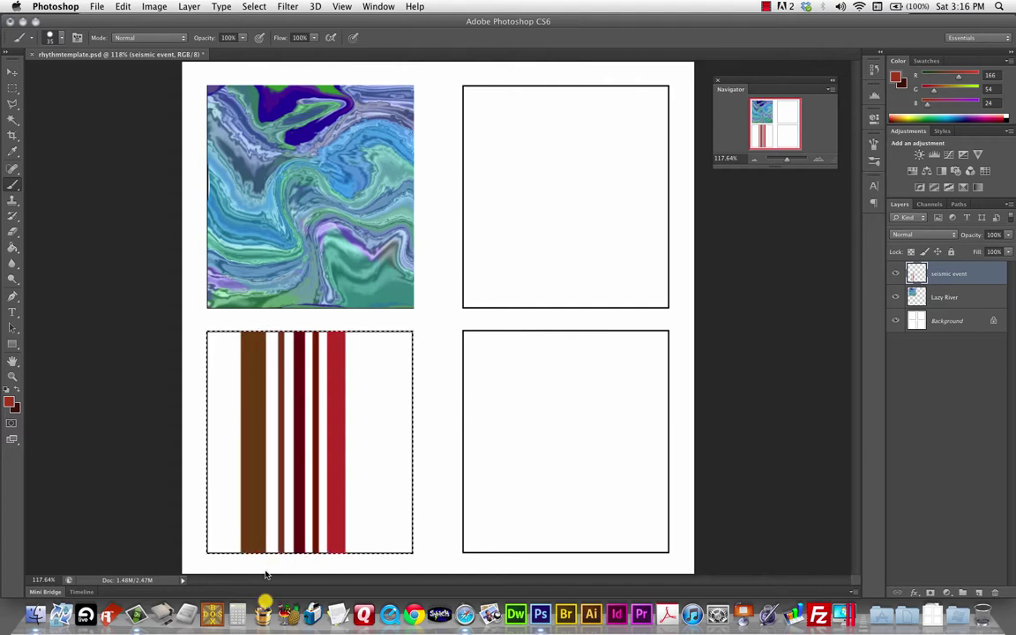
pyautogui.click(6, 412)
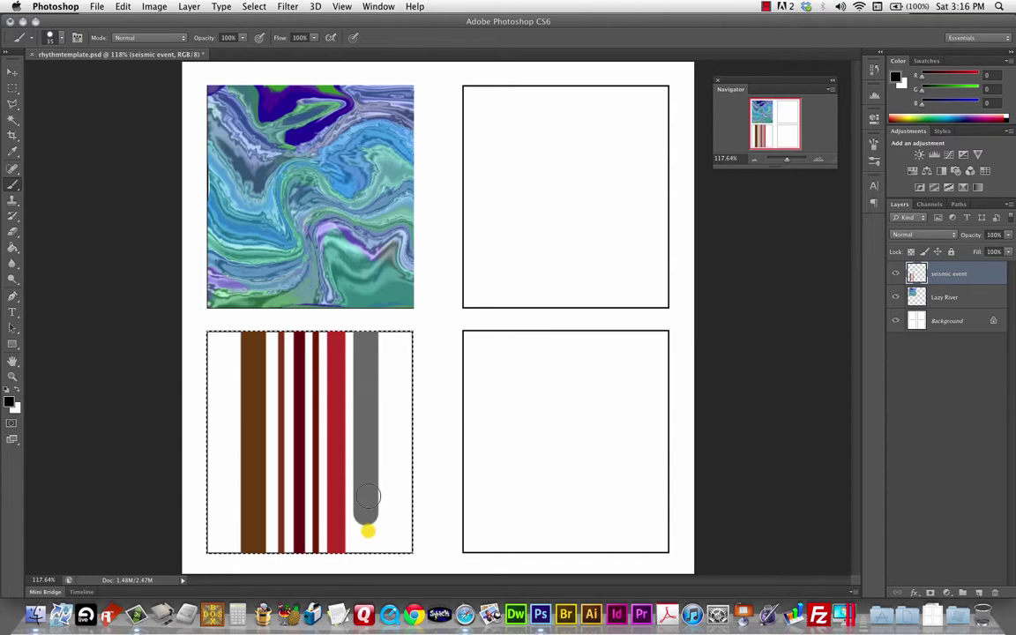
pyautogui.press('super+z')
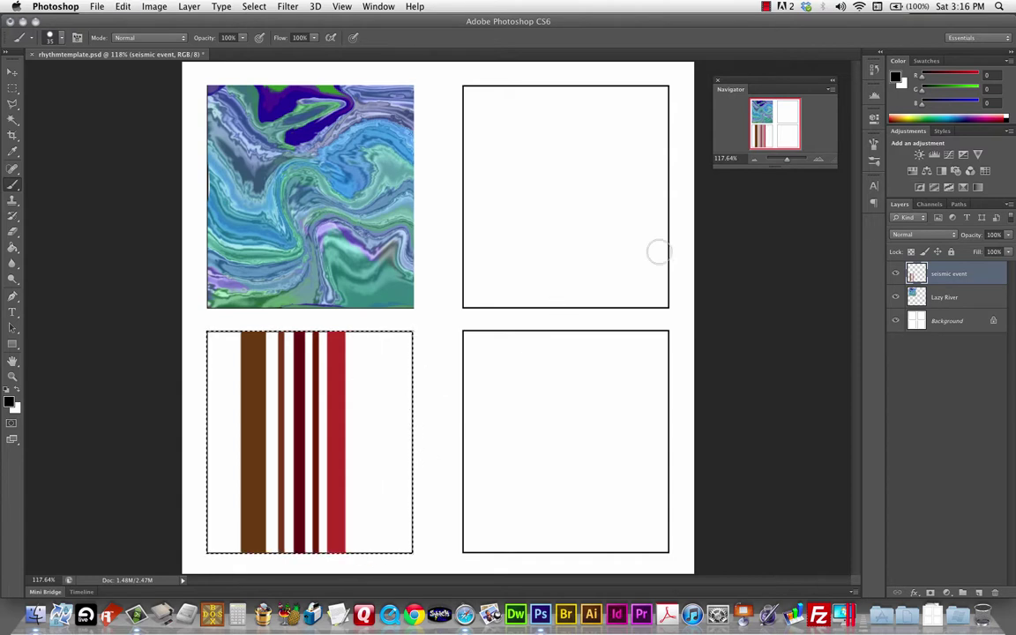
pyautogui.click(876, 146)
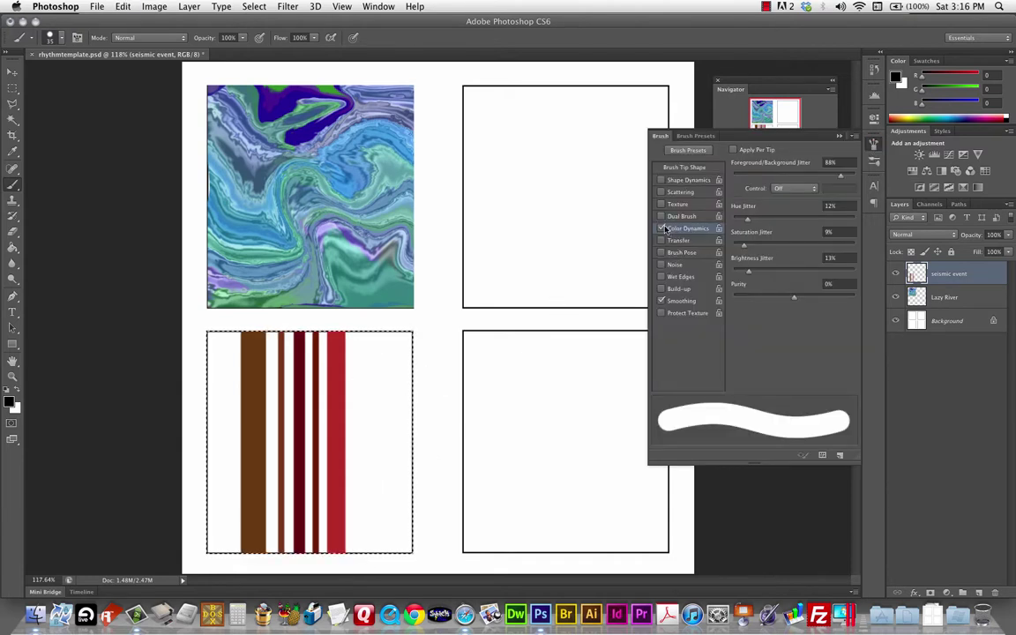
pyautogui.click(662, 228)
pyautogui.click(843, 136)
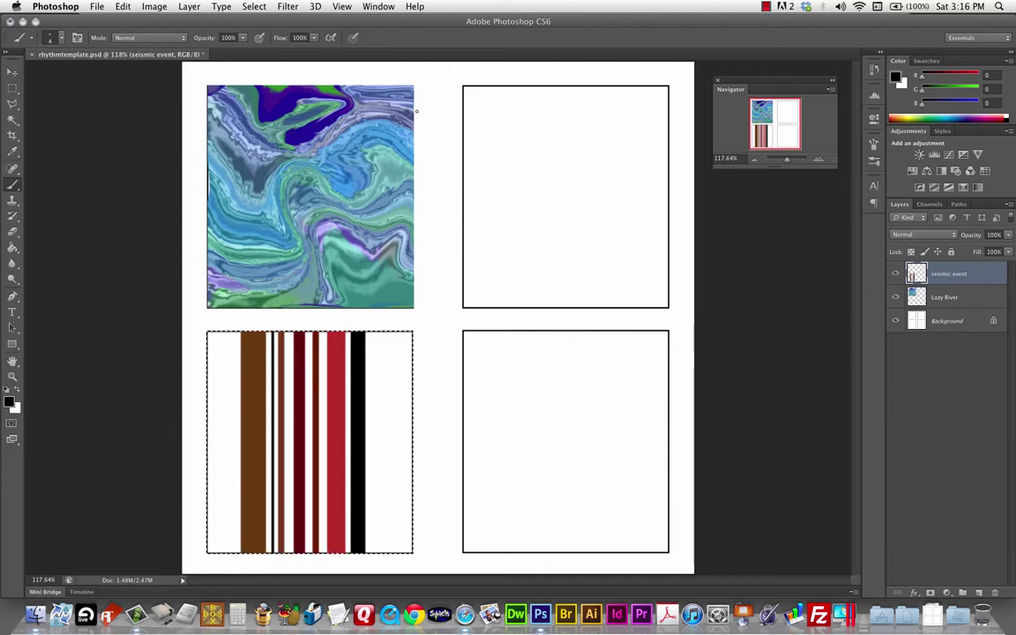
# Open Liquify with a smaller Forward Warp brush and push the top stripes rightward.
pyautogui.click(290, 7)
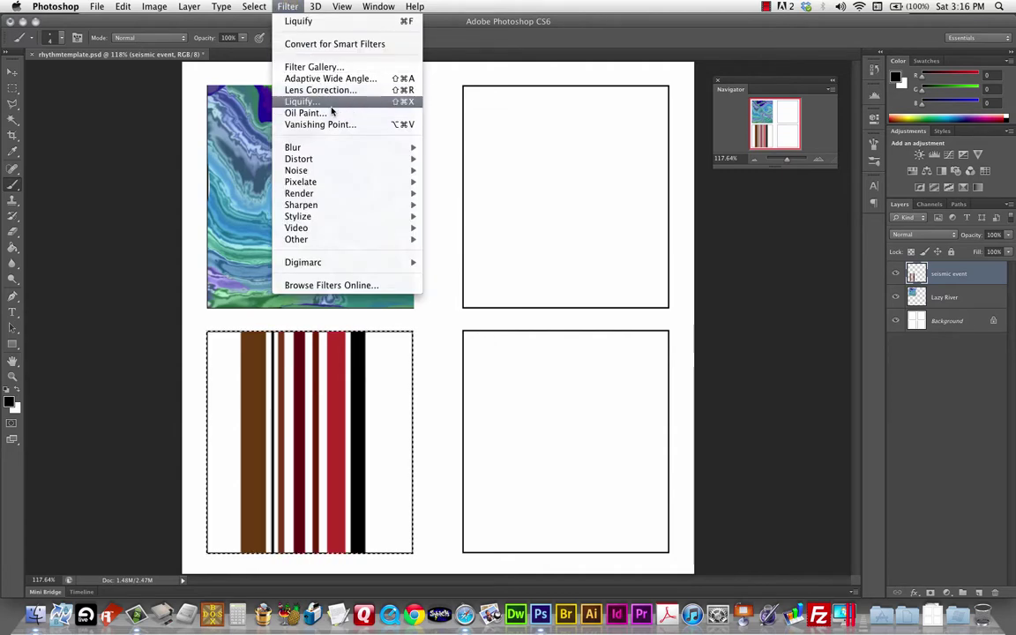
pyautogui.click(302, 102)
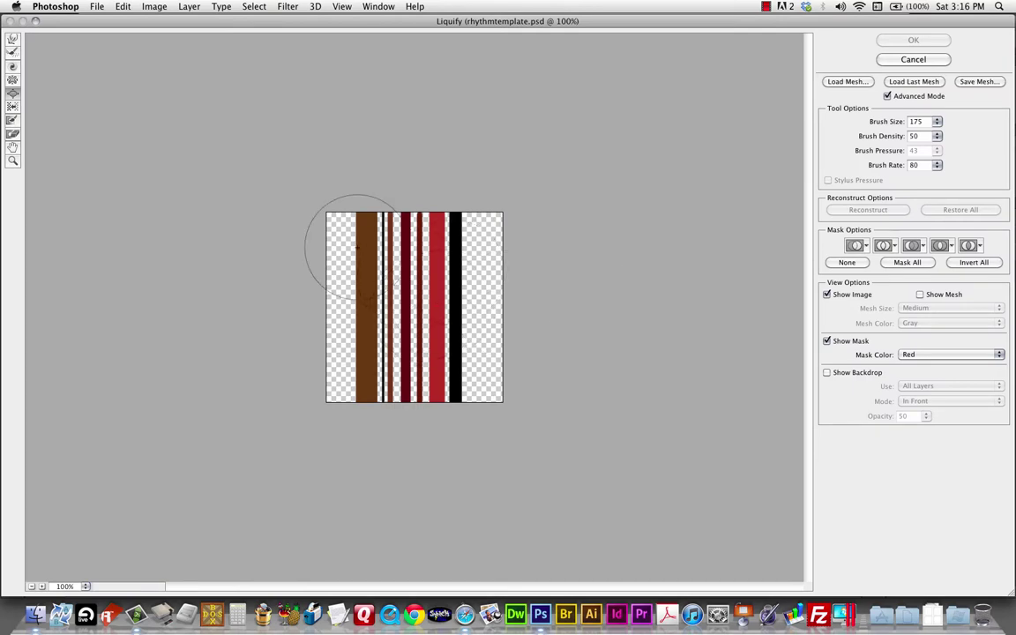
pyautogui.click(13, 40)
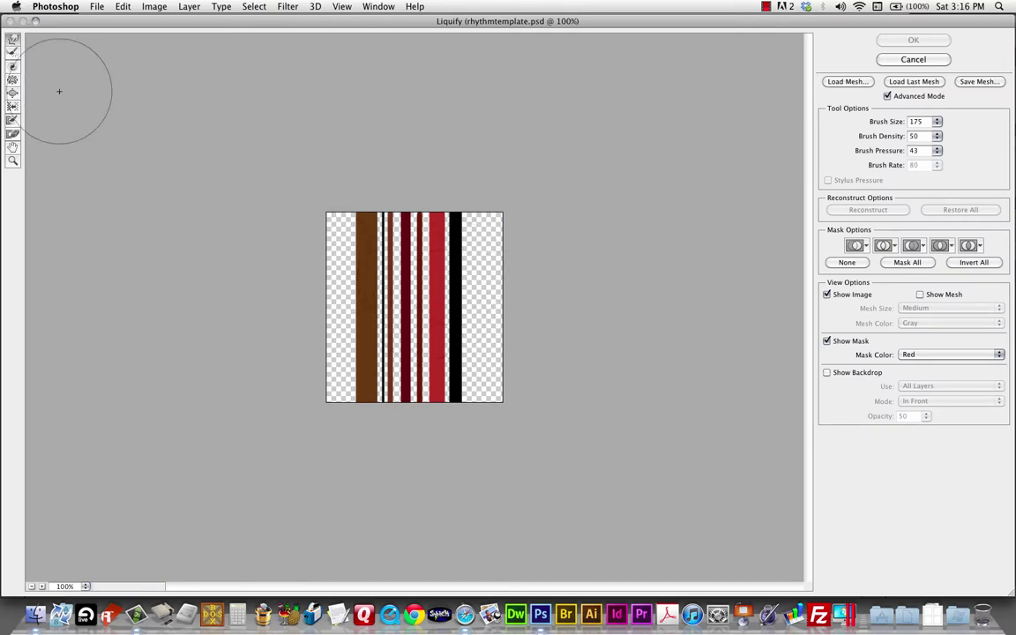
pyautogui.press('[')
pyautogui.press('[')
pyautogui.press('[')
pyautogui.press('[')
pyautogui.press('[')
pyautogui.press('[')
pyautogui.moveTo(360, 235)
pyautogui.mouseDown()
pyautogui.moveTo(472, 237)
pyautogui.moveTo(467, 259)
pyautogui.moveTo(320, 261)
pyautogui.mouseUp()
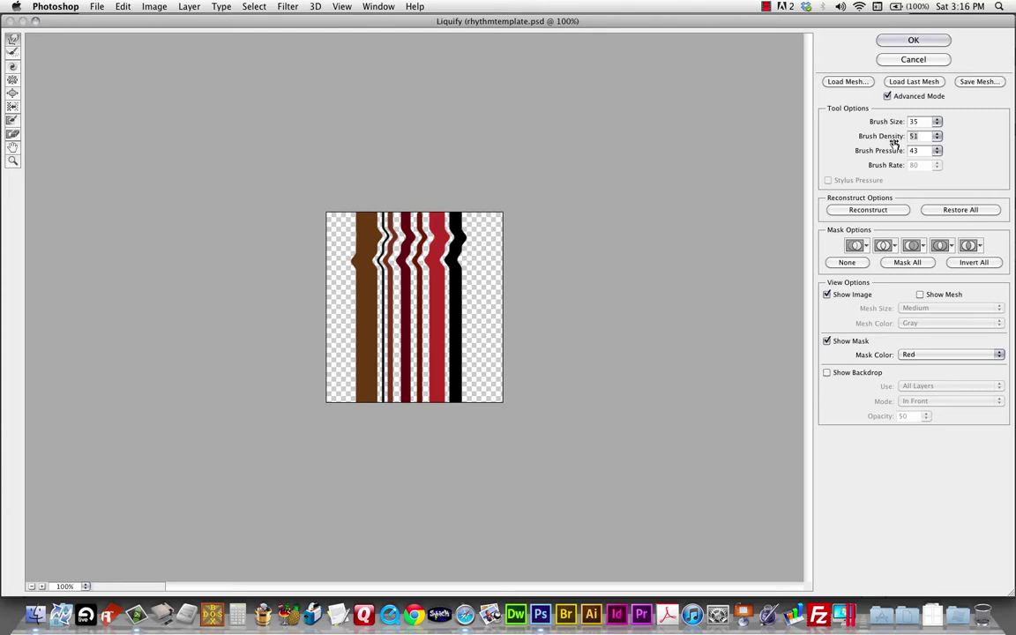
# At density 100, warp the middle and upper stripes rightward, then raise pressure to 100.
pyautogui.moveTo(891, 140)
pyautogui.mouseDown()
pyautogui.moveTo(935, 139)
pyautogui.moveTo(889, 152)
pyautogui.moveTo(898, 152)
pyautogui.mouseUp()
pyautogui.moveTo(322, 280); pyautogui.dragTo(487, 279)
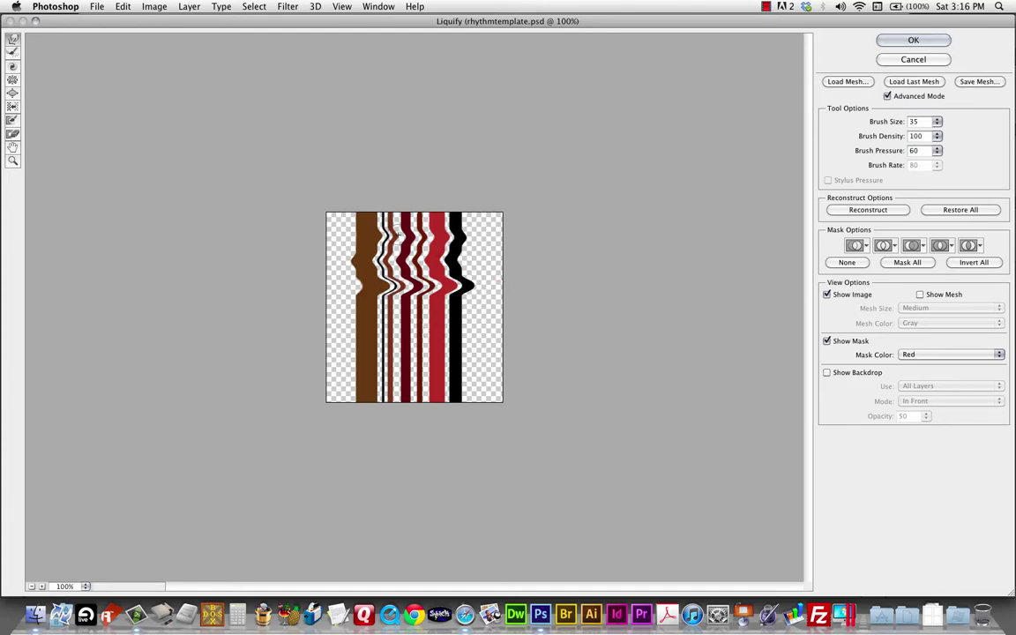
pyautogui.moveTo(373, 234); pyautogui.dragTo(503, 238)
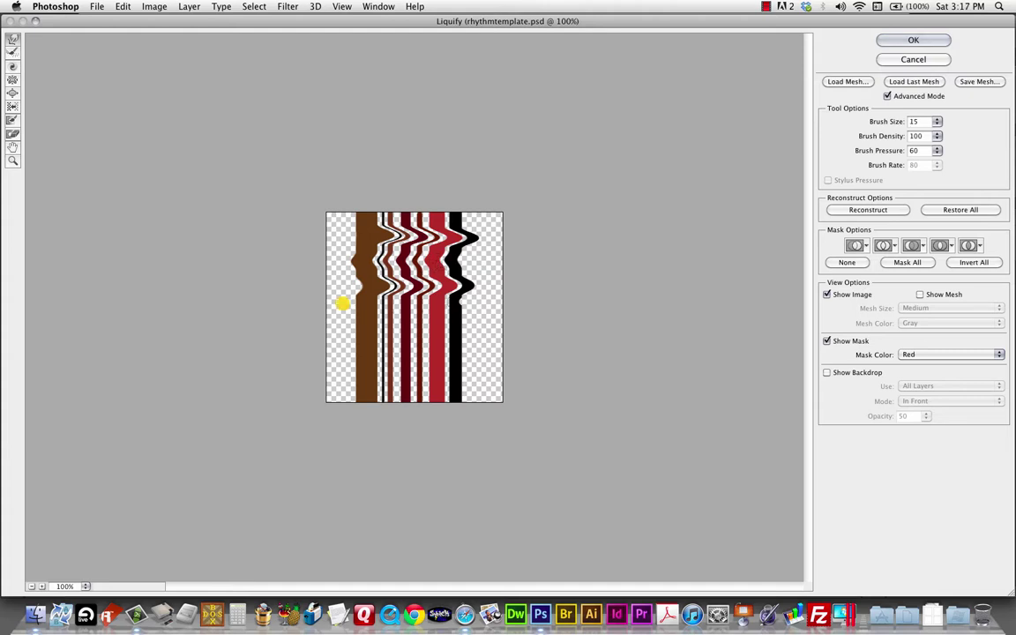
pyautogui.moveTo(335, 302)
pyautogui.mouseDown()
pyautogui.moveTo(399, 316)
pyautogui.moveTo(499, 315)
pyautogui.mouseUp()
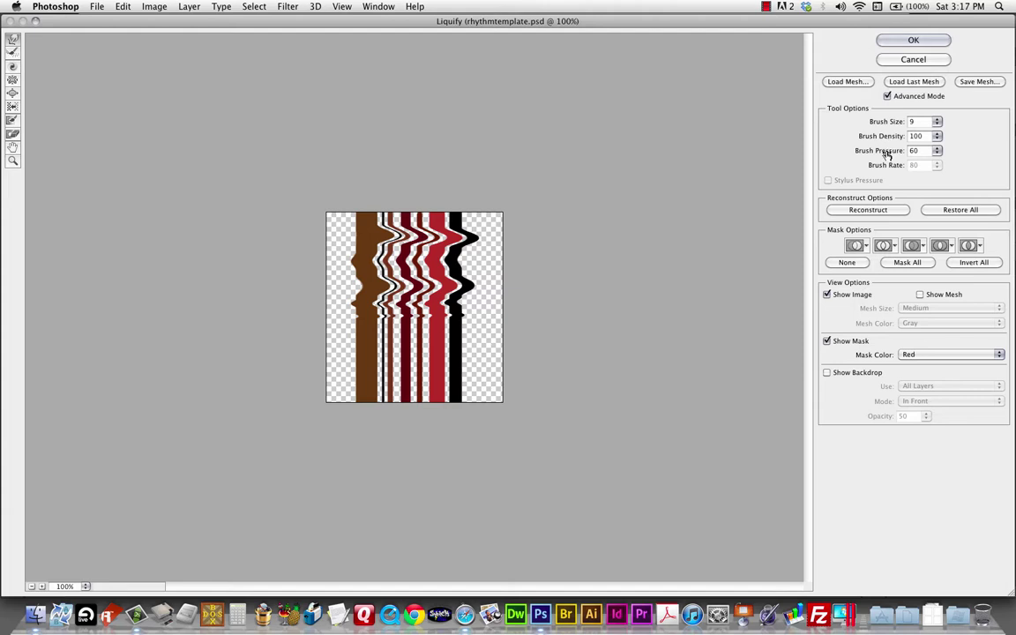
pyautogui.moveTo(829, 150); pyautogui.dragTo(865, 150)
# Smear the lower, bottom and upper stripes alternately right and left with a smaller brush.
pyautogui.moveTo(352, 335); pyautogui.dragTo(495, 336)
pyautogui.press('[')
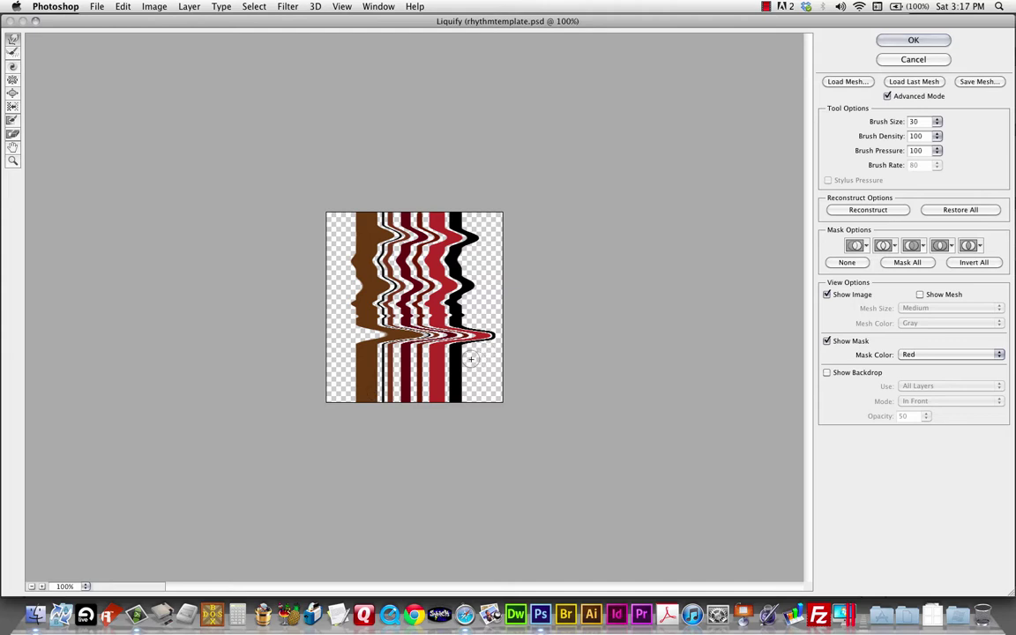
pyautogui.moveTo(468, 360)
pyautogui.mouseDown()
pyautogui.moveTo(297, 358)
pyautogui.moveTo(323, 361)
pyautogui.mouseUp()
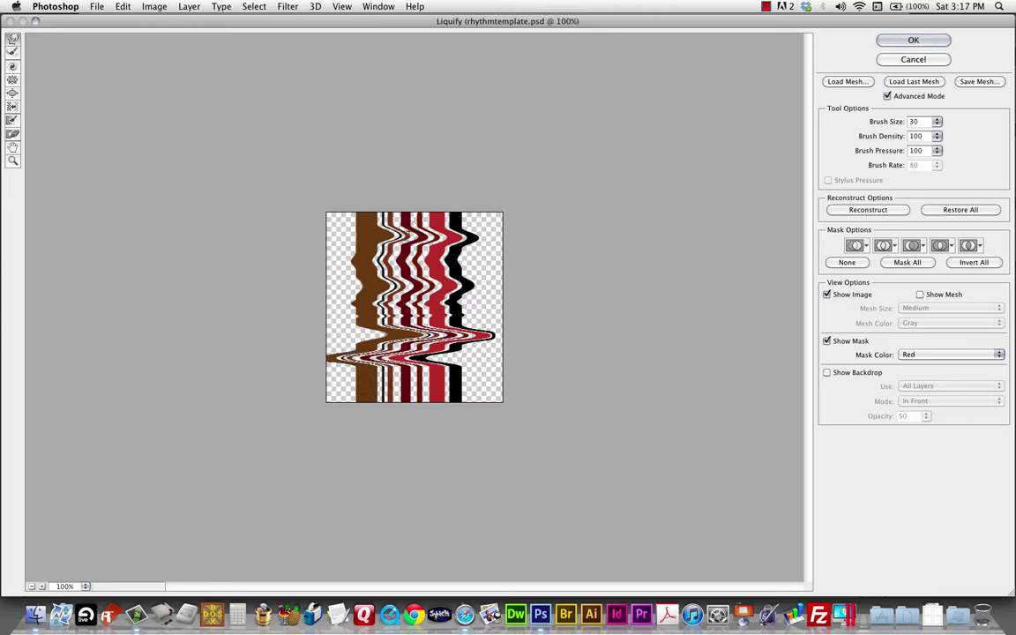
pyautogui.moveTo(351, 237); pyautogui.dragTo(494, 238)
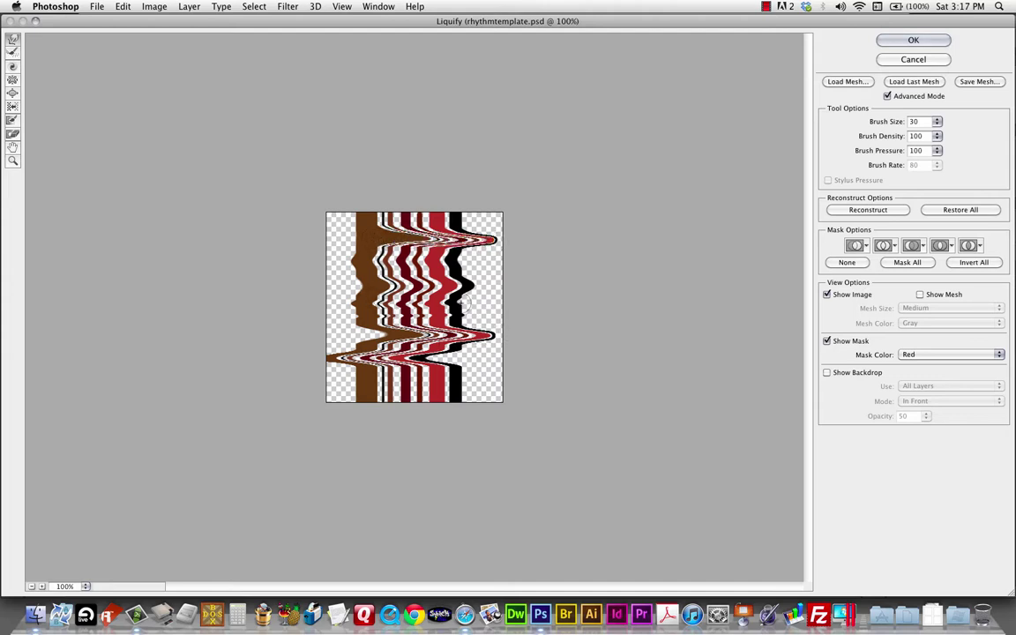
pyautogui.moveTo(461, 303); pyautogui.dragTo(318, 298)
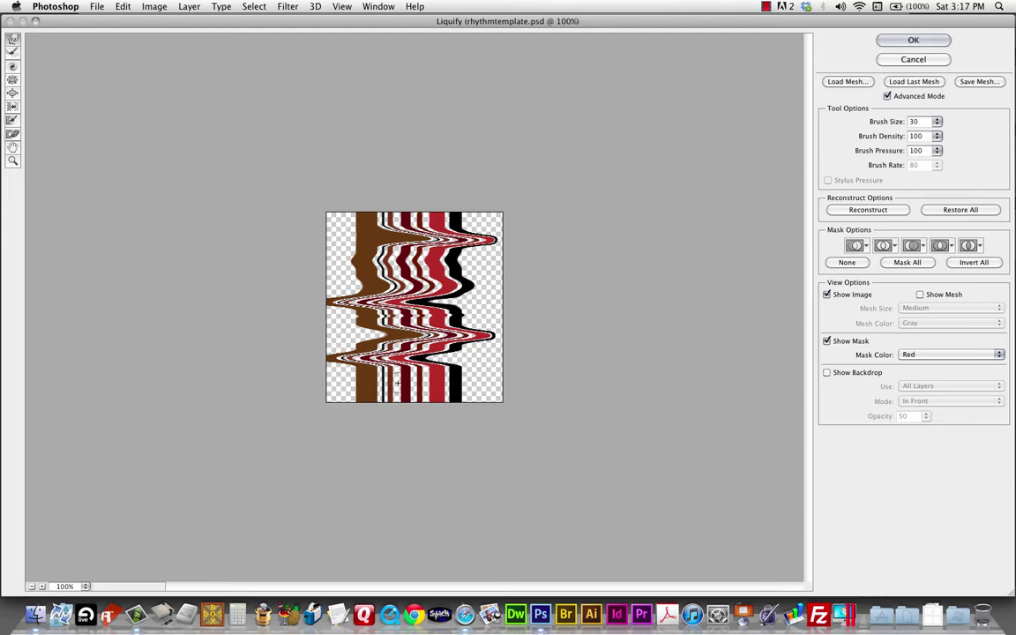
# Push the bottom bands and top edge into waves and apply the Liquify warp.
pyautogui.moveTo(320, 369); pyautogui.dragTo(484, 371)
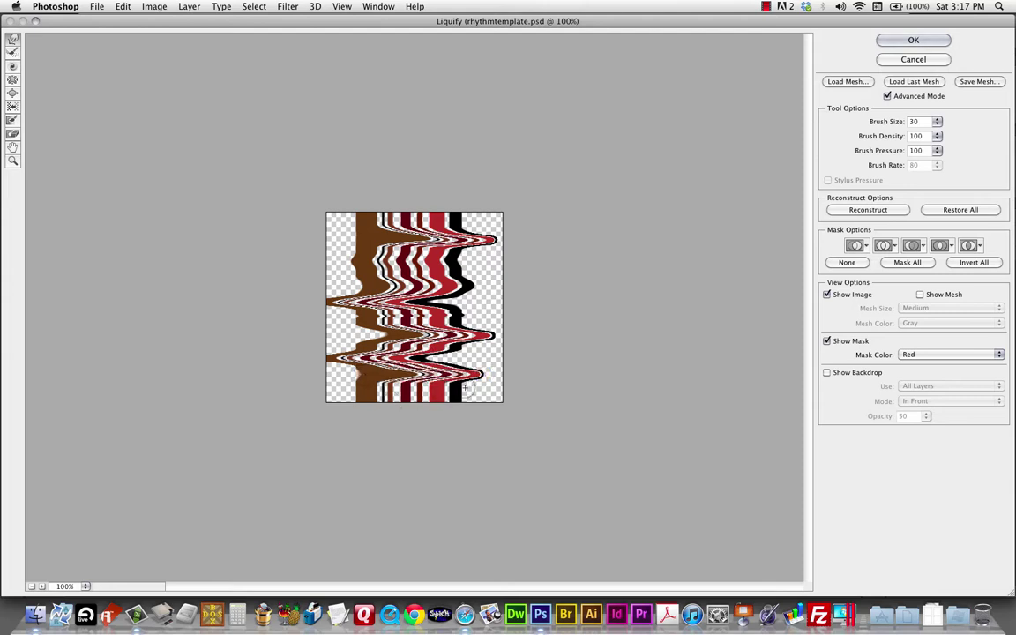
pyautogui.moveTo(336, 390); pyautogui.dragTo(519, 392)
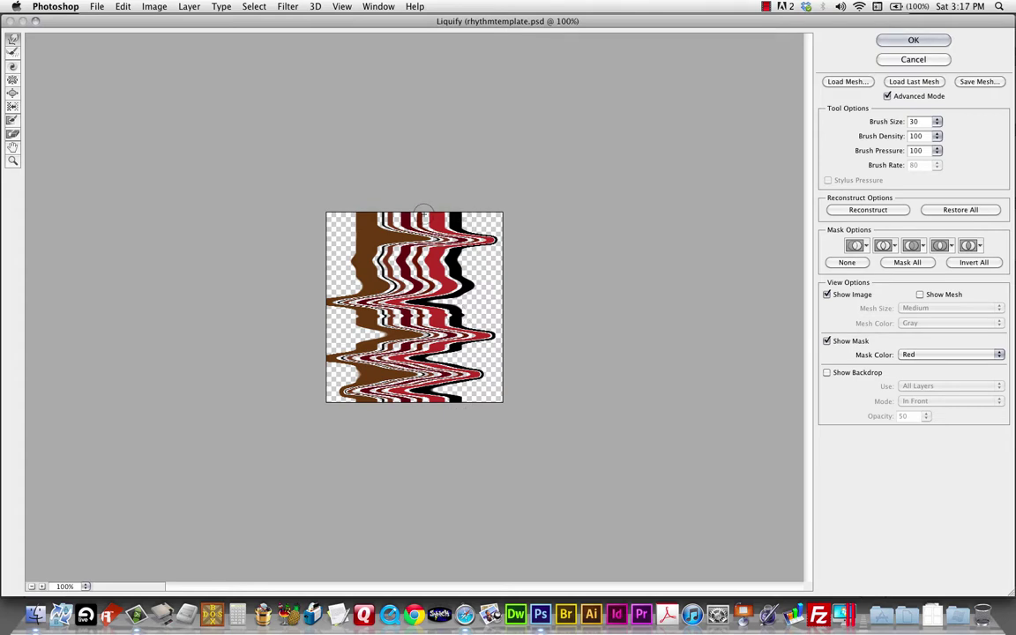
pyautogui.moveTo(459, 218); pyautogui.dragTo(314, 221)
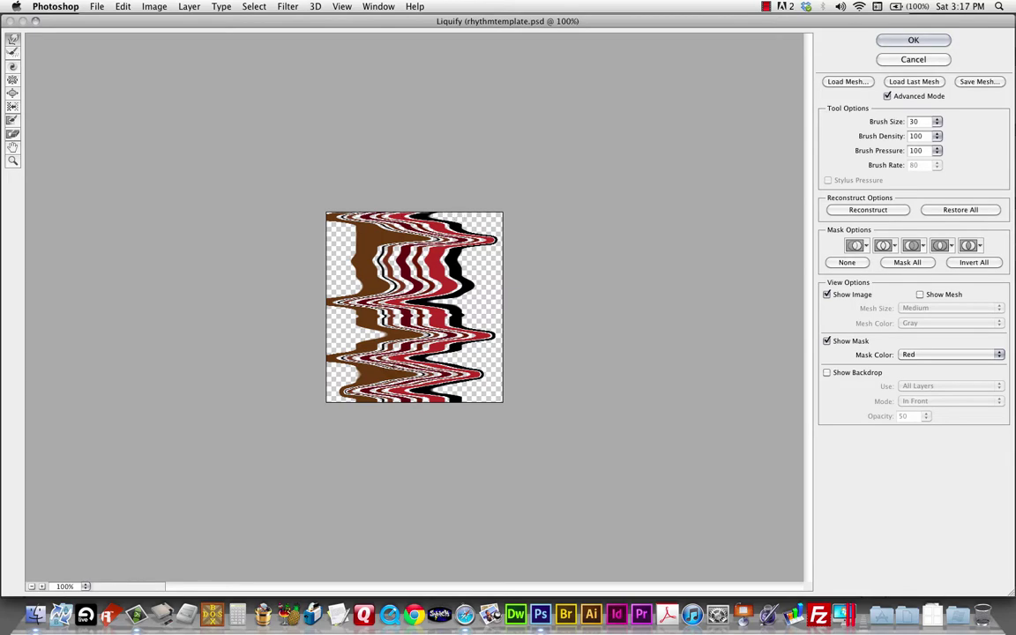
pyautogui.click(914, 40)
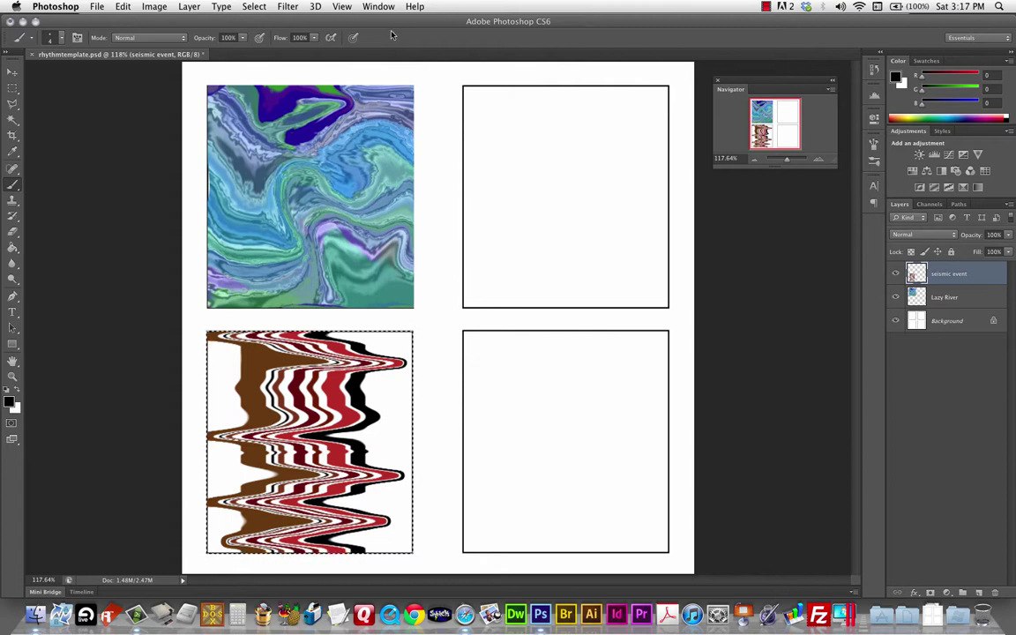
pyautogui.click(289, 7)
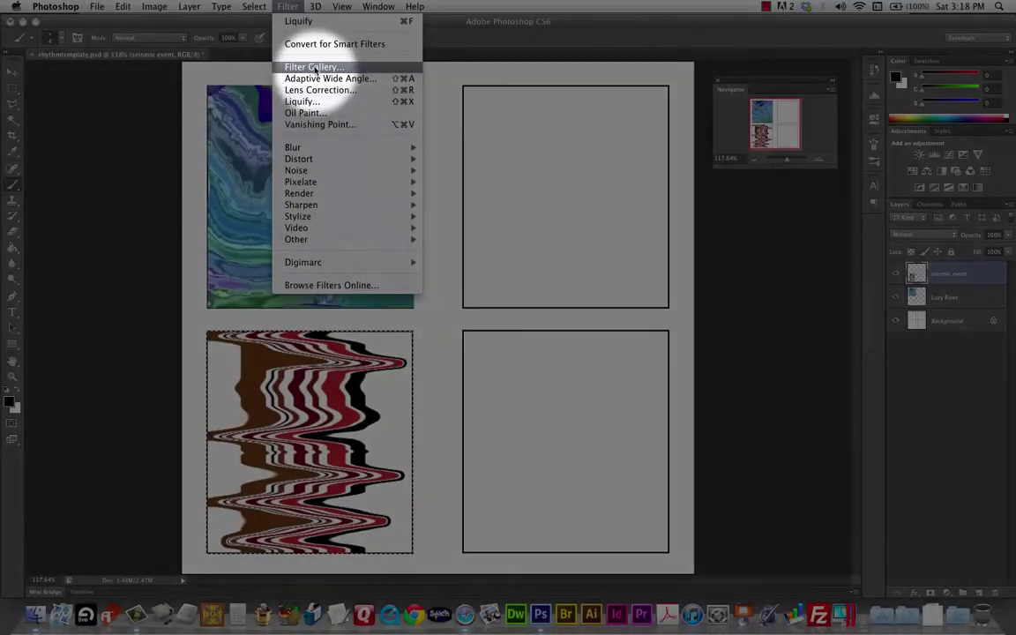
# Open the Filter Gallery, expand Sketch, and try Graphic Pen with shorter strokes.
pyautogui.click(304, 68)
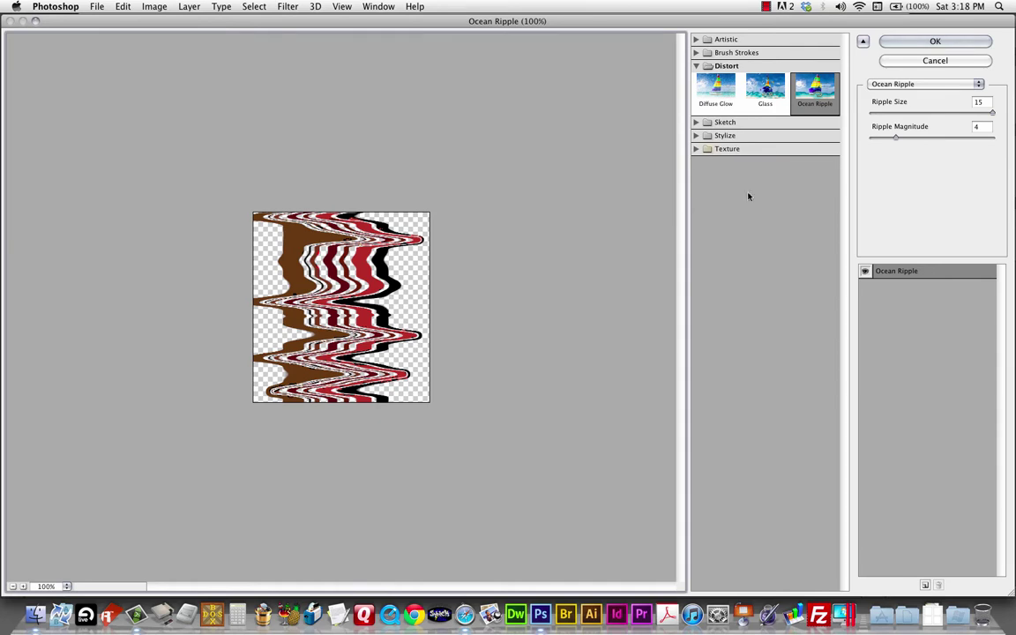
pyautogui.click(696, 66)
pyautogui.click(697, 53)
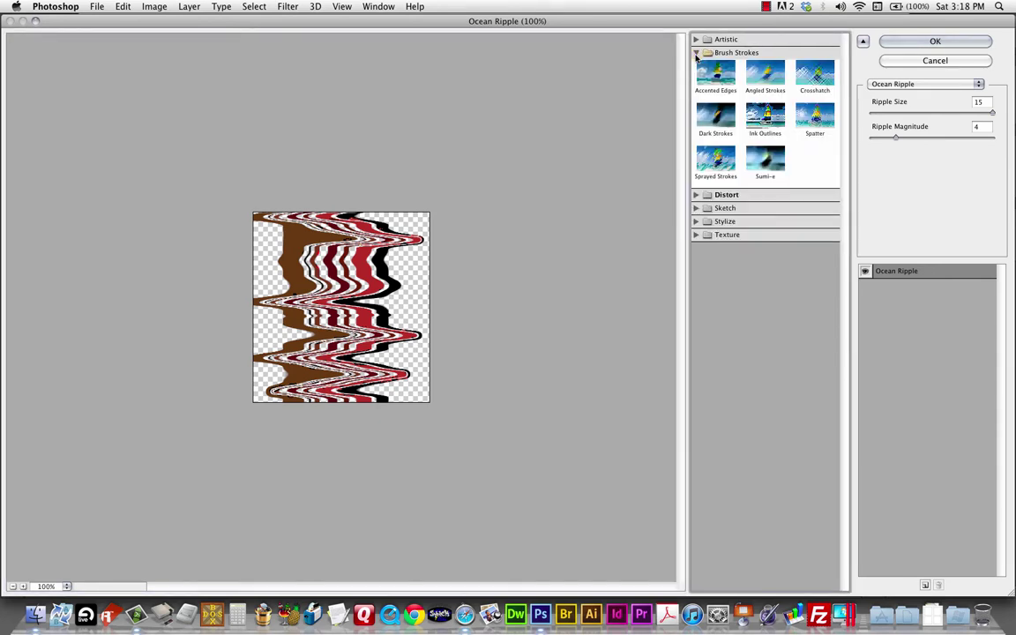
pyautogui.click(696, 53)
pyautogui.click(697, 79)
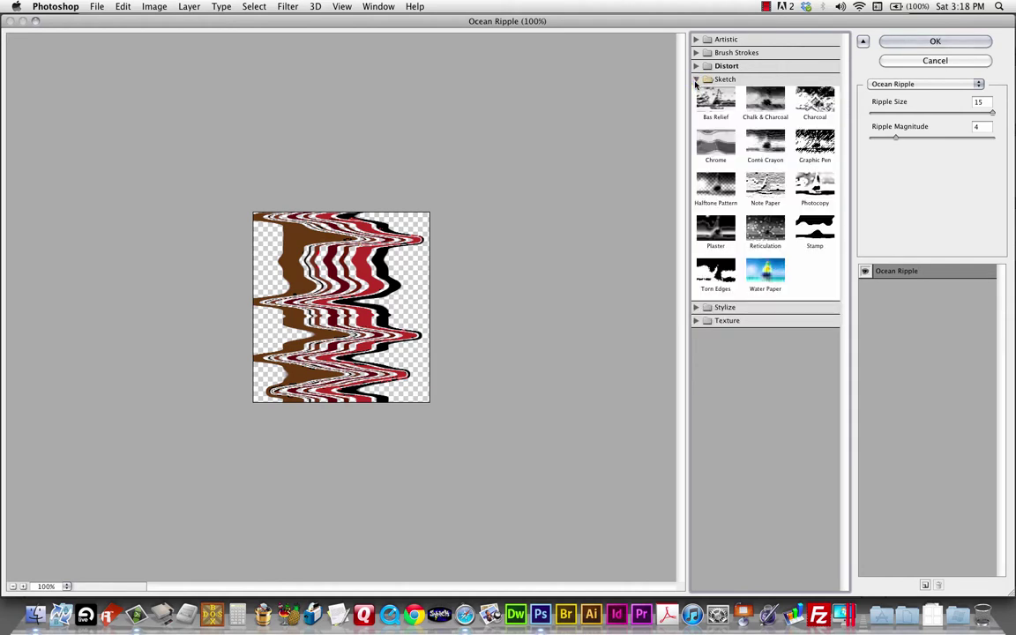
pyautogui.click(814, 144)
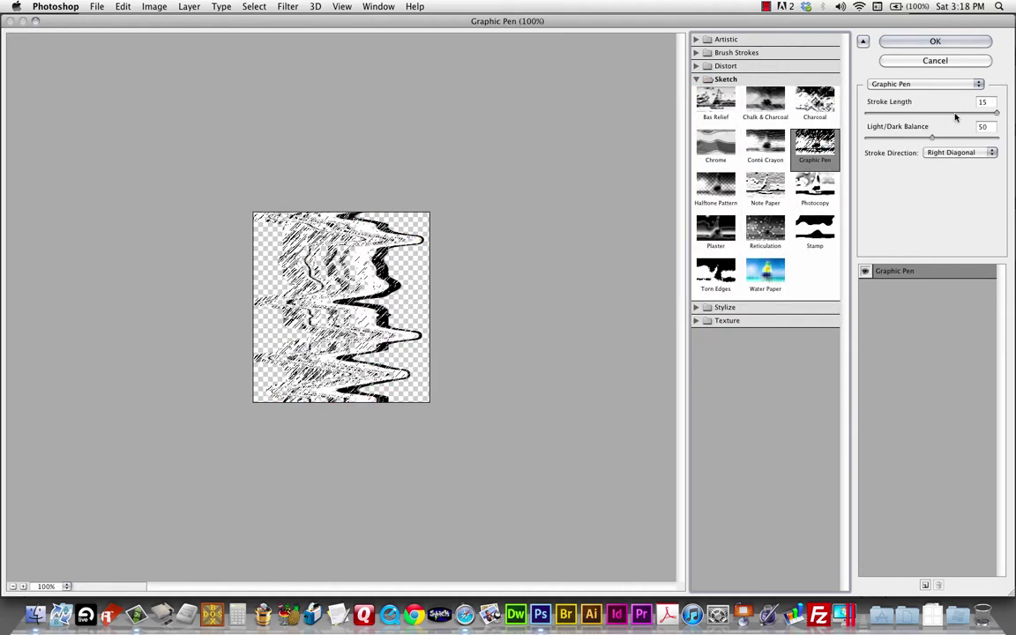
pyautogui.moveTo(995, 113)
pyautogui.mouseDown()
pyautogui.moveTo(873, 140)
pyautogui.moveTo(954, 143)
pyautogui.mouseUp()
# Settle on Torn Edges with Image Balance 13, Smoothness 5, Contrast 8 and apply it.
pyautogui.click(733, 183)
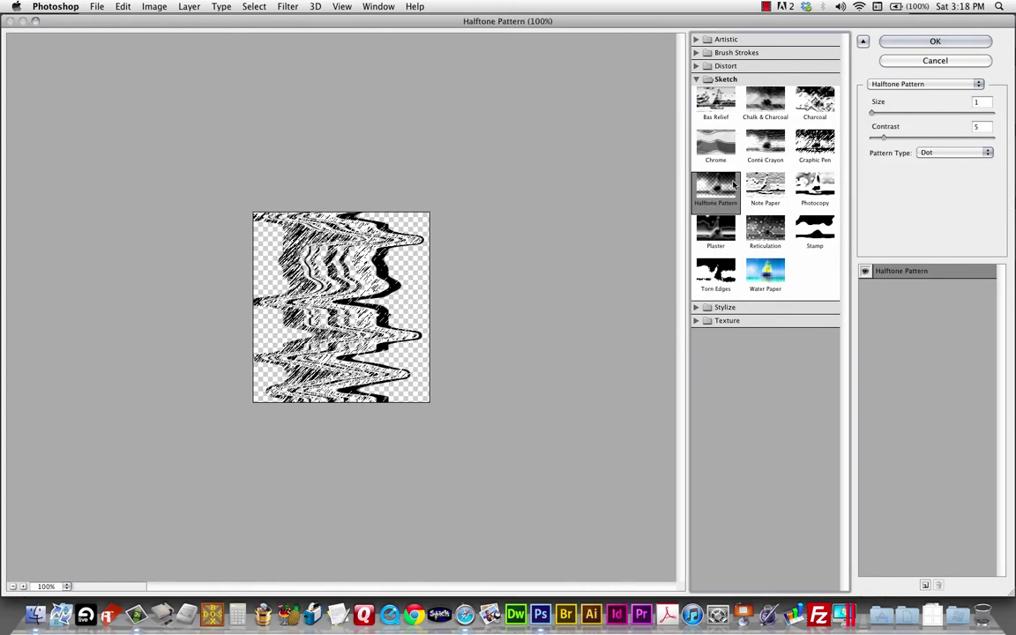
pyautogui.click(716, 229)
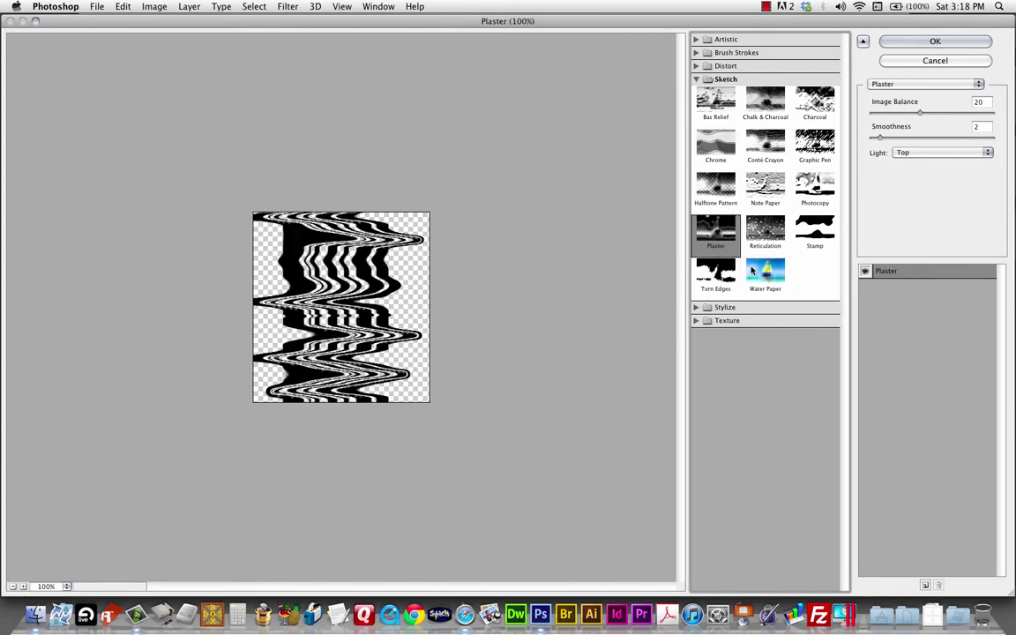
pyautogui.click(731, 279)
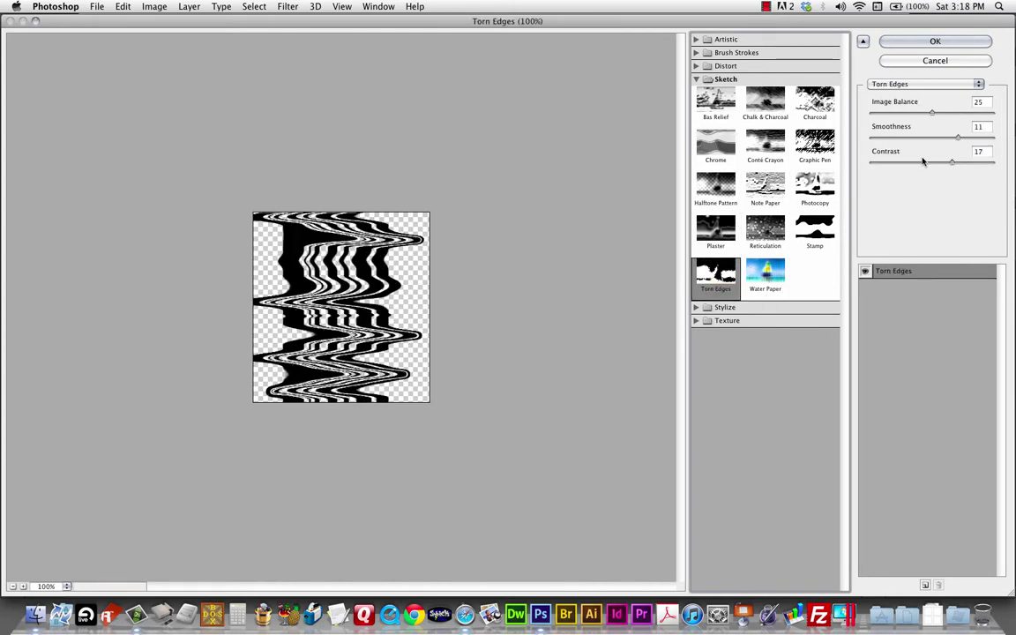
pyautogui.moveTo(931, 113); pyautogui.dragTo(900, 115)
pyautogui.moveTo(956, 138); pyautogui.dragTo(906, 138)
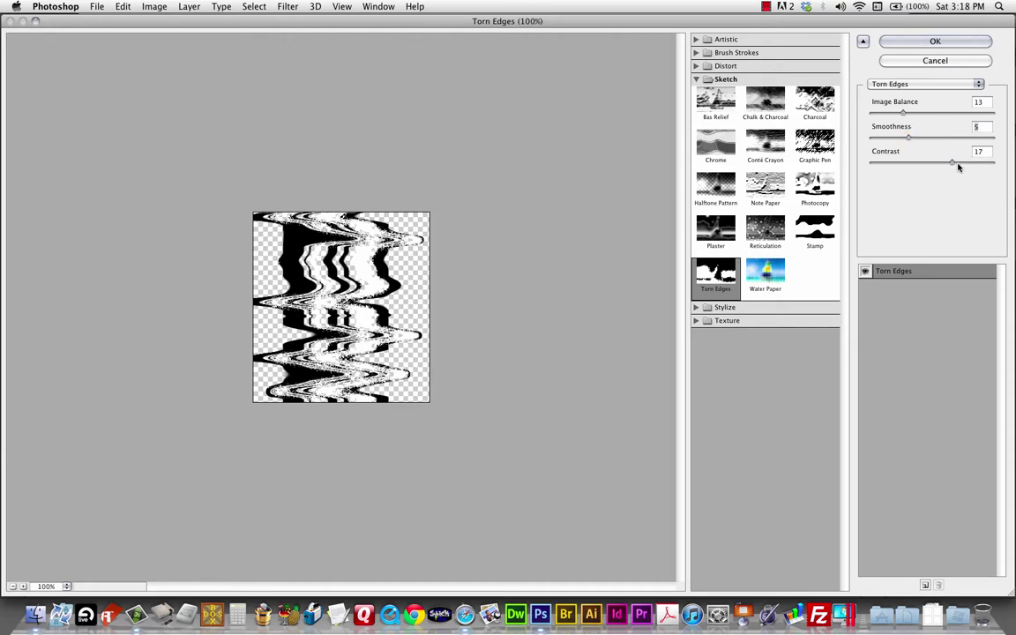
pyautogui.moveTo(954, 164); pyautogui.dragTo(911, 163)
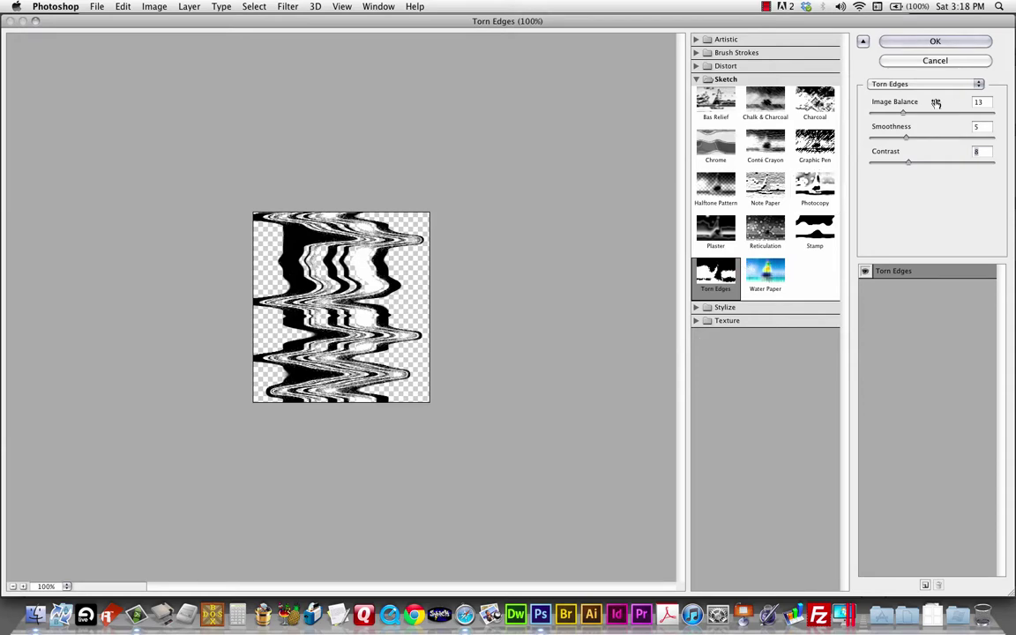
pyautogui.click(934, 41)
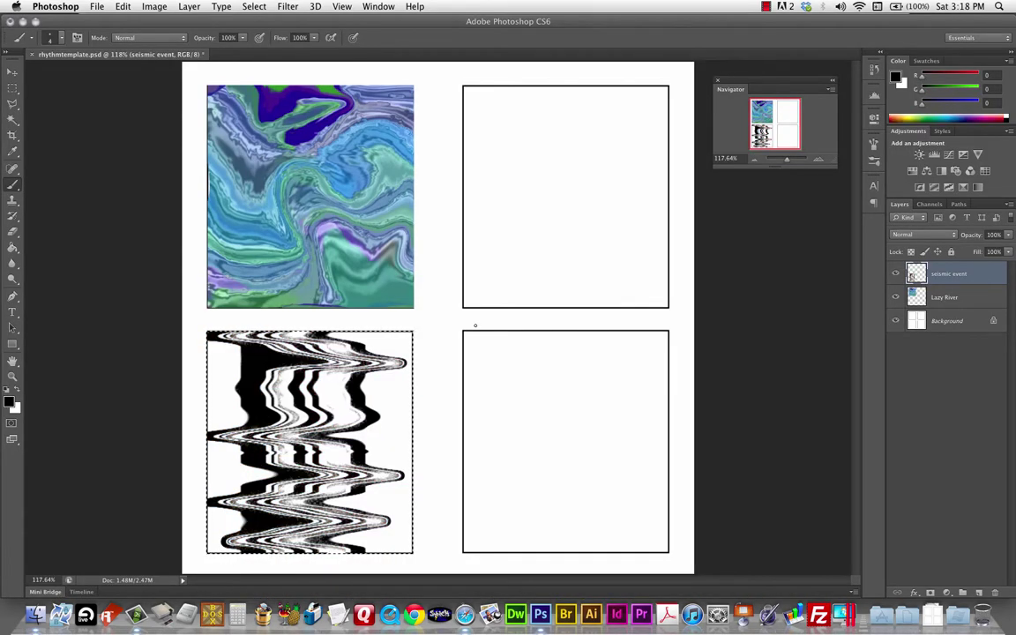
pyautogui.click(287, 7)
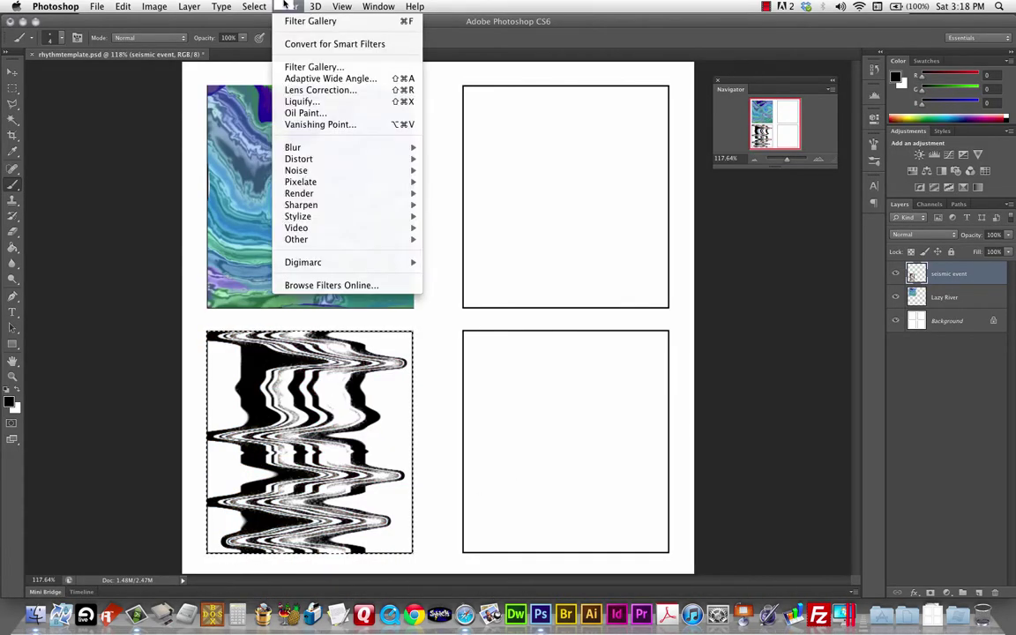
pyautogui.click(333, 78)
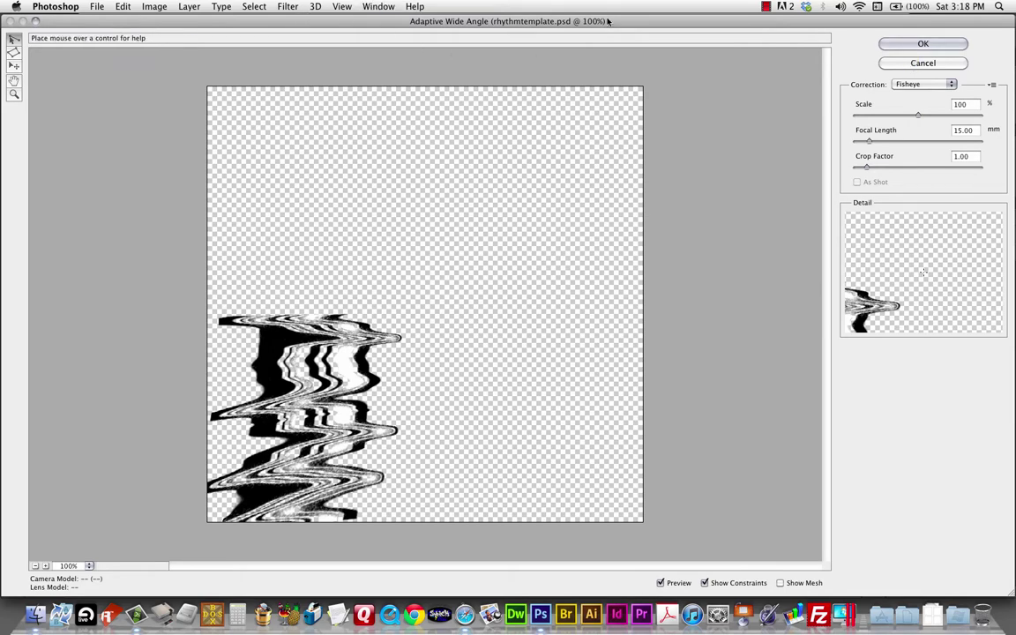
pyautogui.click(923, 63)
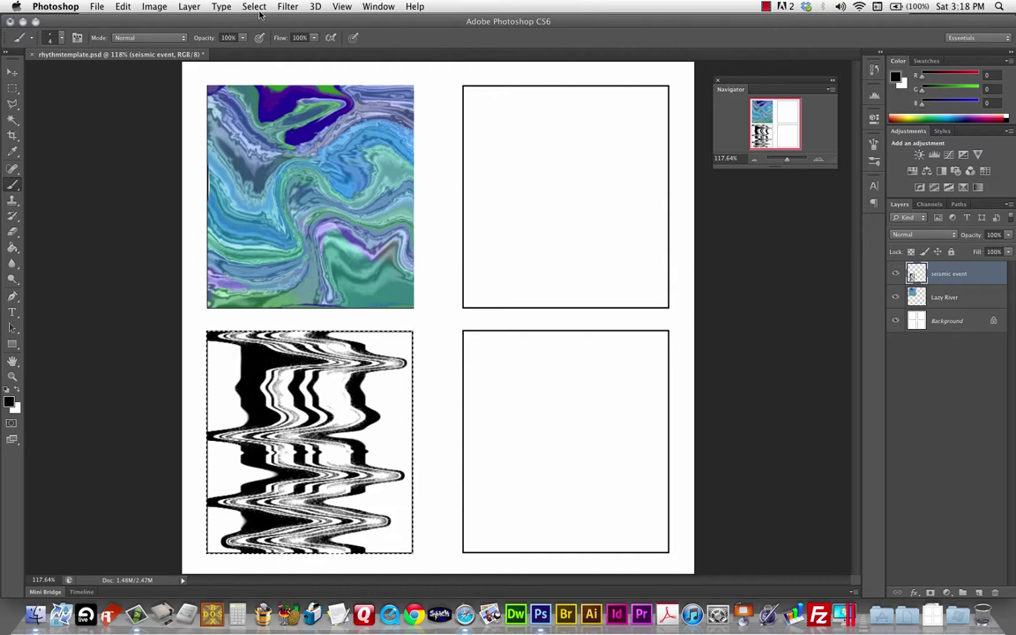
pyautogui.click(287, 6)
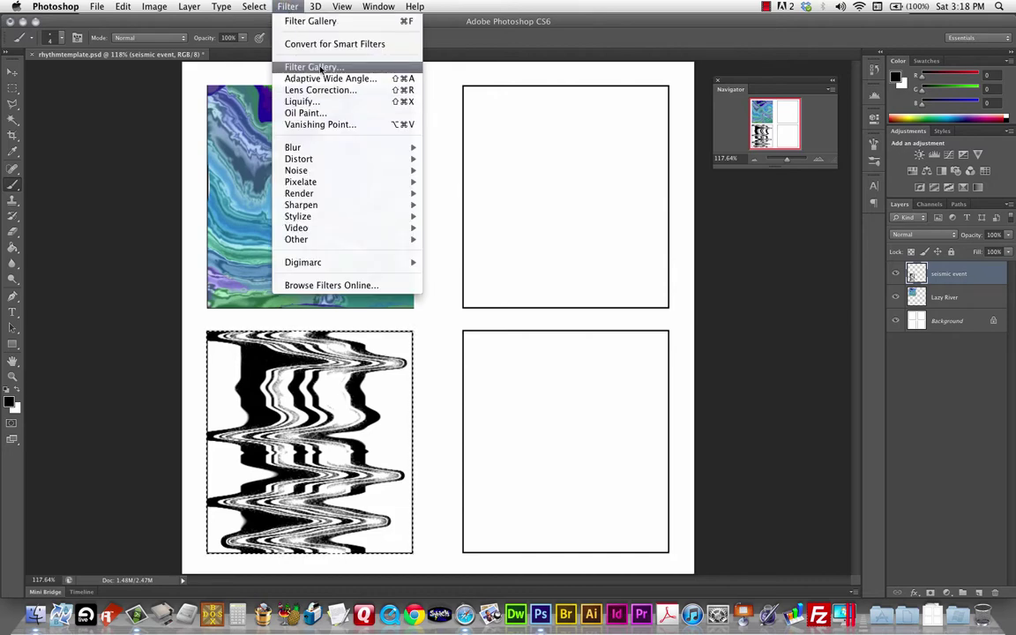
pyautogui.click(292, 66)
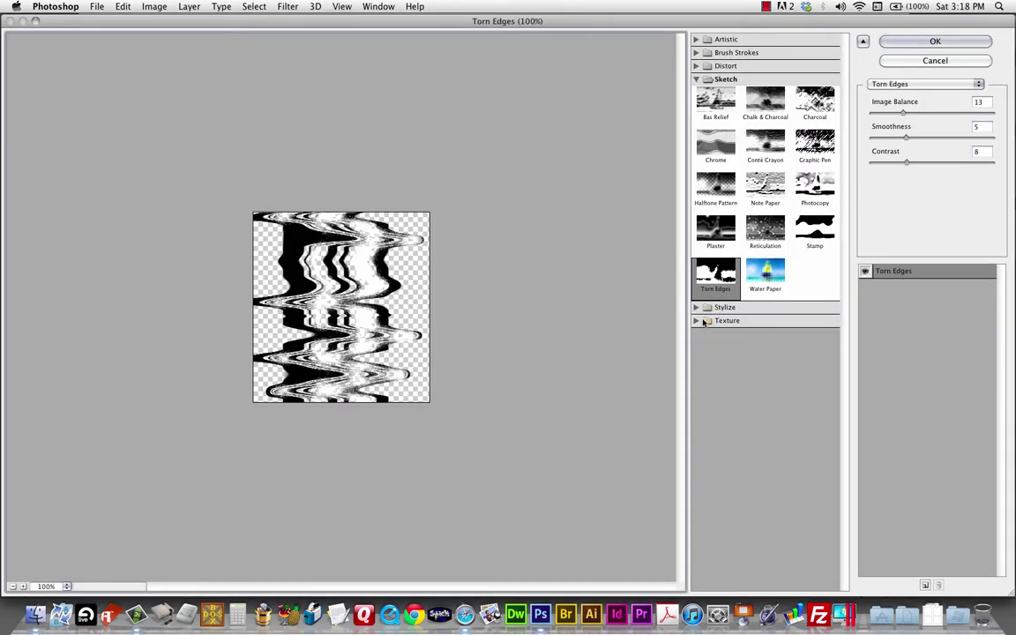
pyautogui.click(696, 79)
pyautogui.click(696, 93)
pyautogui.click(716, 115)
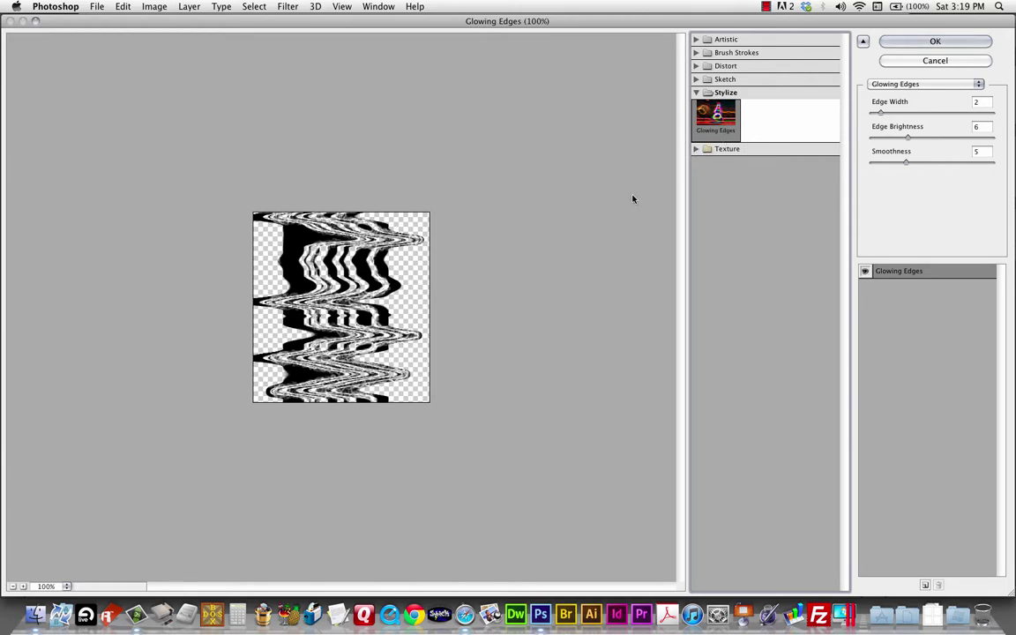
pyautogui.click(697, 69)
pyautogui.click(697, 68)
pyautogui.click(697, 69)
pyautogui.click(696, 39)
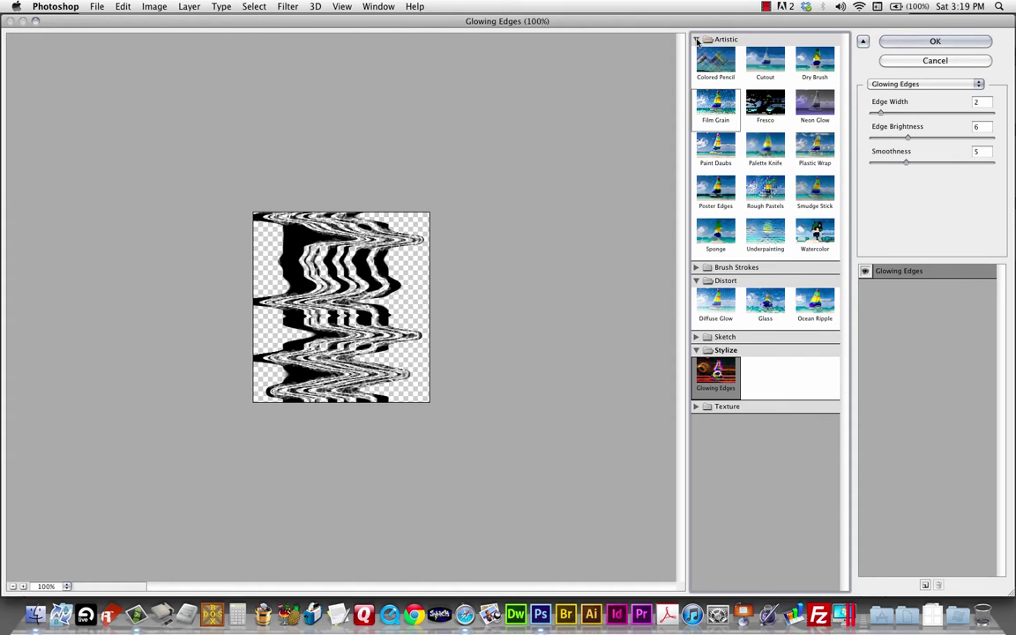
pyautogui.click(814, 104)
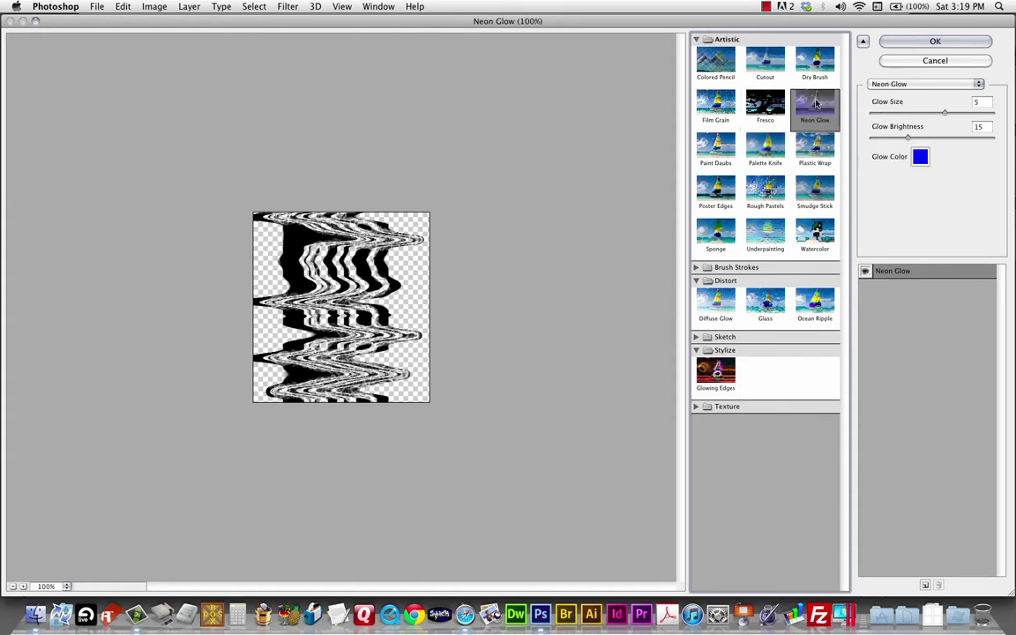
pyautogui.click(814, 146)
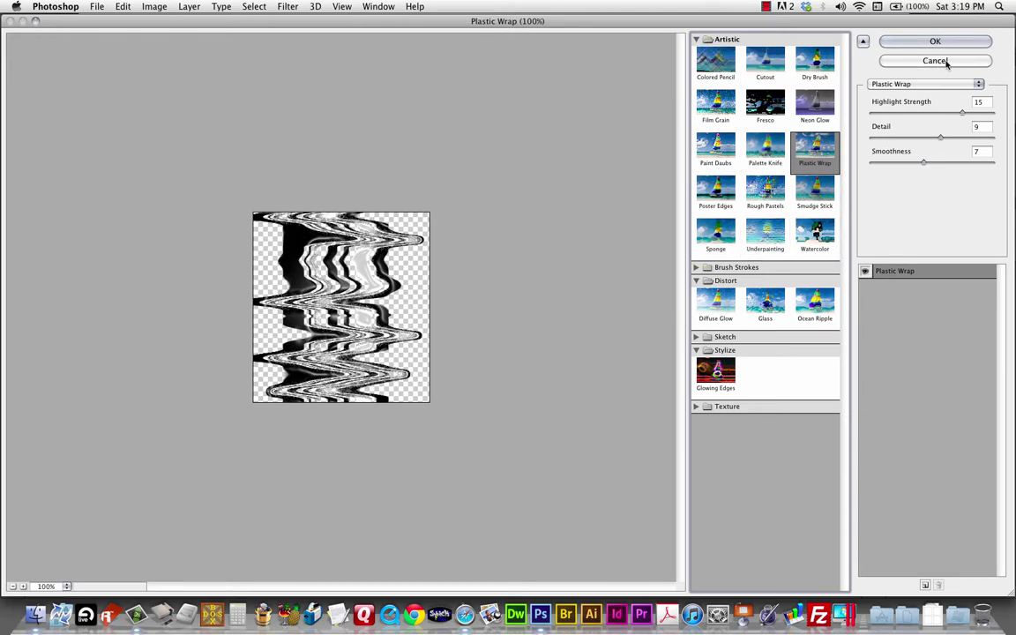
pyautogui.click(937, 60)
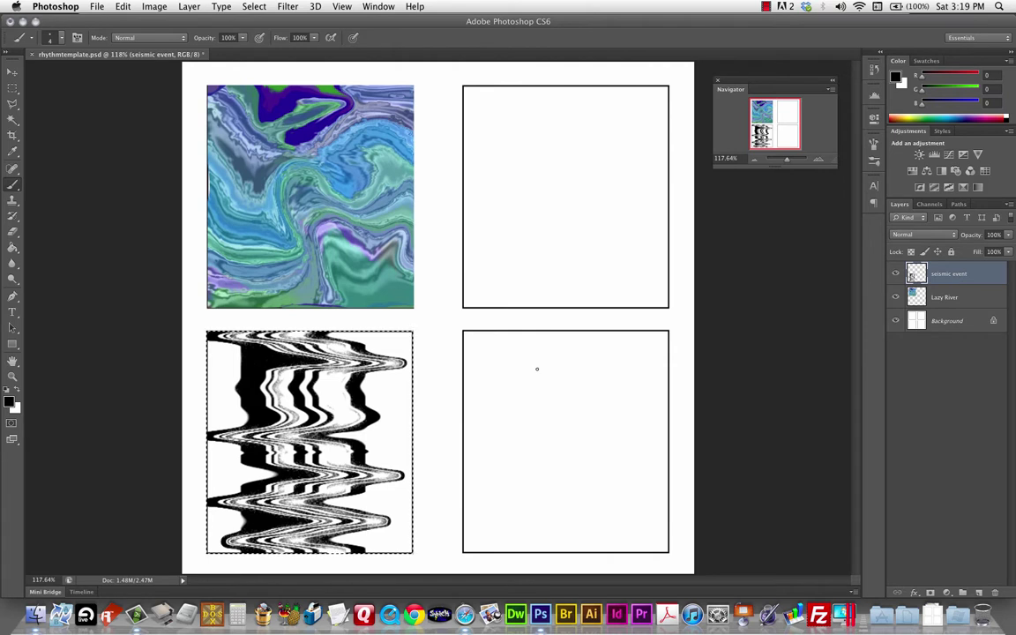
# Add a new layer named 'idling harley' and marquee-select the empty upper-right frame.
pyautogui.press('super+d')
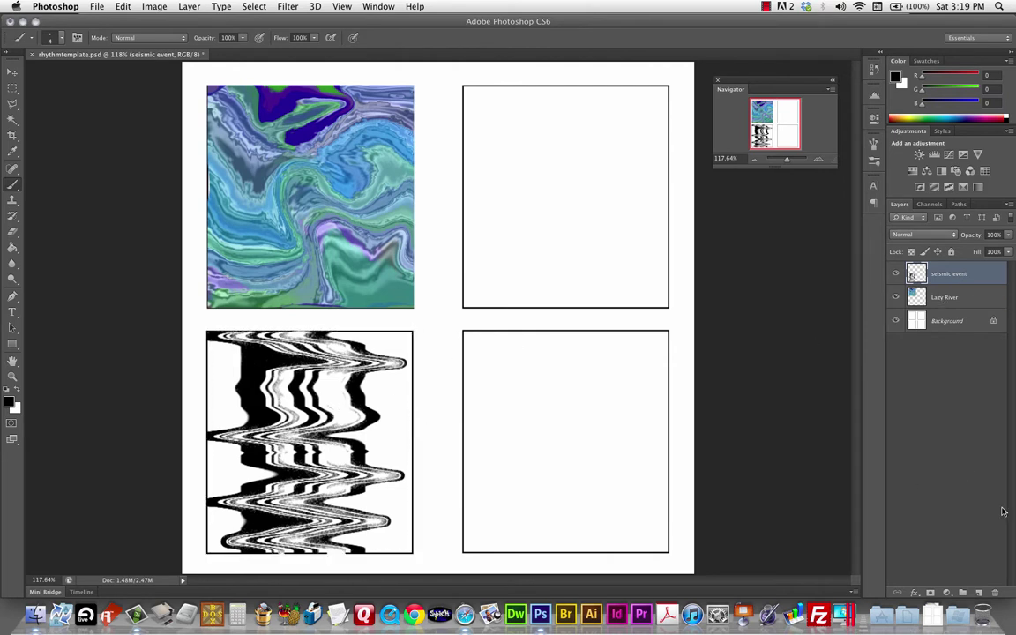
pyautogui.press('super+alt+shift+n')
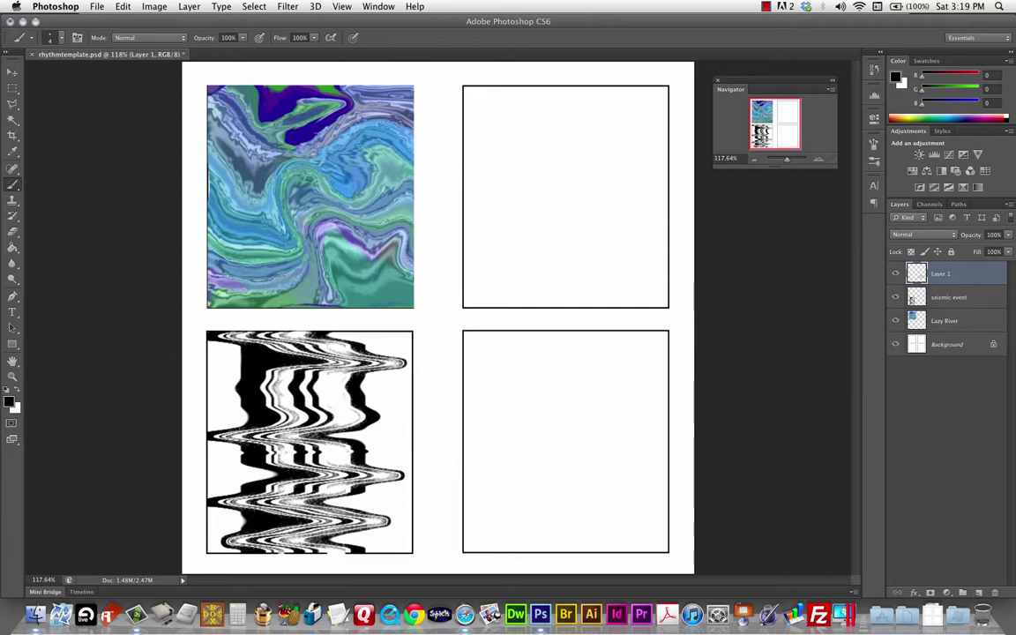
pyautogui.doubleClick(940, 275)
pyautogui.write('Ita')
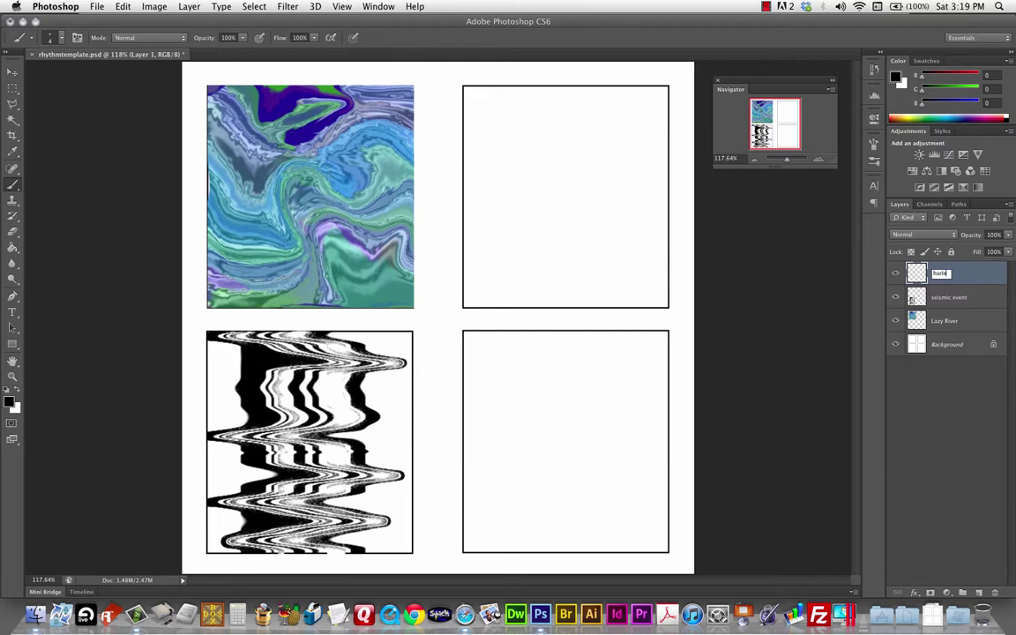
pyautogui.write('ling harley')
pyautogui.press('Return')
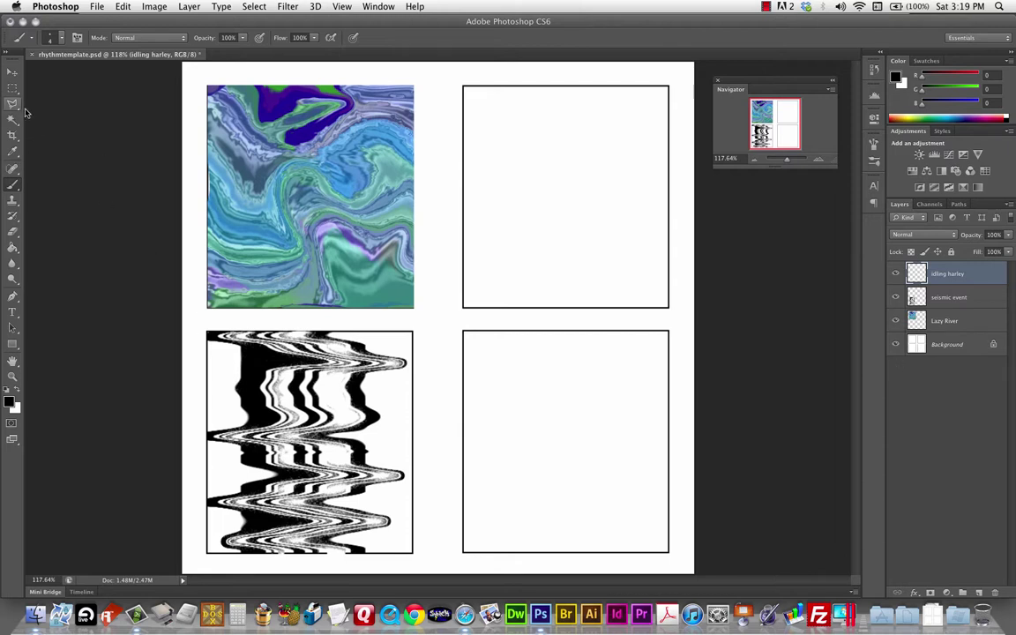
pyautogui.press('m')
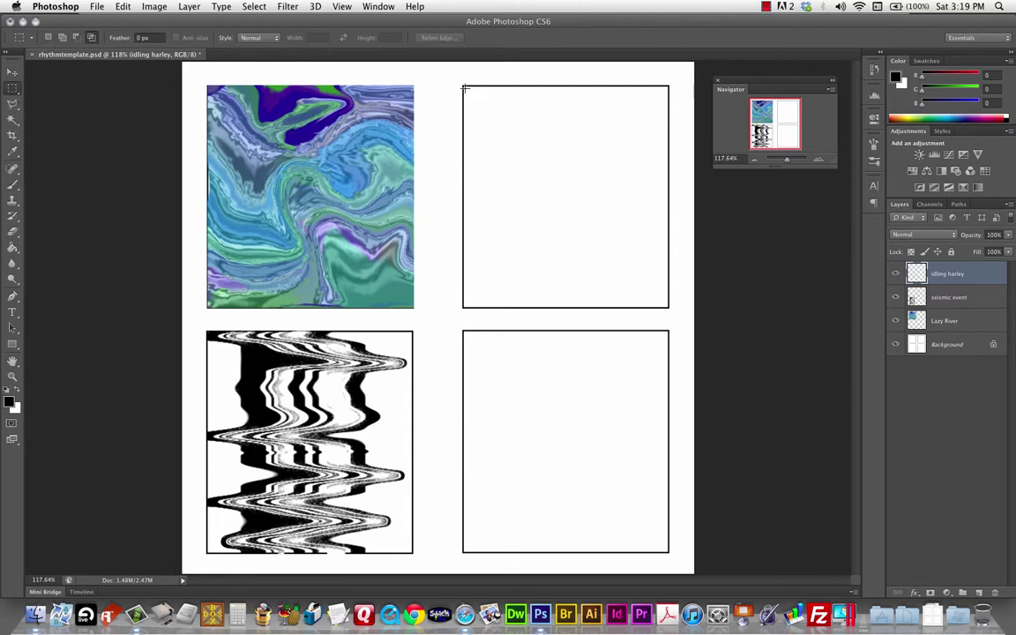
pyautogui.moveTo(499, 129); pyautogui.dragTo(668, 307)
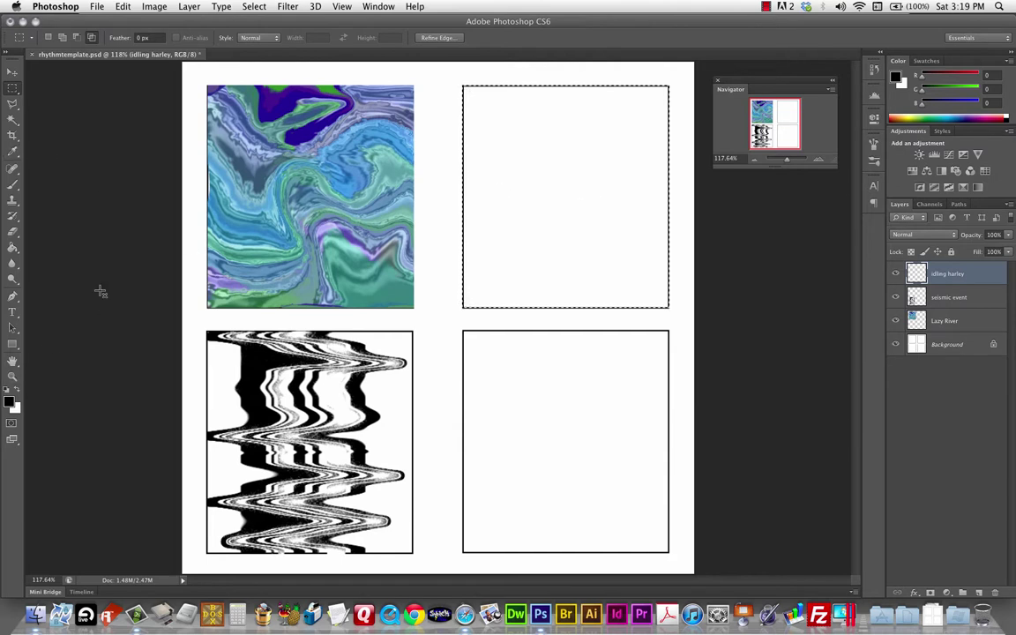
# Switch to the Brush tool with a scattered tip chosen from Brush Presets.
pyautogui.click(12, 184)
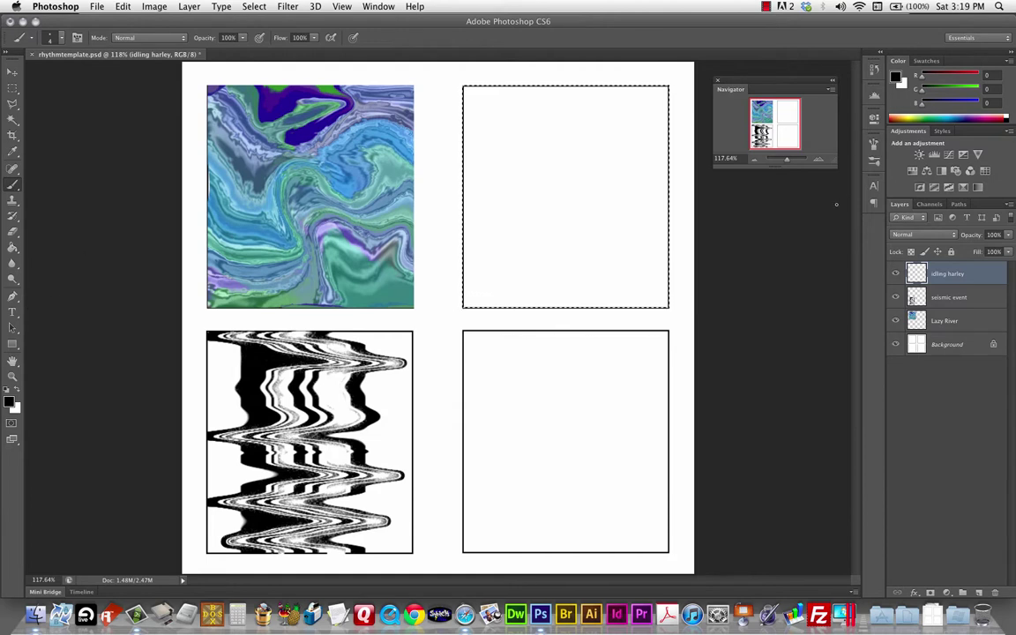
pyautogui.press('F5')
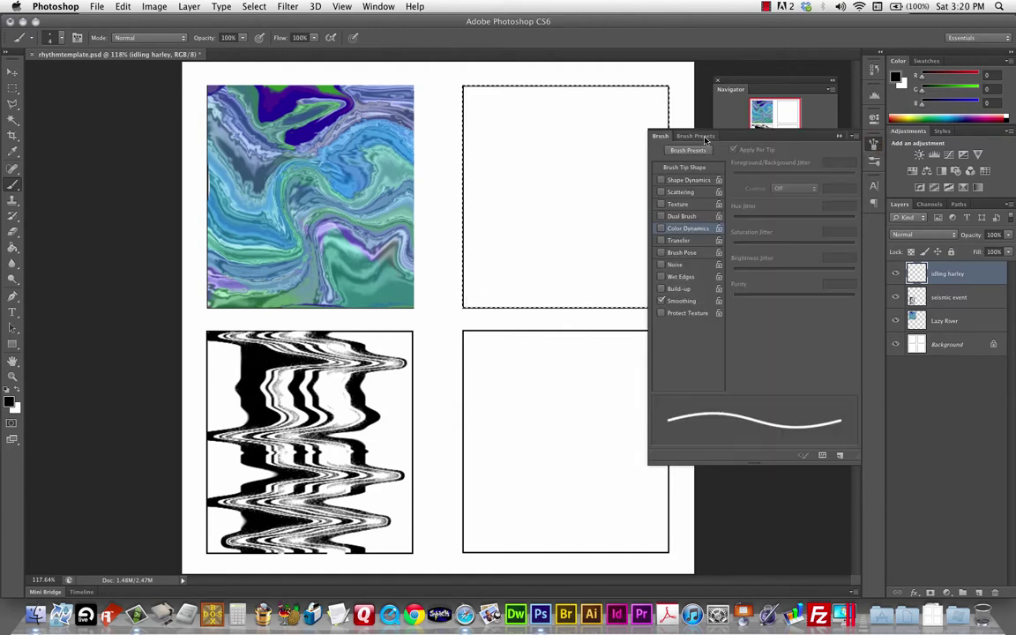
pyautogui.click(690, 151)
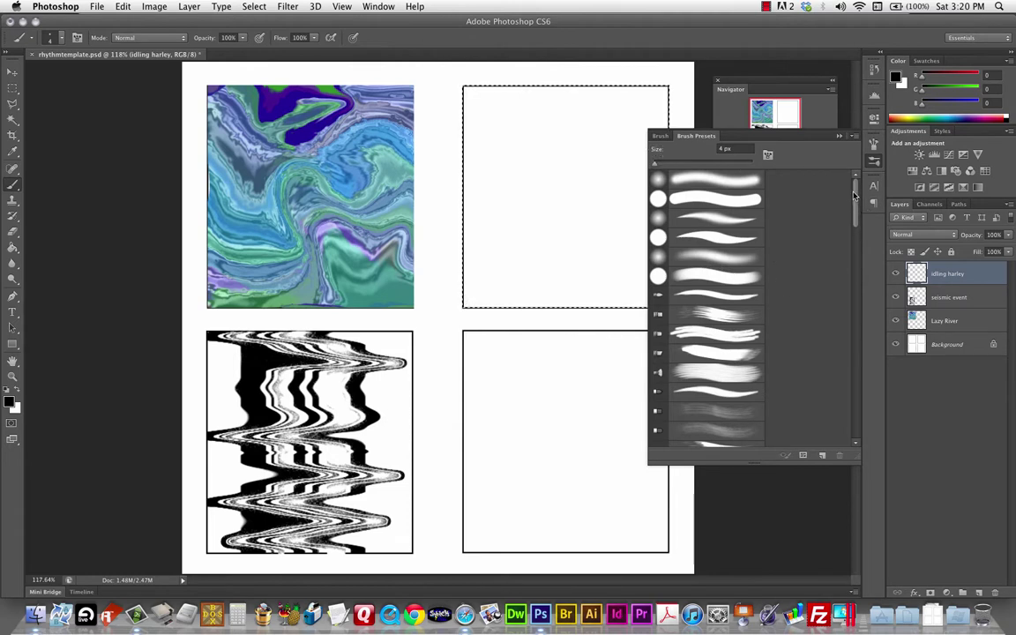
pyautogui.moveTo(856, 190); pyautogui.dragTo(867, 255)
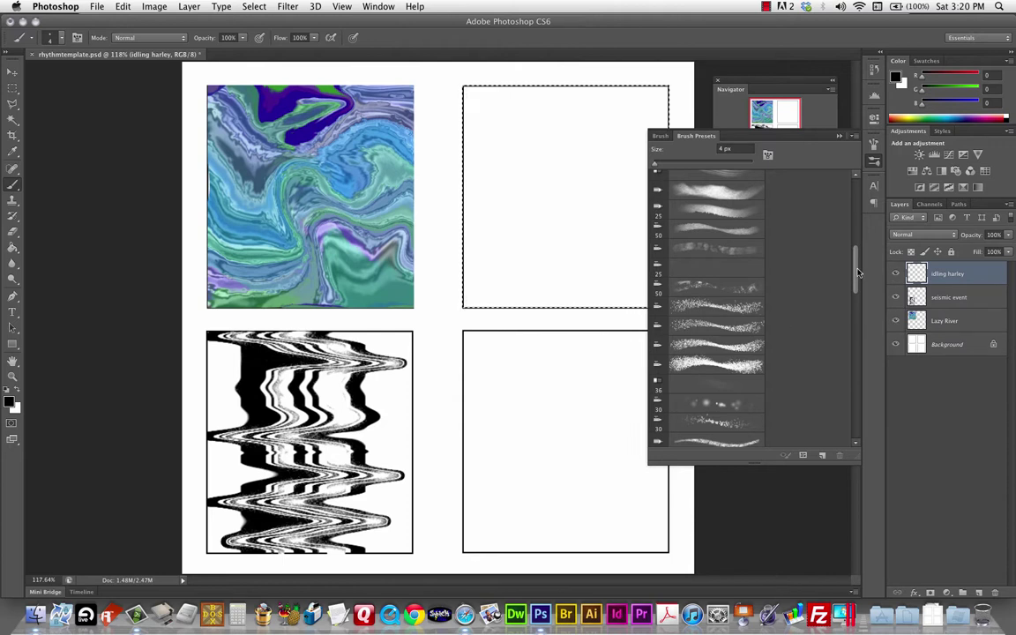
pyautogui.moveTo(858, 274); pyautogui.dragTo(858, 340)
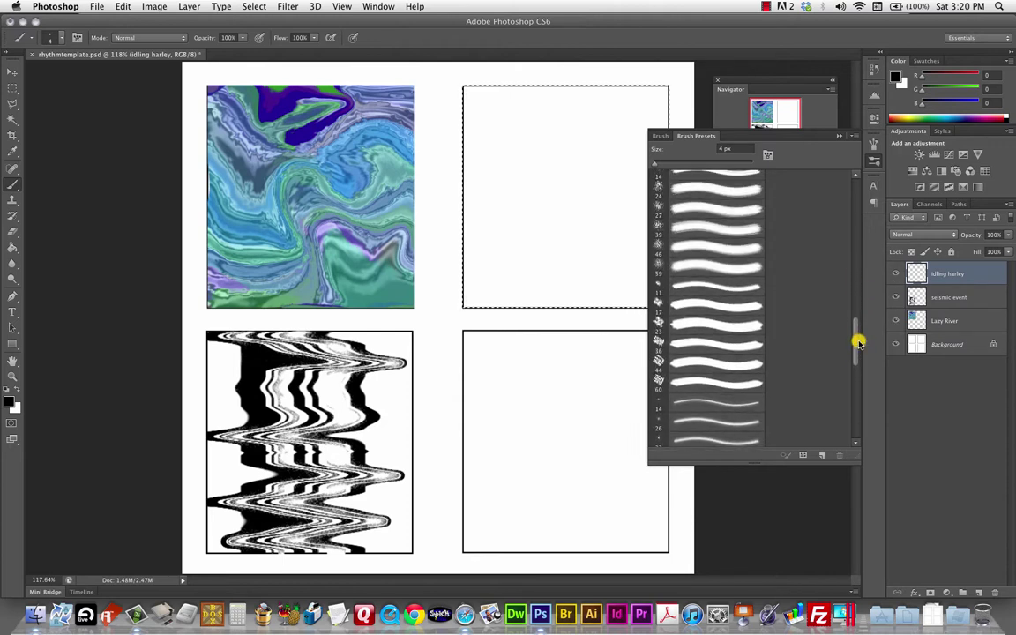
pyautogui.click(689, 265)
pyautogui.press('F5')
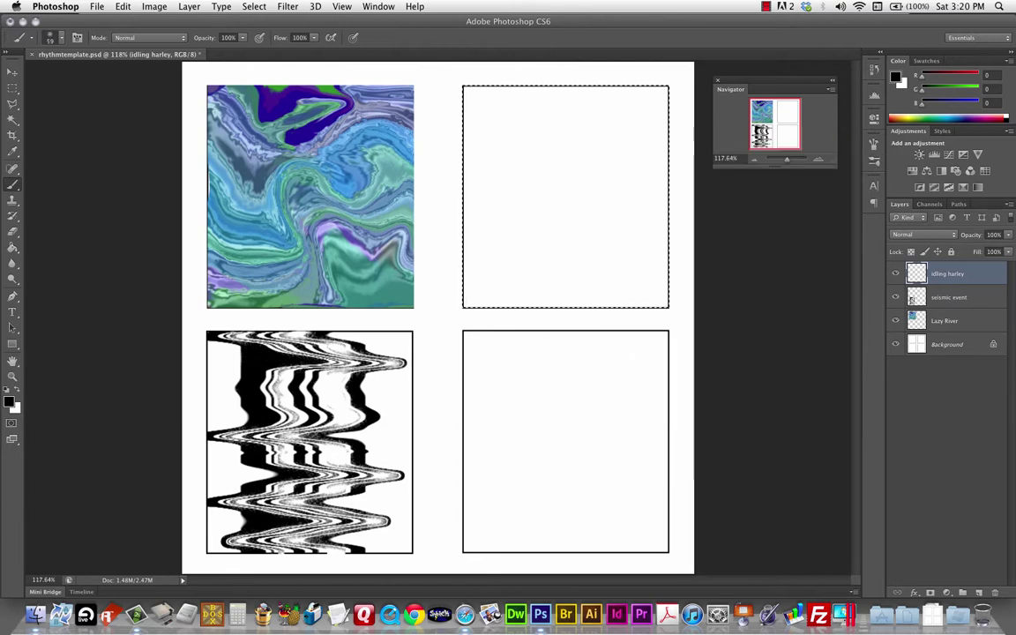
# Set the foreground colour to bright red e40b0b (228, 11, 11).
pyautogui.click(10, 399)
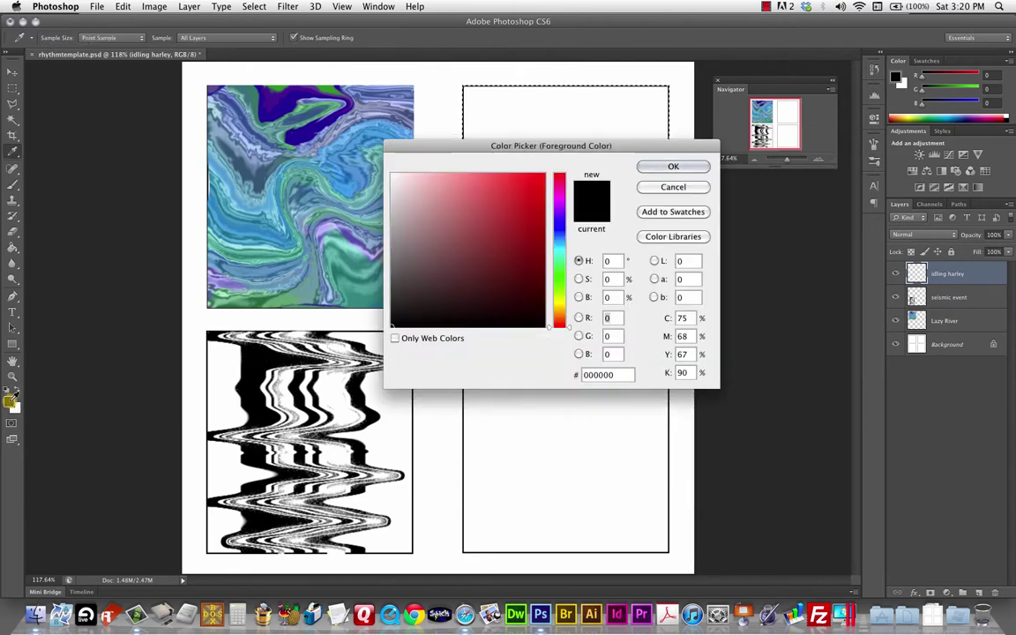
pyautogui.click(558, 263)
pyautogui.click(547, 175)
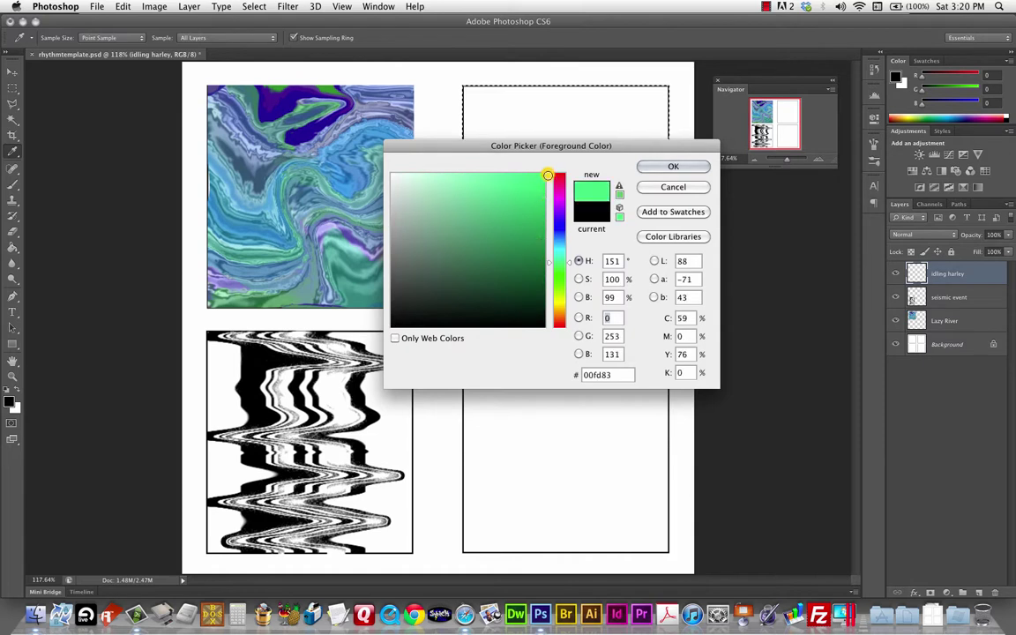
pyautogui.moveTo(558, 263)
pyautogui.mouseDown()
pyautogui.moveTo(559, 214)
pyautogui.moveTo(564, 326)
pyautogui.moveTo(570, 315)
pyautogui.mouseUp()
pyautogui.click(531, 192)
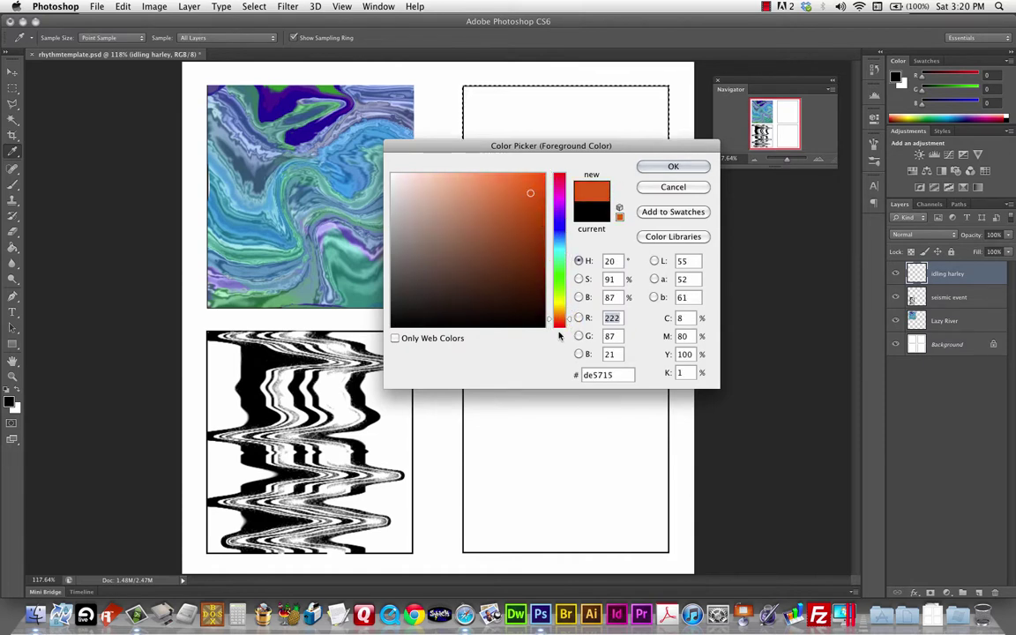
pyautogui.click(558, 328)
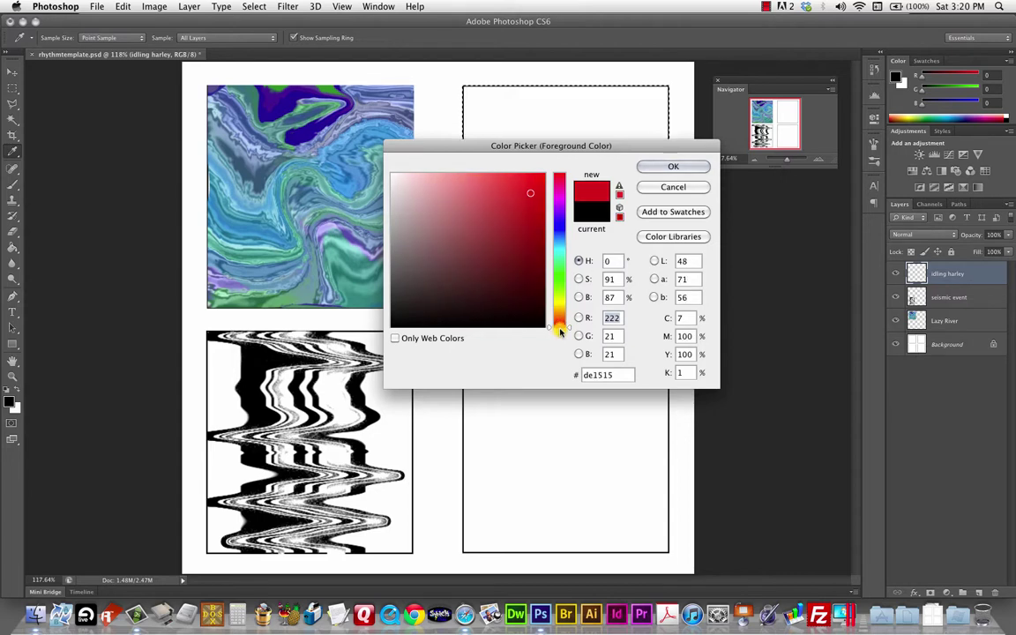
pyautogui.click(537, 189)
# Paint a red scattered dab in the upper-right frame with a roughly 100 px brush.
pyautogui.click(668, 168)
pyautogui.press('b')
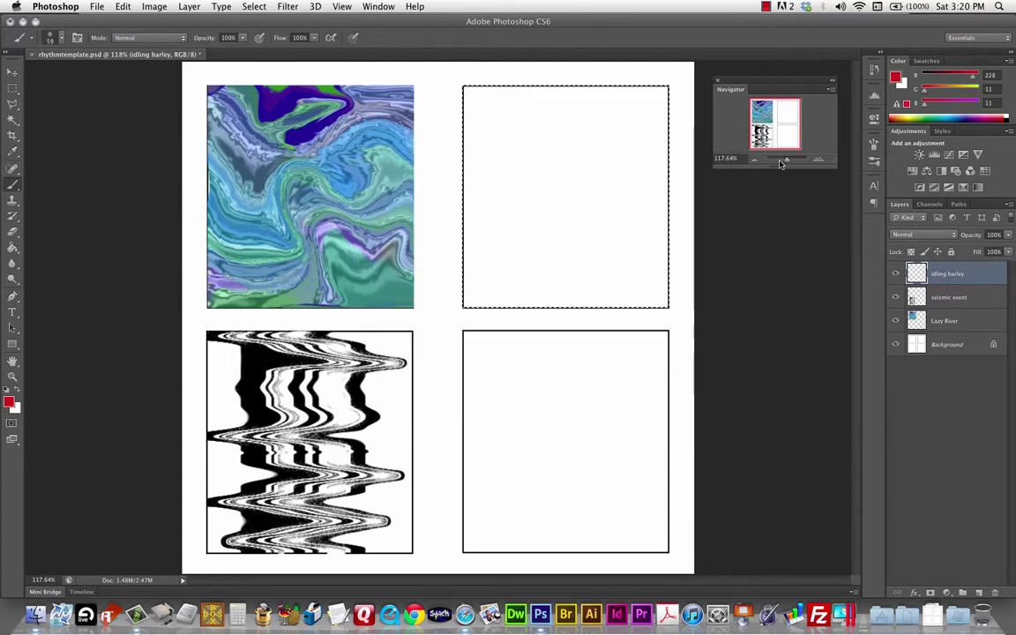
pyautogui.press(']')
pyautogui.press(']')
pyautogui.press(']')
pyautogui.press(']')
pyautogui.press(']')
pyautogui.press(']')
pyautogui.press(']')
pyautogui.press(']')
pyautogui.press(']')
pyautogui.press(']')
pyautogui.press(']')
pyautogui.press(']')
pyautogui.click(565, 196)
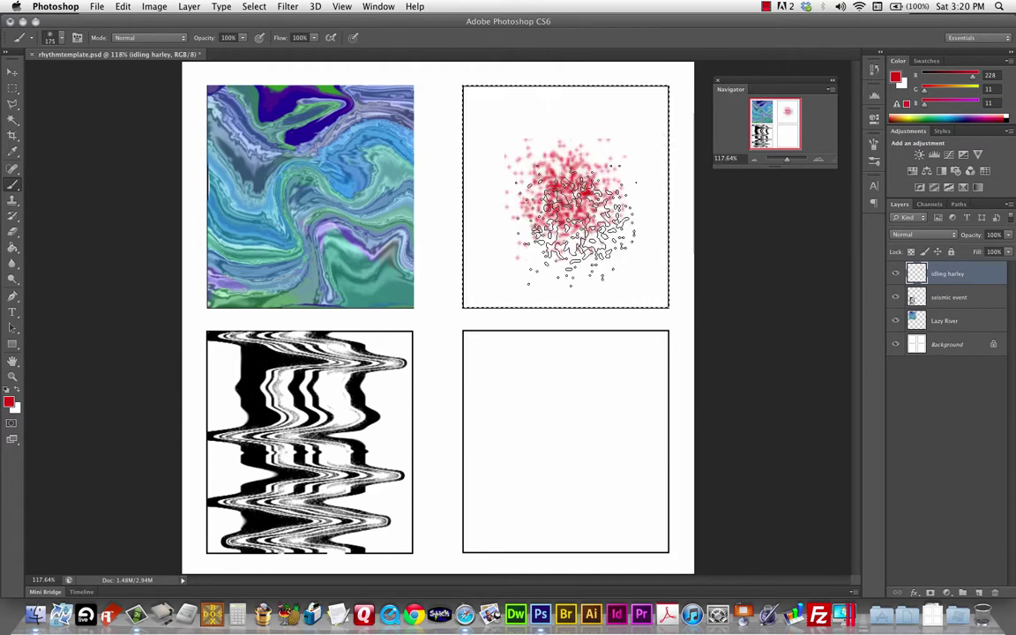
# Switch to a 300 px brush and brown, and spread brown dabs around the red.
pyautogui.press(']')
pyautogui.press(']')
pyautogui.press(']')
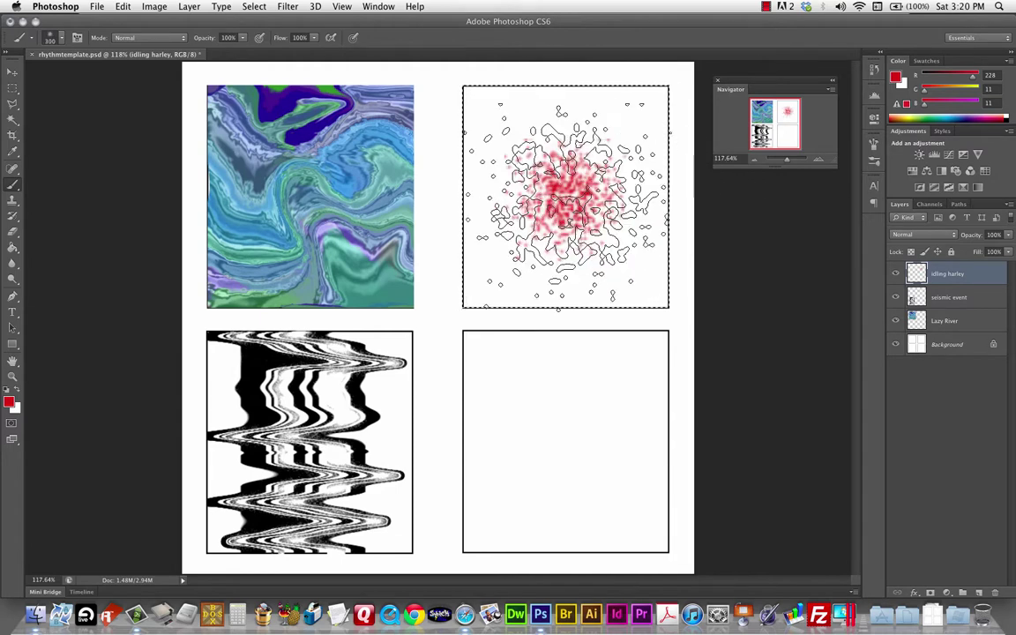
pyautogui.click(18, 393)
pyautogui.click(9, 401)
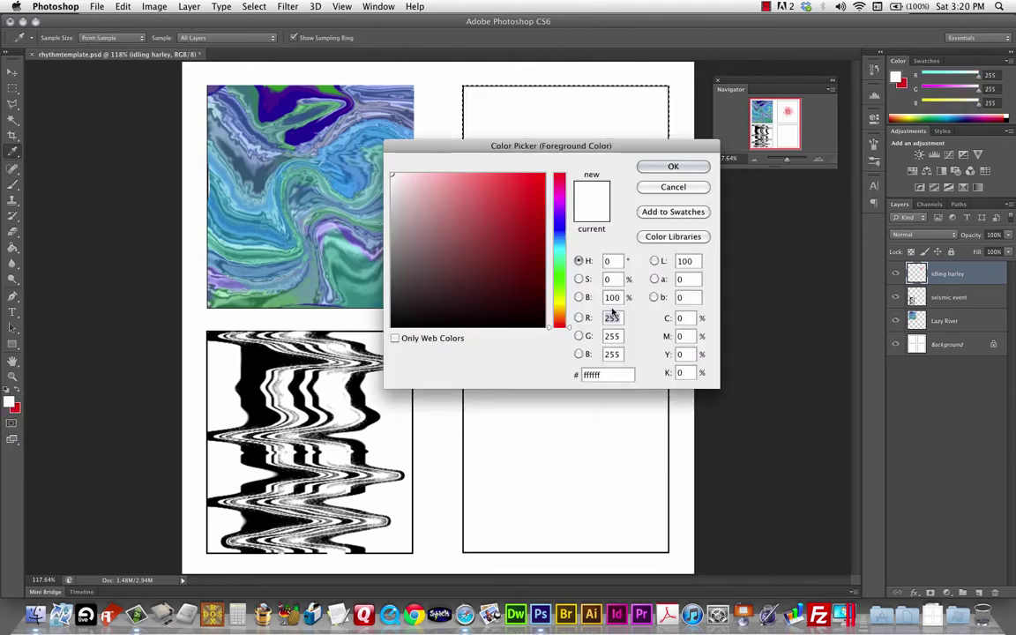
pyautogui.moveTo(560, 324); pyautogui.dragTo(560, 316)
pyautogui.click(515, 223)
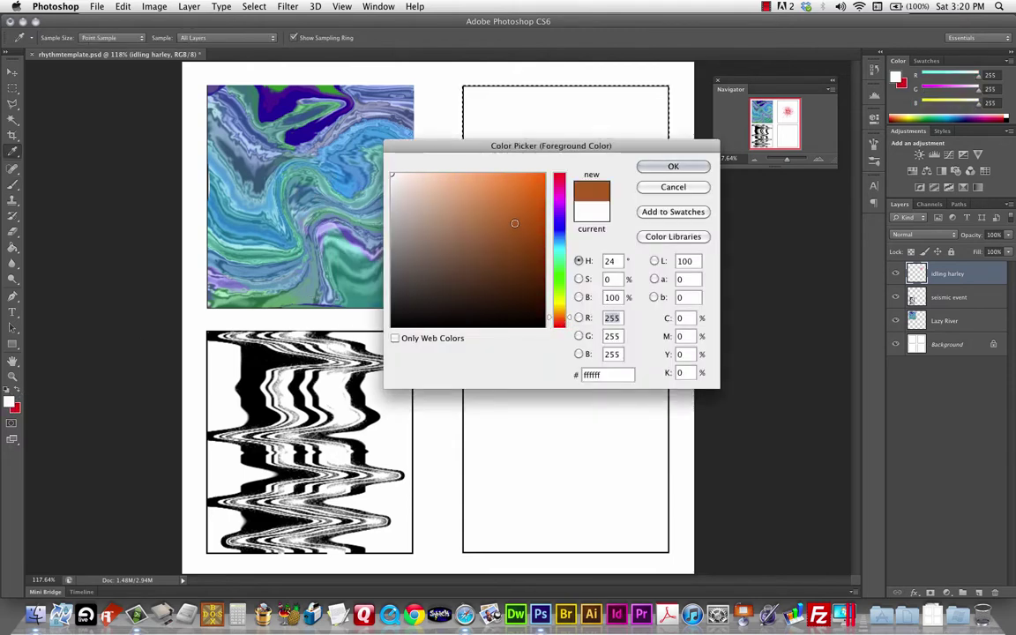
pyautogui.click(672, 166)
pyautogui.moveTo(566, 196); pyautogui.dragTo(597, 264)
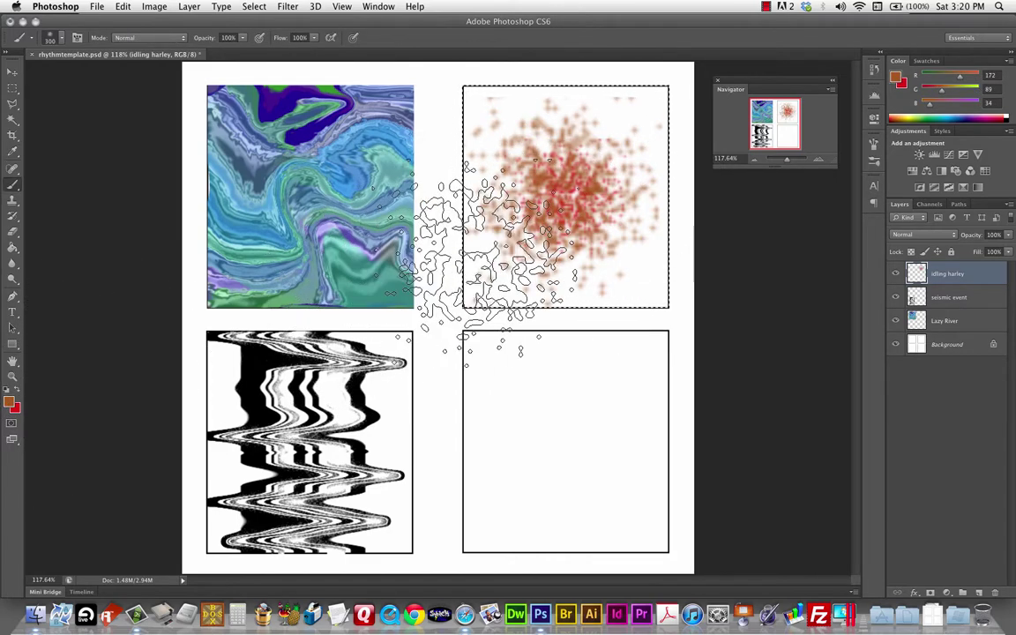
# Paint red over the centre at 175 px, then set yellow with a roughly 60 px brush.
pyautogui.press('x')
pyautogui.press('[')
pyautogui.moveTo(561, 207); pyautogui.dragTo(568, 204)
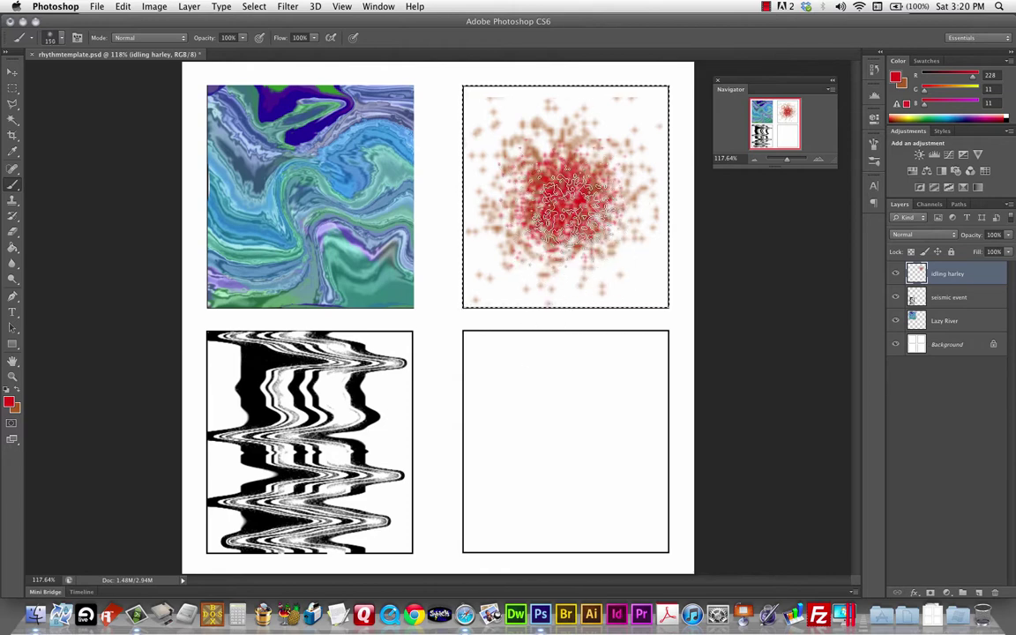
pyautogui.click(10, 403)
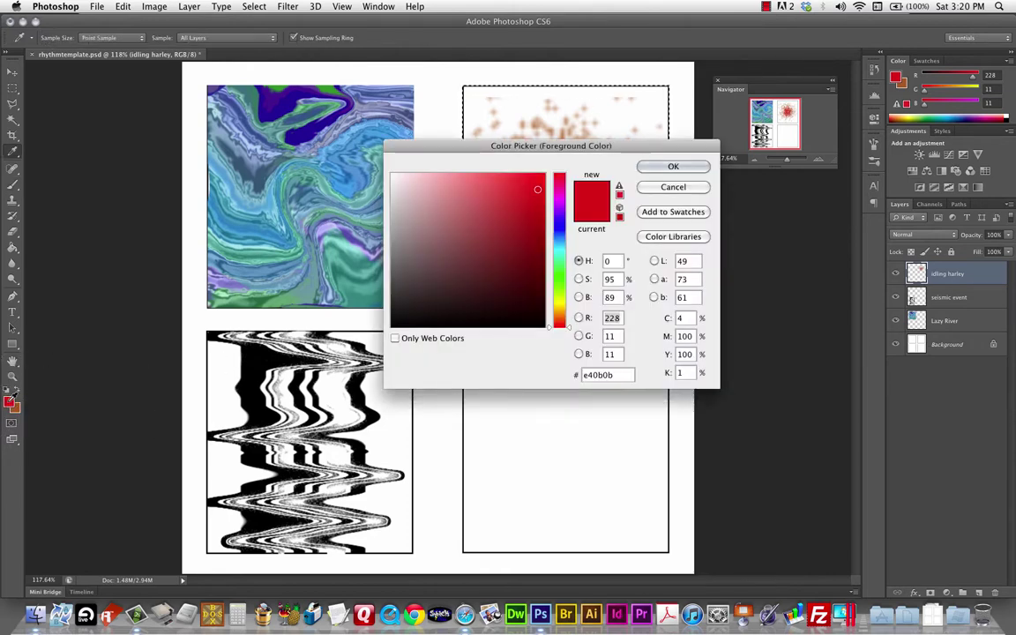
pyautogui.click(559, 302)
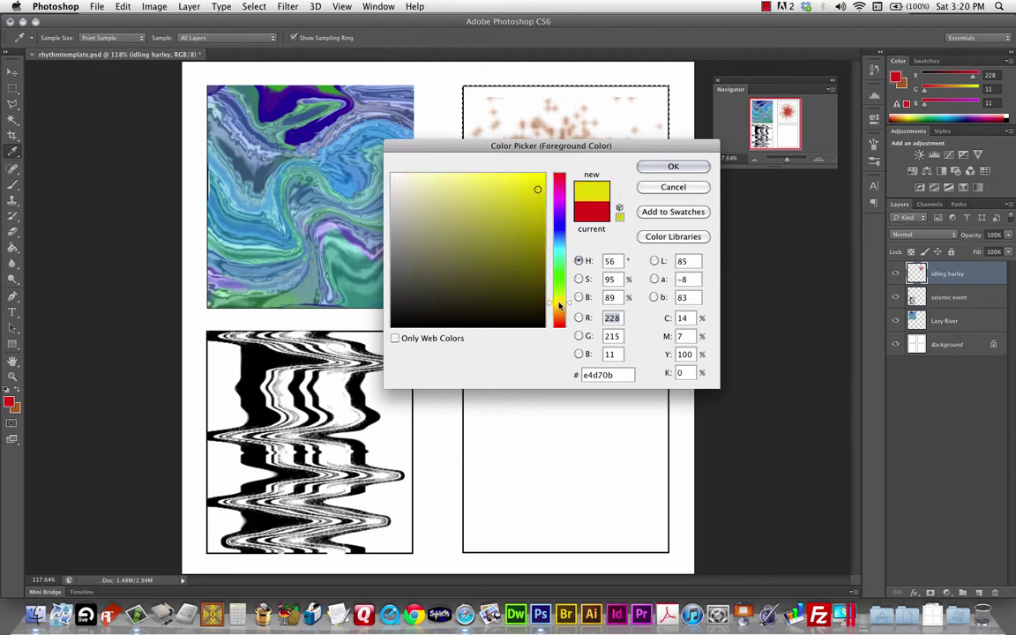
pyautogui.click(673, 166)
pyautogui.press('[')
pyautogui.press('[')
pyautogui.press('[')
pyautogui.press('[')
pyautogui.press('[')
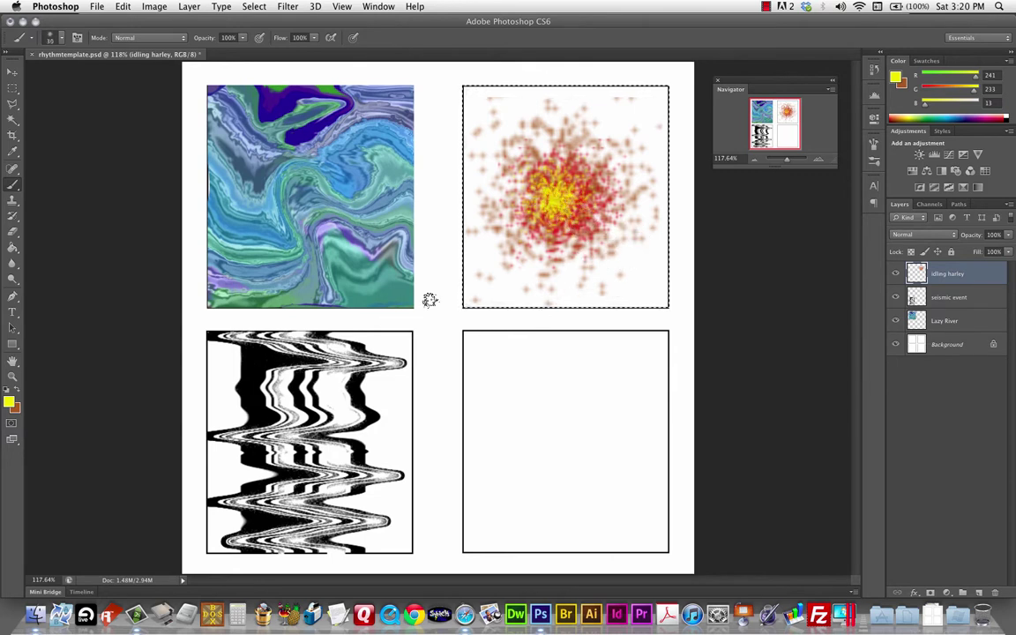
# Reset to default black and white colours and lower brush opacity to about 30%.
pyautogui.click(7, 391)
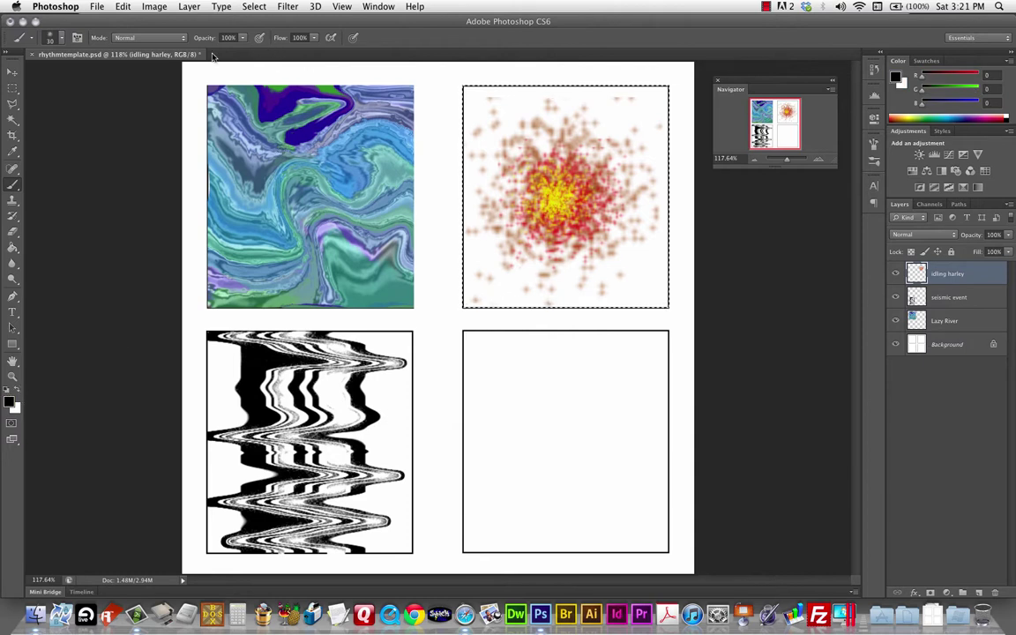
pyautogui.moveTo(242, 41)
pyautogui.mouseDown()
pyautogui.moveTo(201, 50)
pyautogui.moveTo(227, 46)
pyautogui.mouseUp()
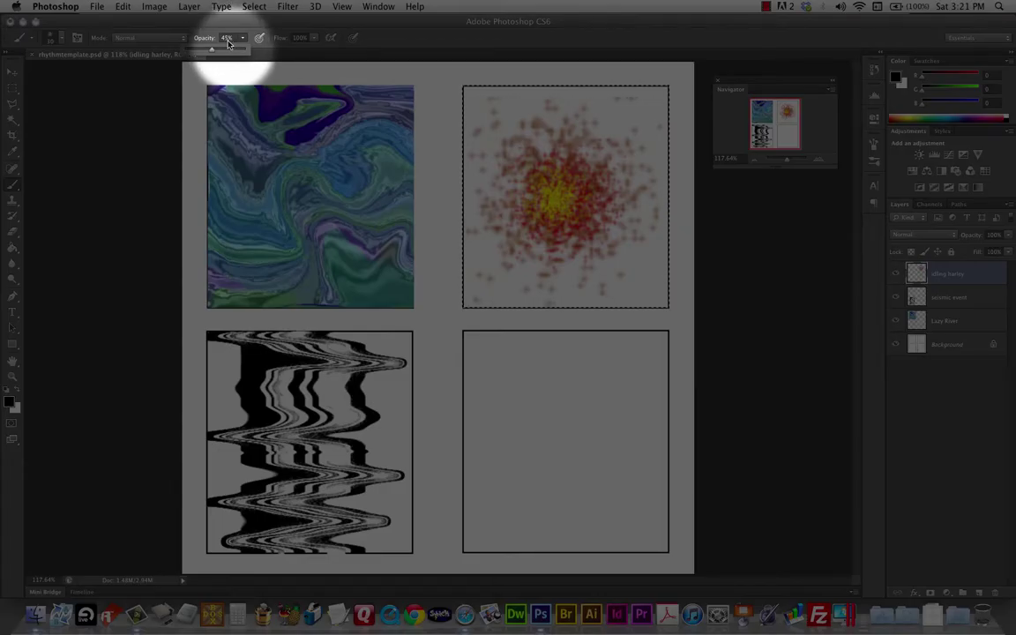
pyautogui.moveTo(213, 50); pyautogui.dragTo(202, 50)
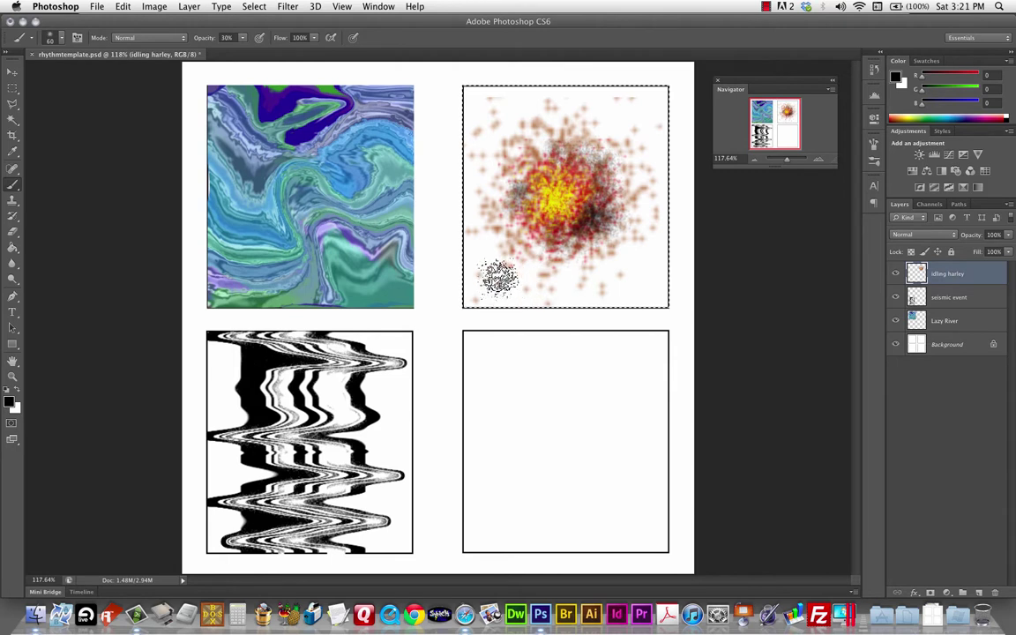
# Paint translucent grey spatter over the sphere's lower right with a 90-100 px brush.
pyautogui.press(']')
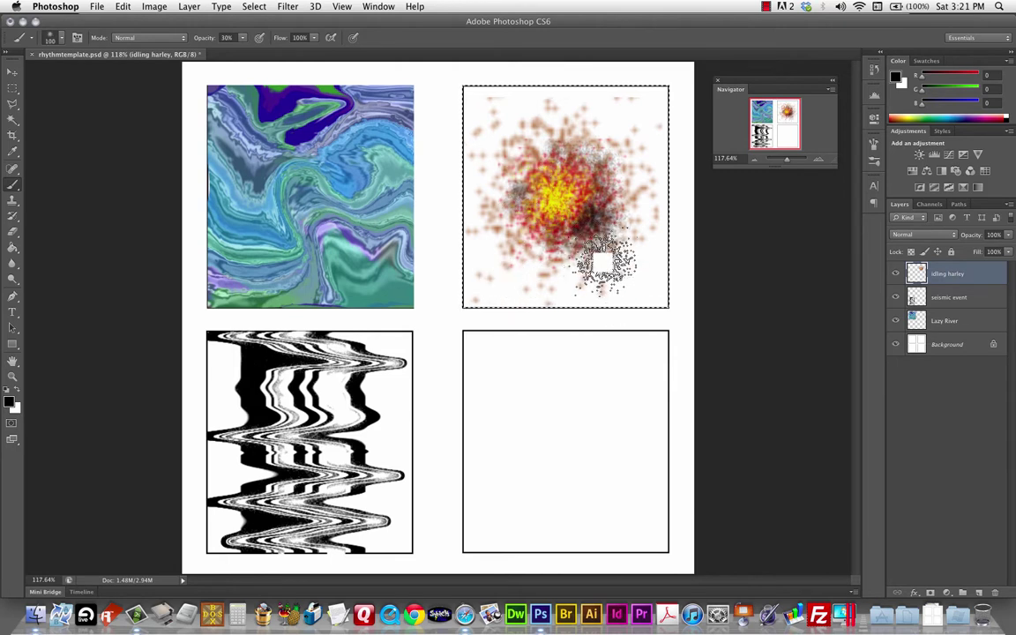
pyautogui.moveTo(607, 263); pyautogui.dragTo(633, 234)
pyautogui.press('[')
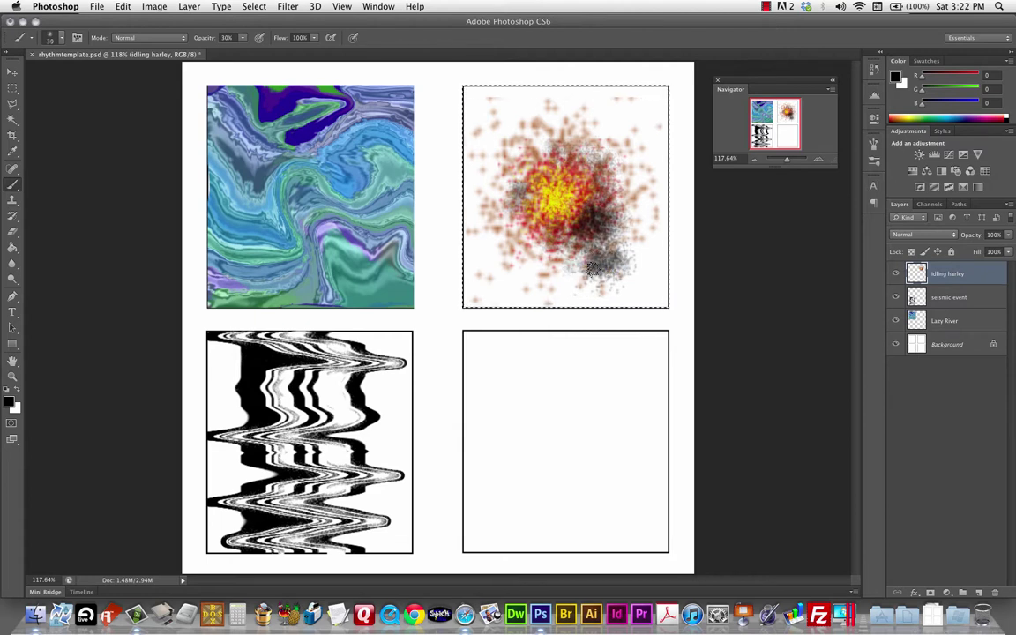
pyautogui.moveTo(591, 266); pyautogui.dragTo(604, 258)
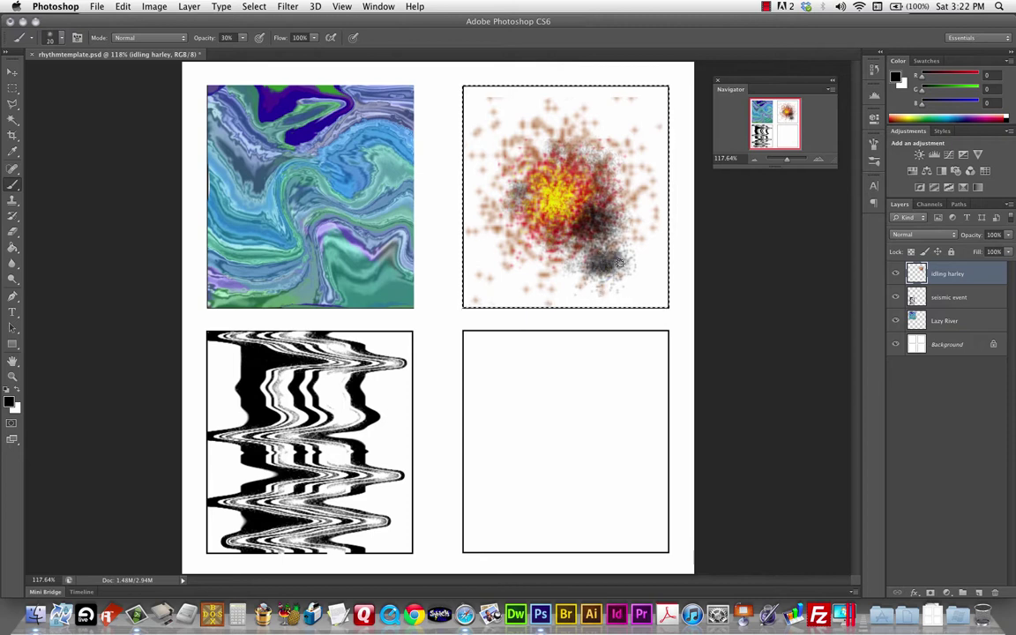
pyautogui.click(876, 146)
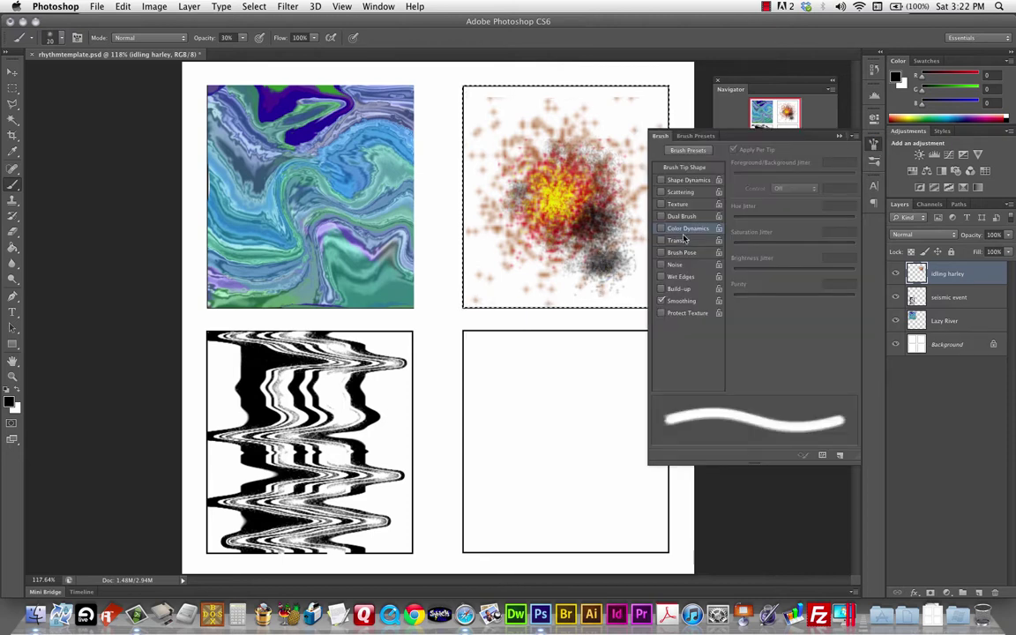
# Add dark grey scatter dabs over the centre of the particle cloud.
pyautogui.click(678, 139)
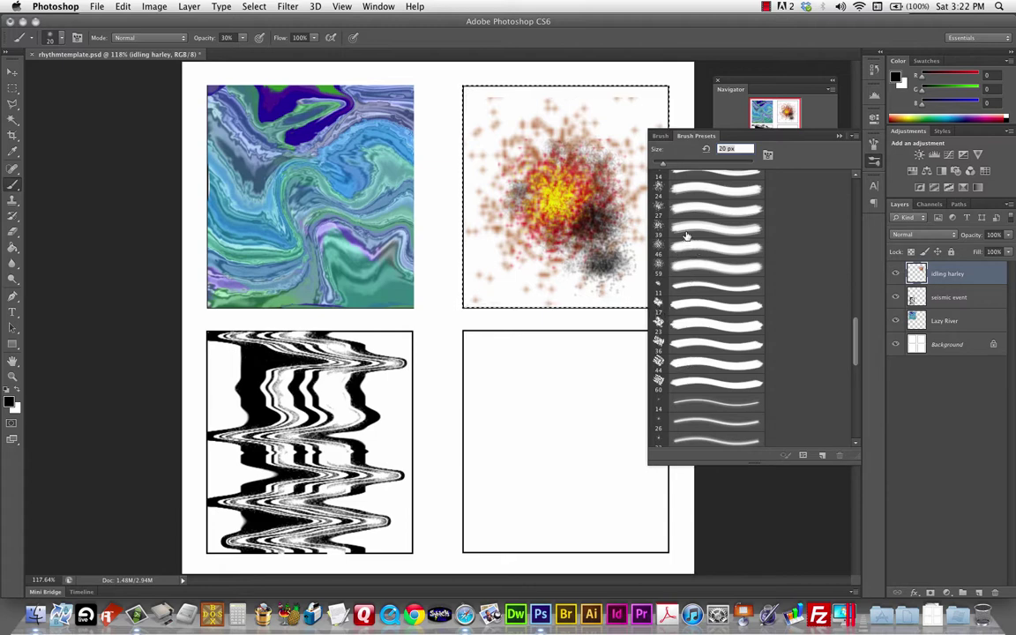
pyautogui.click(839, 136)
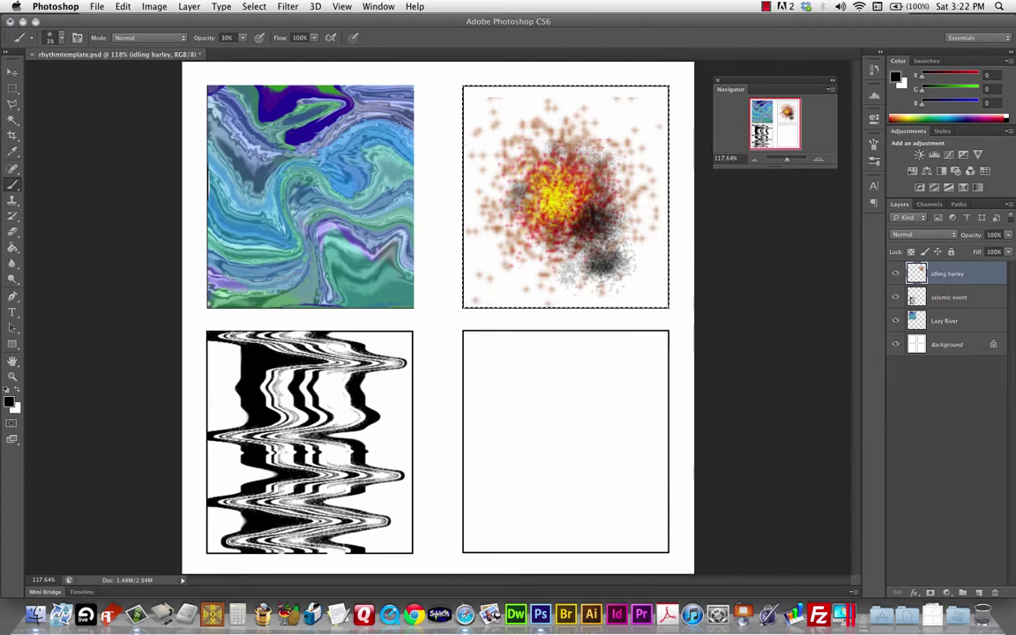
pyautogui.moveTo(597, 259); pyautogui.dragTo(607, 265)
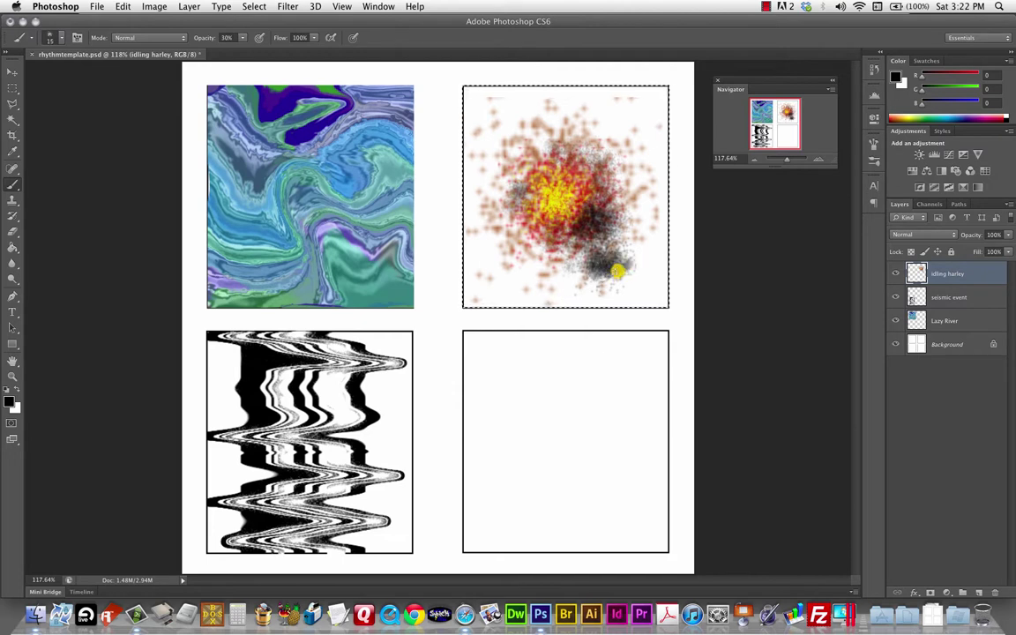
pyautogui.moveTo(618, 270); pyautogui.dragTo(622, 263)
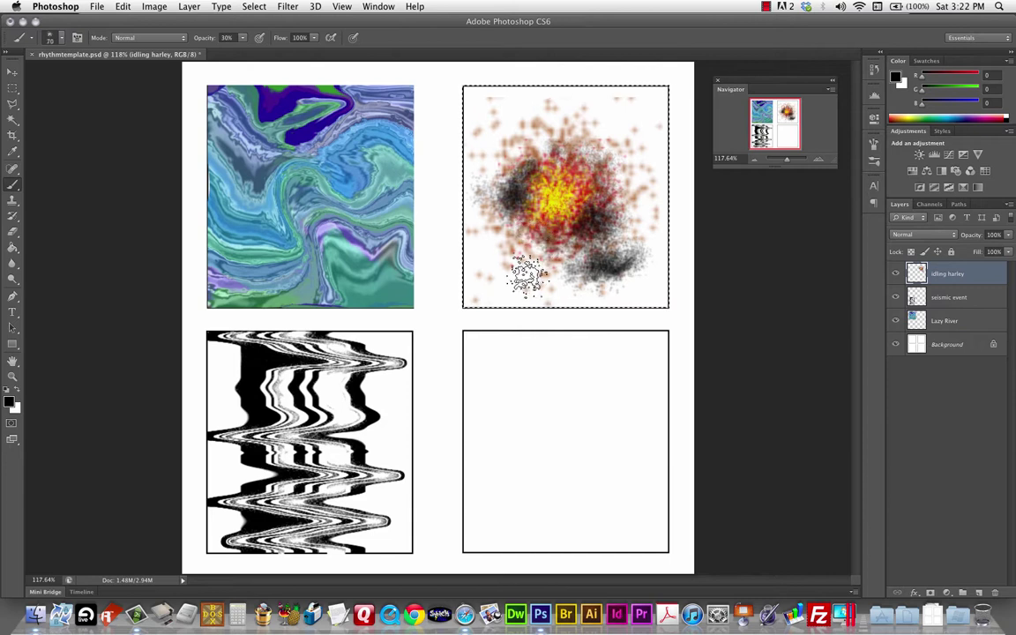
# Dab yellow-red scatter near the cloud's bottom, cover it, and darken the cloud's top.
pyautogui.press(']')
pyautogui.moveTo(514, 281)
pyautogui.mouseDown()
pyautogui.moveTo(565, 265)
pyautogui.moveTo(523, 262)
pyautogui.mouseUp()
pyautogui.press('[')
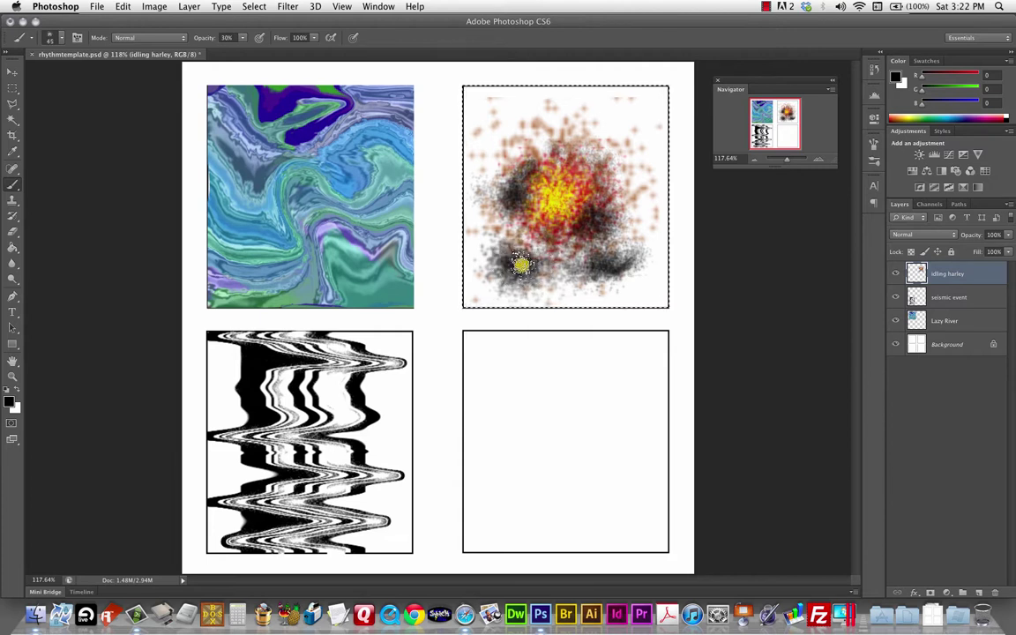
pyautogui.moveTo(522, 265); pyautogui.dragTo(516, 262)
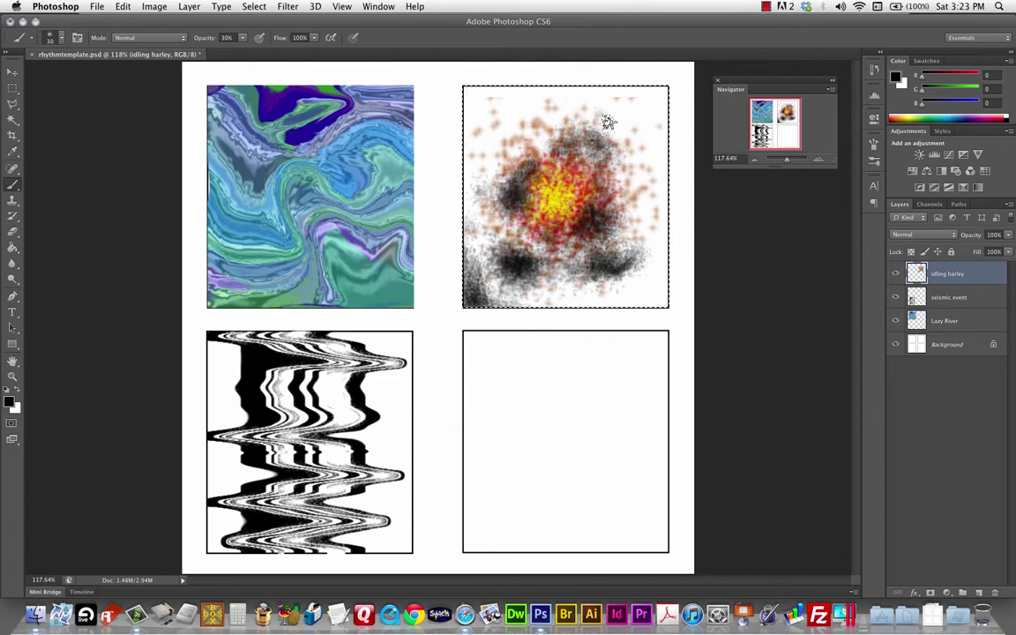
pyautogui.moveTo(585, 126); pyautogui.dragTo(603, 138)
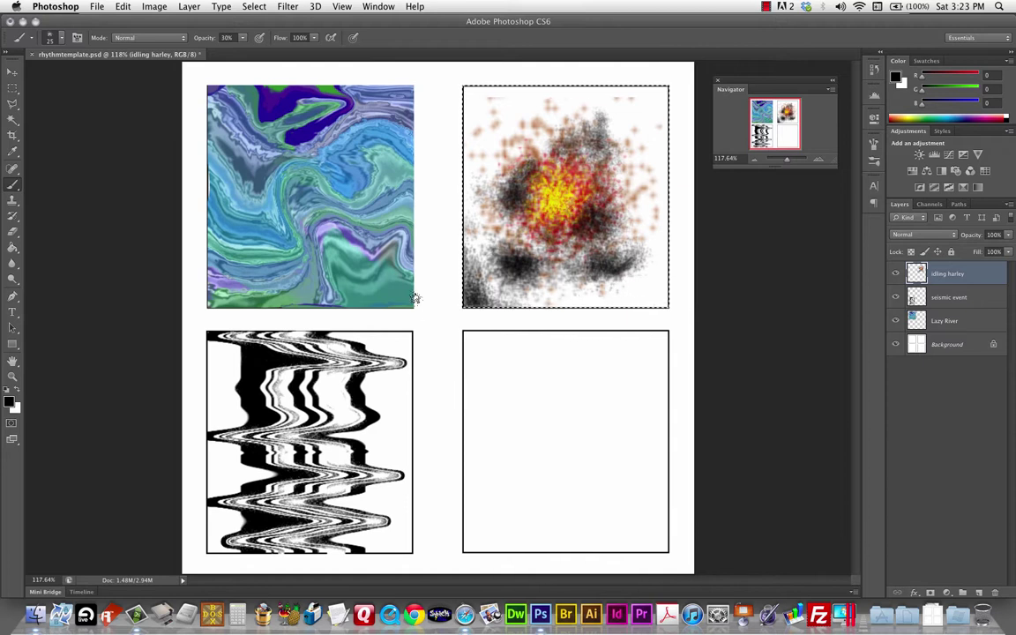
# Swell the cloud into a round sphere using Liquify's Bloat Tool at brush size 250.
pyautogui.click(289, 6)
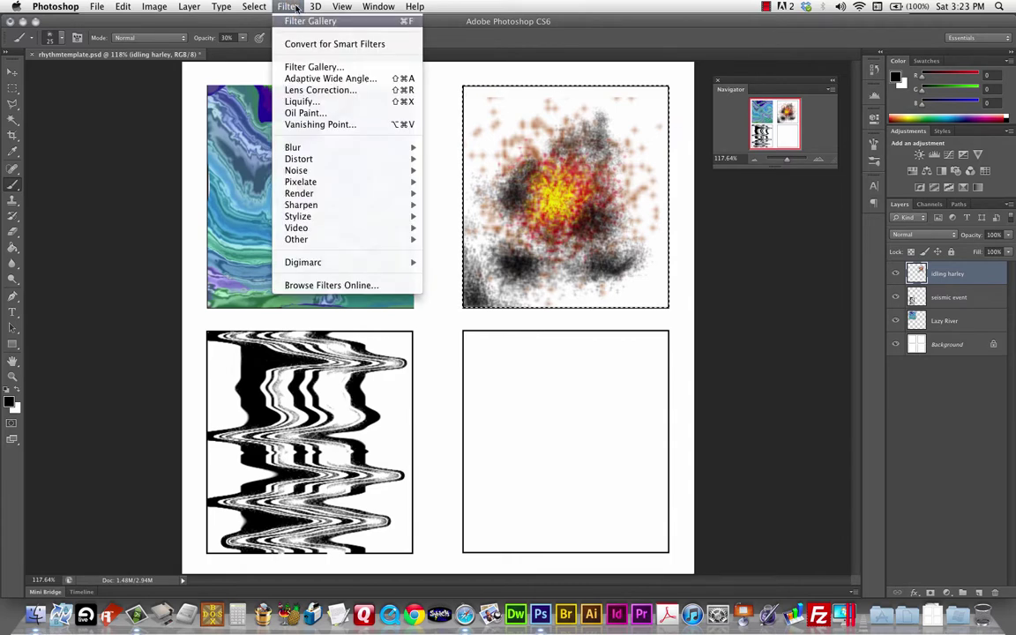
pyautogui.click(331, 102)
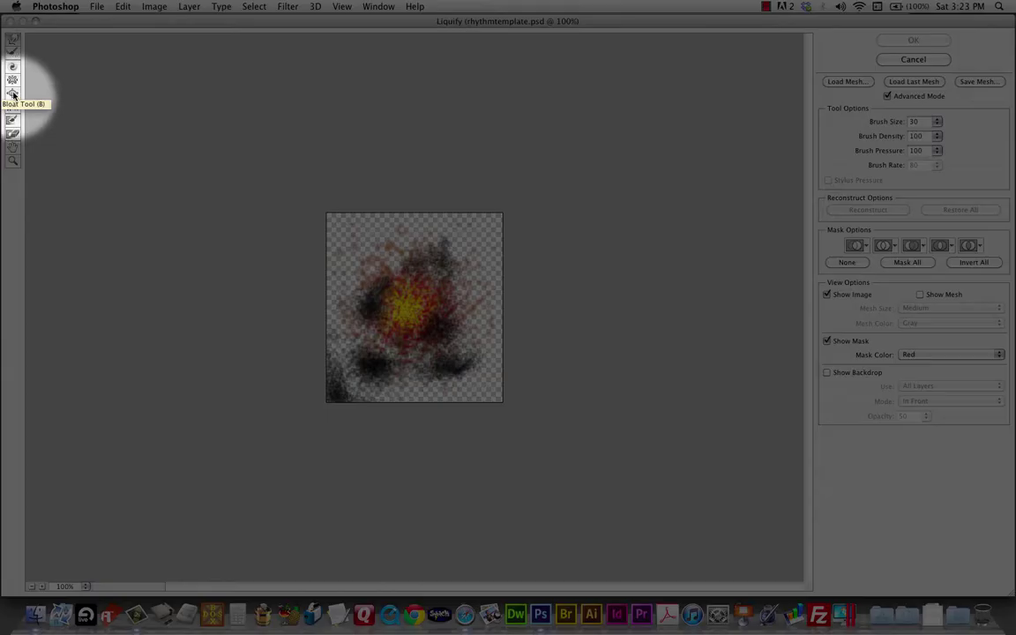
pyautogui.click(13, 94)
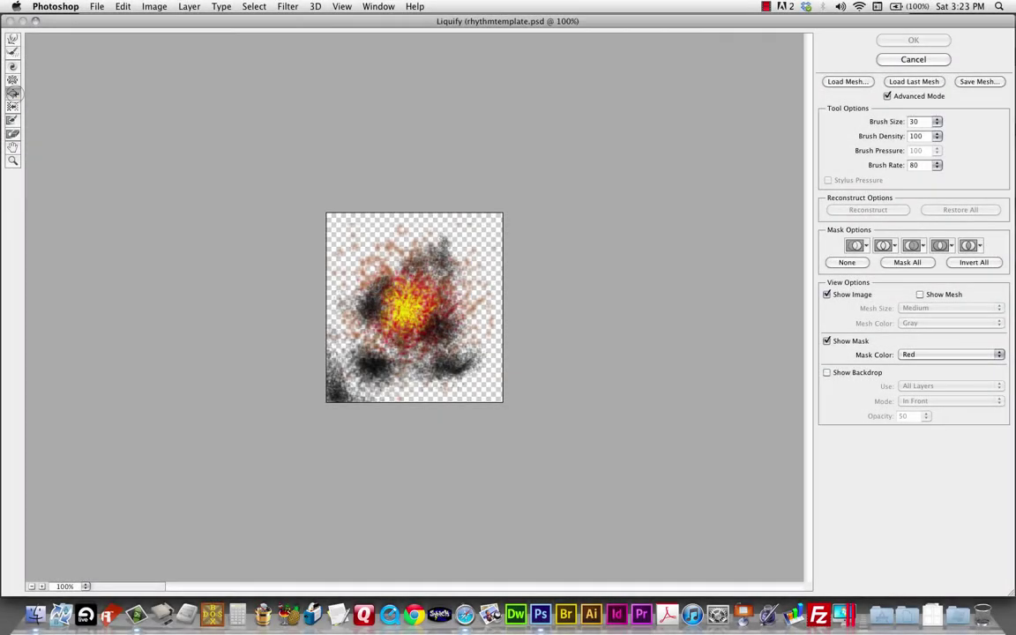
pyautogui.press(']')
pyautogui.press(']')
pyautogui.press(']')
pyautogui.press(']')
pyautogui.press(']')
pyautogui.press(']')
pyautogui.press(']')
pyautogui.press(']')
pyautogui.press(']')
pyautogui.press(']')
pyautogui.press(']')
pyautogui.press(']')
pyautogui.press(']')
pyautogui.press(']')
pyautogui.press('[')
pyautogui.press('[')
pyautogui.moveTo(411, 310); pyautogui.dragTo(410, 310)
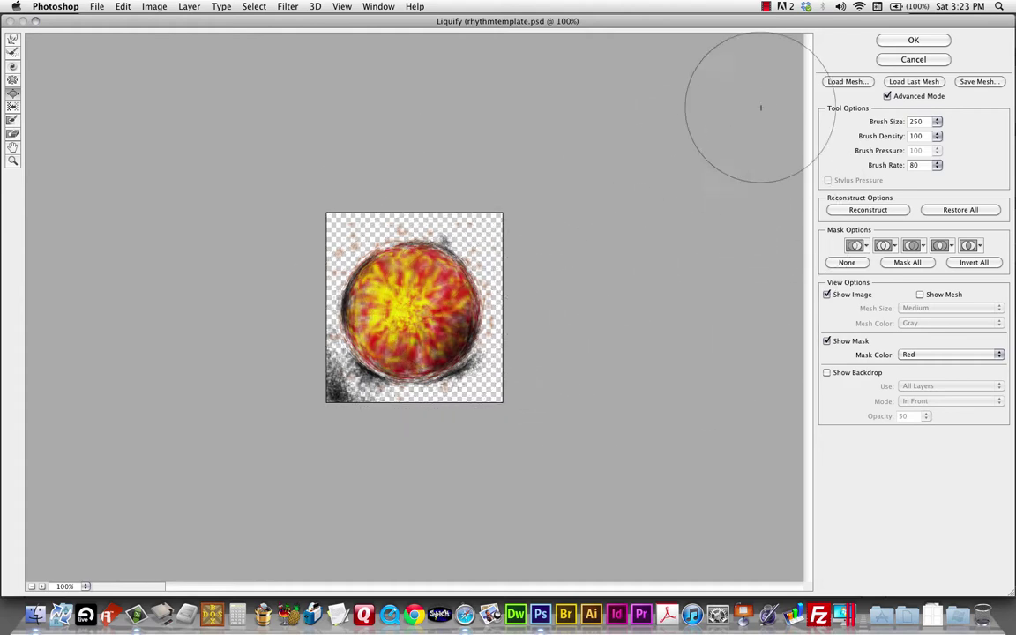
pyautogui.click(914, 40)
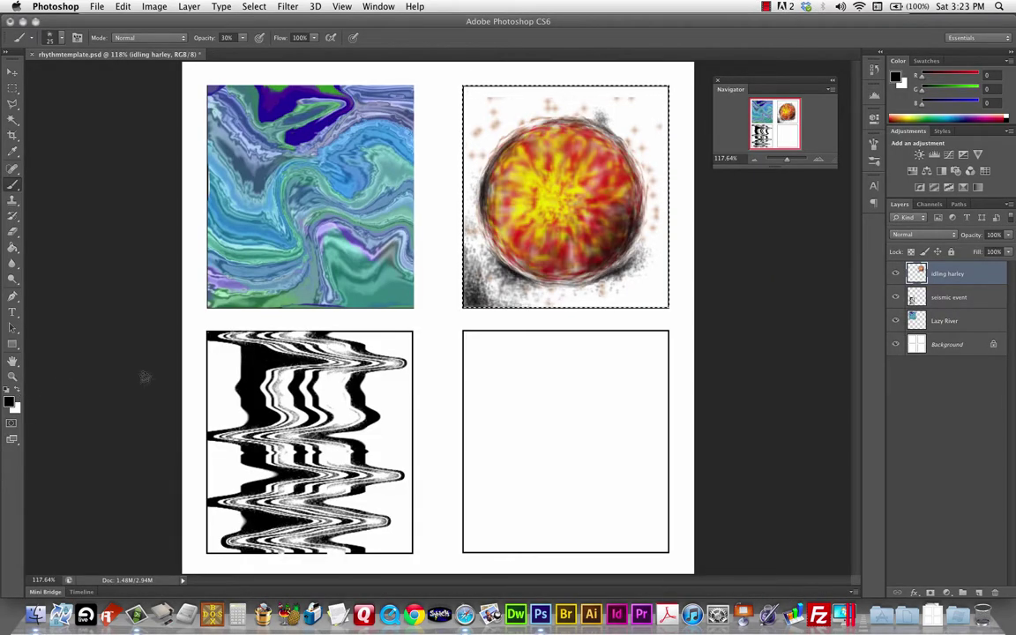
# Paint orange across the sphere with brush opacity raised to 87%.
pyautogui.click(9, 401)
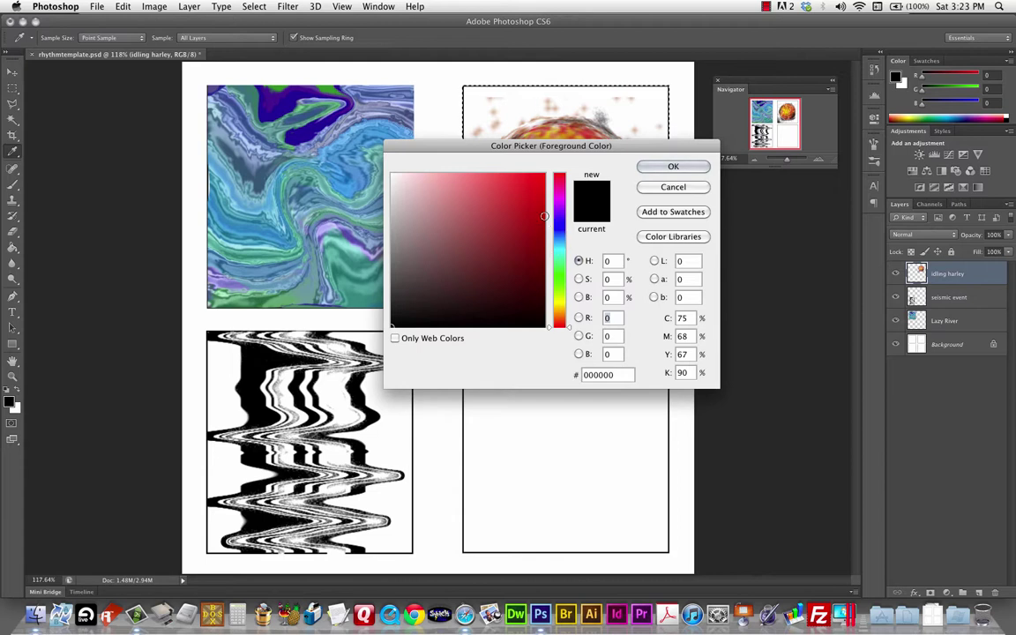
pyautogui.click(543, 183)
pyautogui.click(559, 321)
pyautogui.moveTo(559, 323); pyautogui.dragTo(558, 318)
pyautogui.click(673, 166)
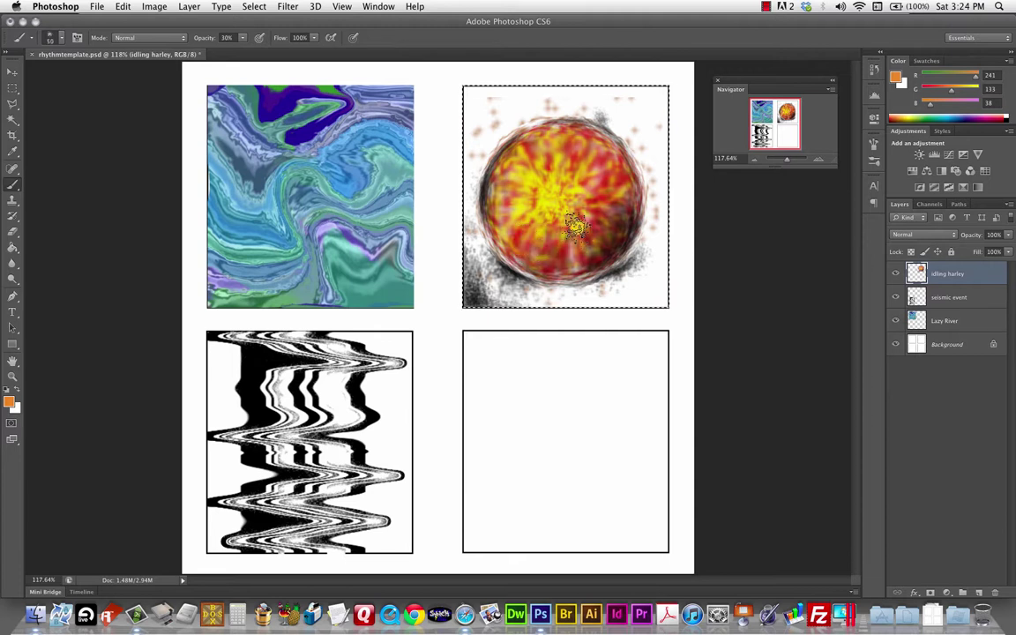
pyautogui.click(242, 37)
pyautogui.moveTo(229, 50); pyautogui.dragTo(277, 51)
pyautogui.click(518, 181)
pyautogui.moveTo(558, 246); pyautogui.dragTo(586, 232)
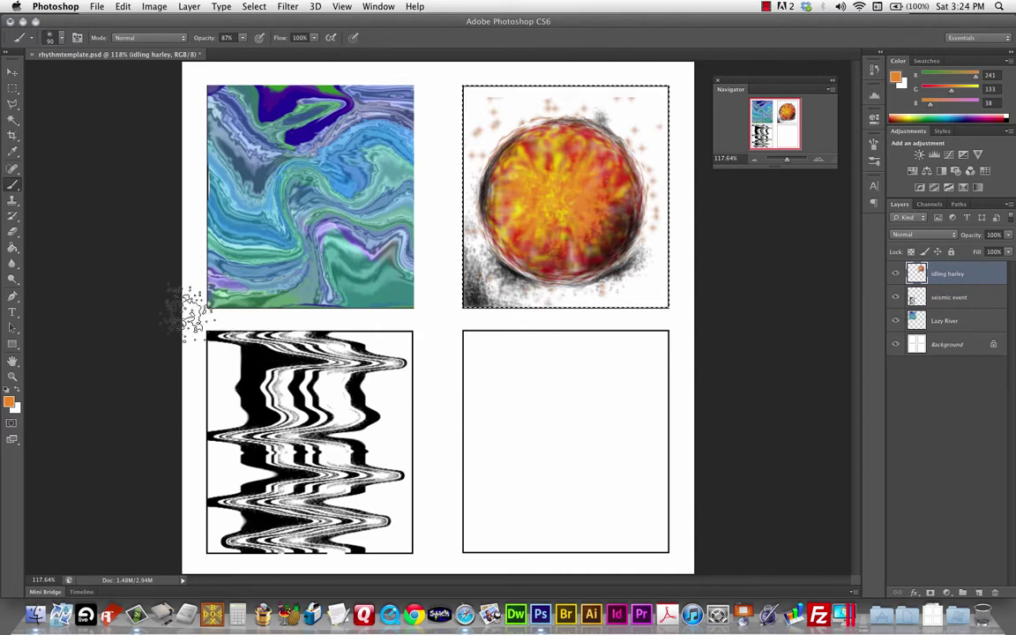
# Switch to a yellow paint colour and brighten the sphere's centre.
pyautogui.click(11, 403)
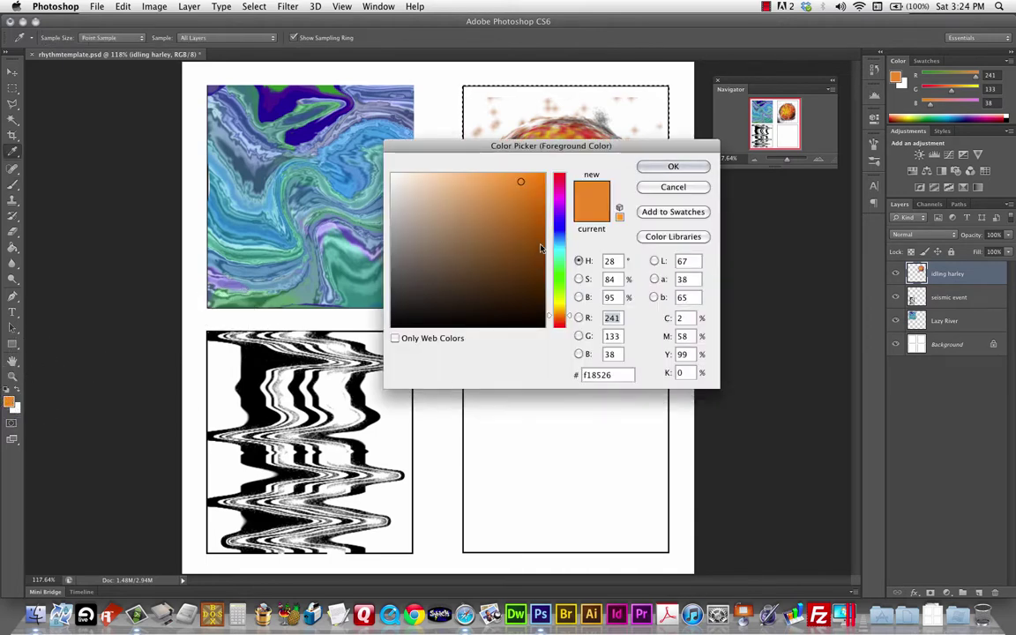
pyautogui.click(560, 305)
pyautogui.moveTo(530, 185)
pyautogui.mouseDown()
pyautogui.moveTo(550, 207)
pyautogui.moveTo(578, 190)
pyautogui.moveTo(538, 194)
pyautogui.moveTo(564, 186)
pyautogui.moveTo(553, 181)
pyautogui.moveTo(566, 207)
pyautogui.moveTo(540, 195)
pyautogui.moveTo(572, 190)
pyautogui.moveTo(564, 201)
pyautogui.moveTo(572, 245)
pyautogui.mouseUp()
pyautogui.click(673, 166)
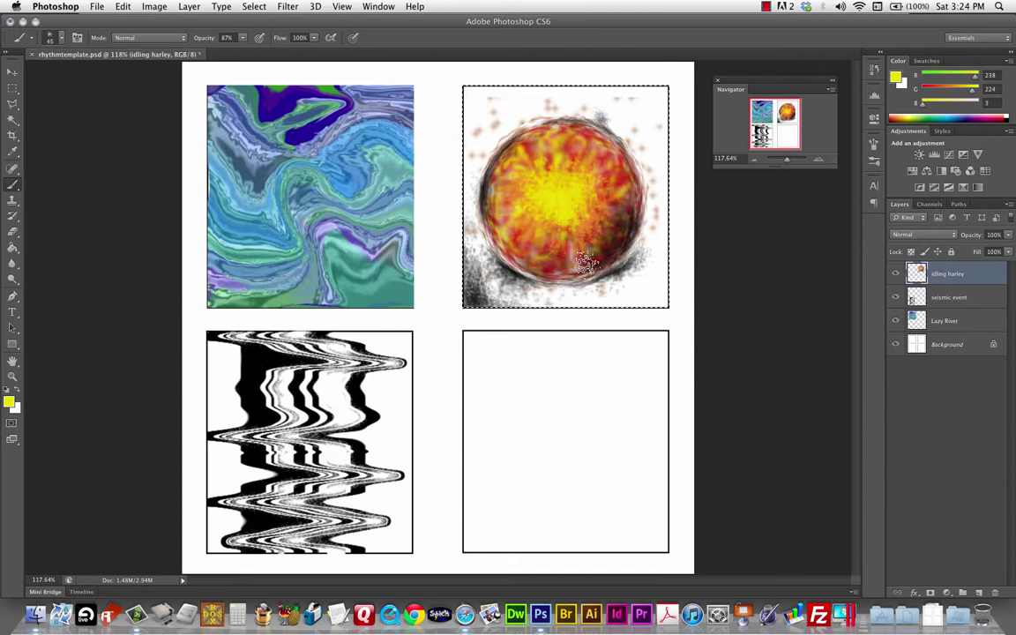
pyautogui.click(570, 185)
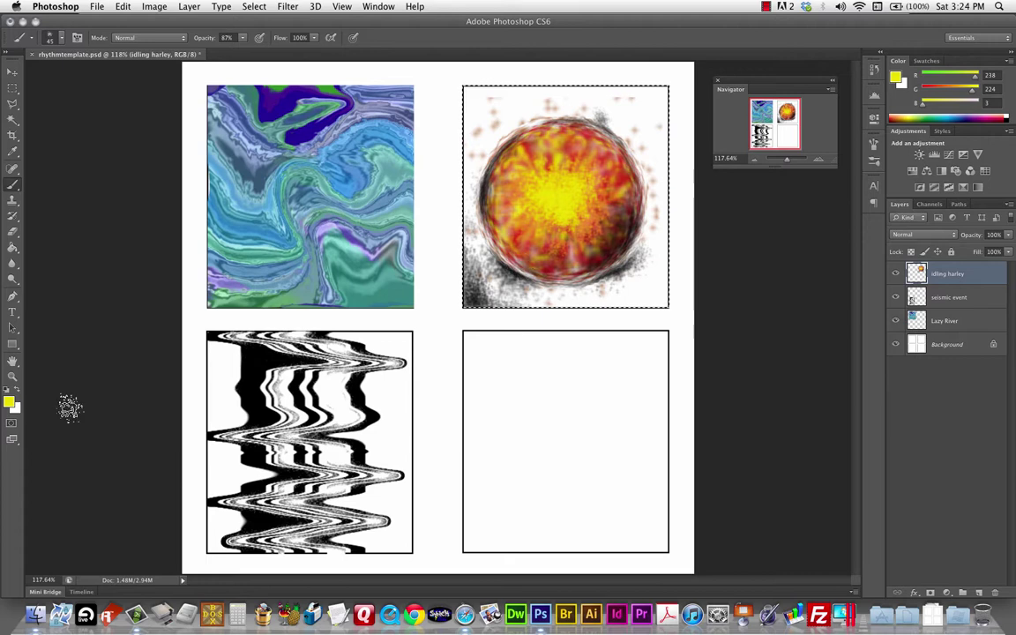
# Paint the glowing centre larger in pale yellow fef458.
pyautogui.click(9, 403)
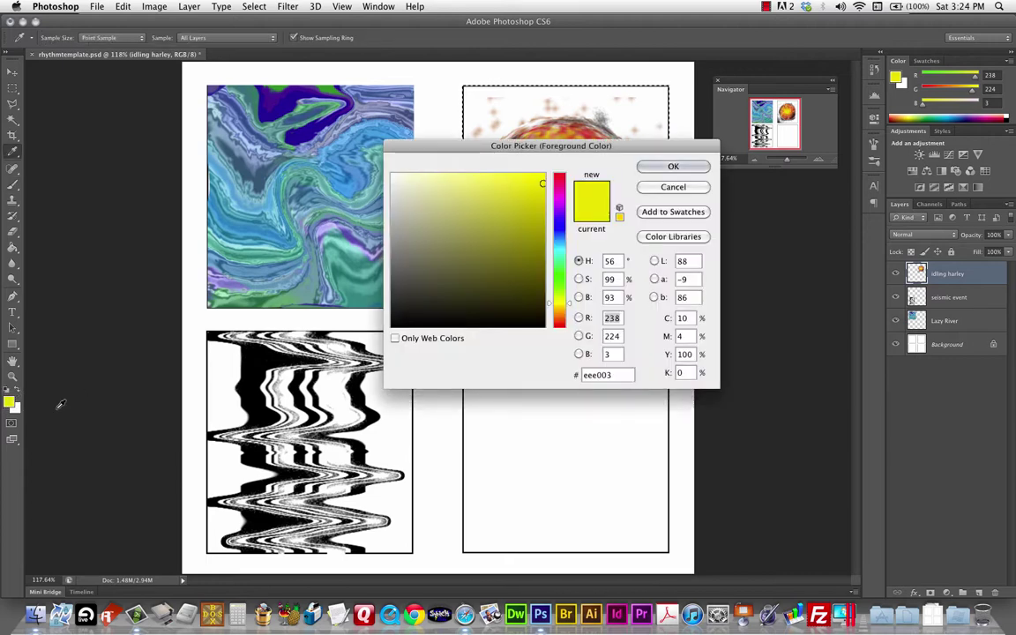
pyautogui.click(491, 177)
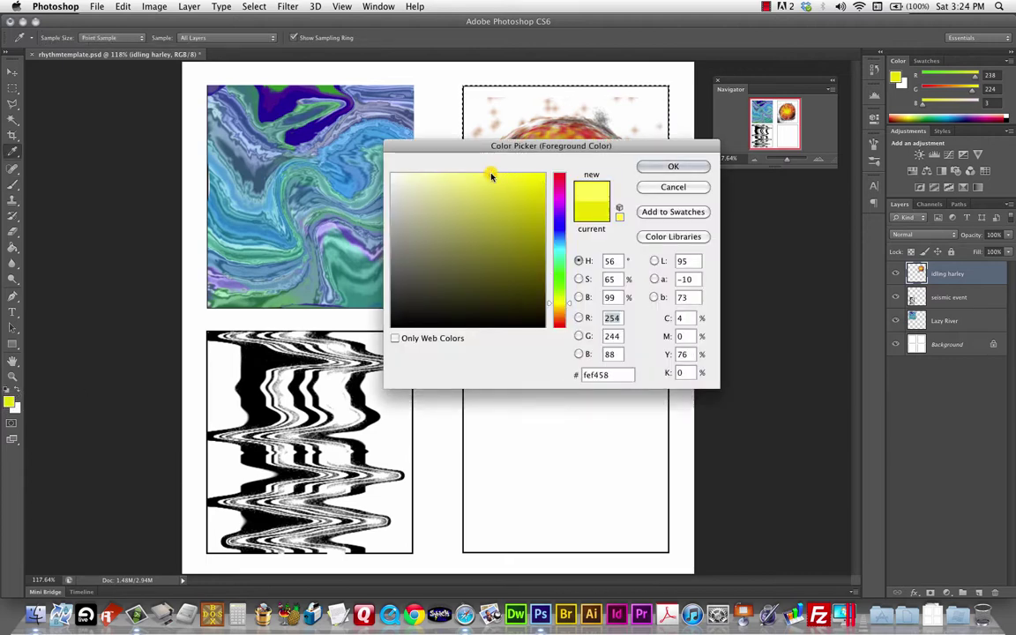
pyautogui.click(673, 168)
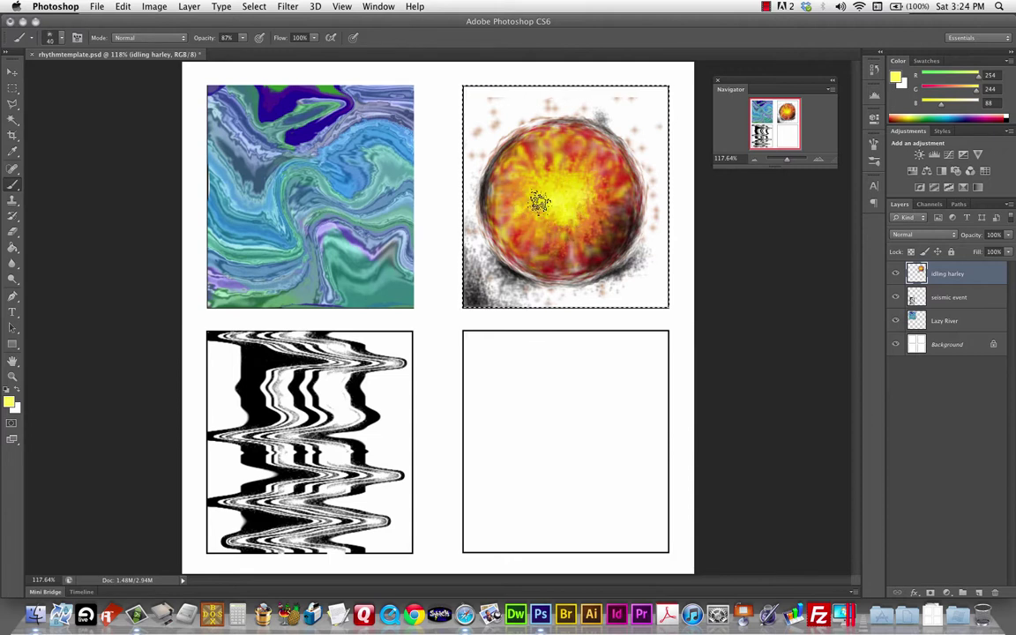
pyautogui.moveTo(548, 199)
pyautogui.mouseDown()
pyautogui.moveTo(569, 221)
pyautogui.moveTo(566, 206)
pyautogui.moveTo(565, 216)
pyautogui.moveTo(544, 202)
pyautogui.moveTo(552, 187)
pyautogui.moveTo(557, 250)
pyautogui.mouseUp()
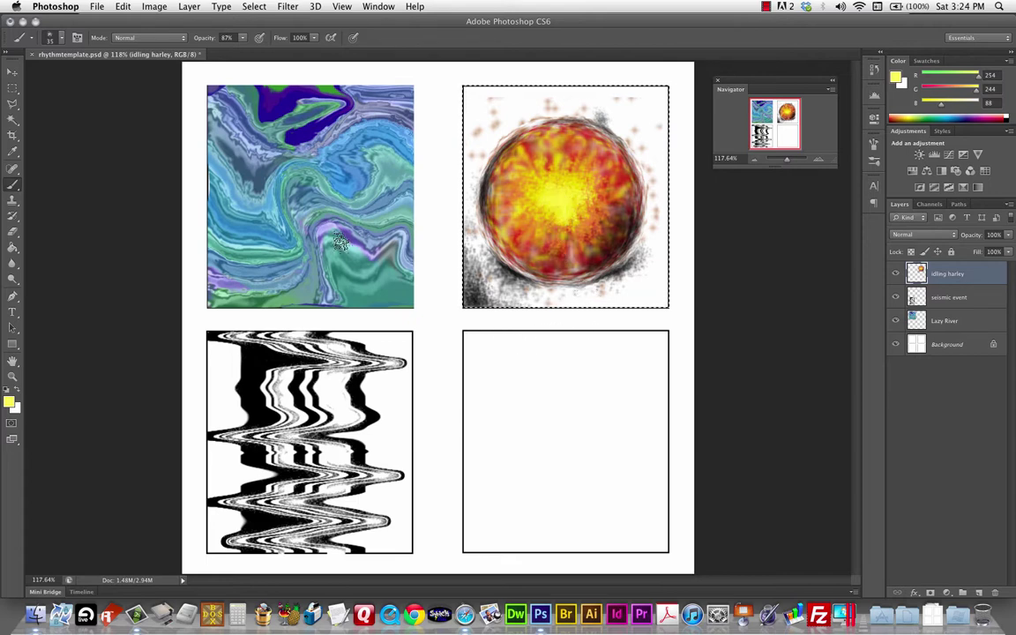
# Reopen Liquify and bloat the sphere's yellow core wider, resizing the brush between passes.
pyautogui.click(288, 7)
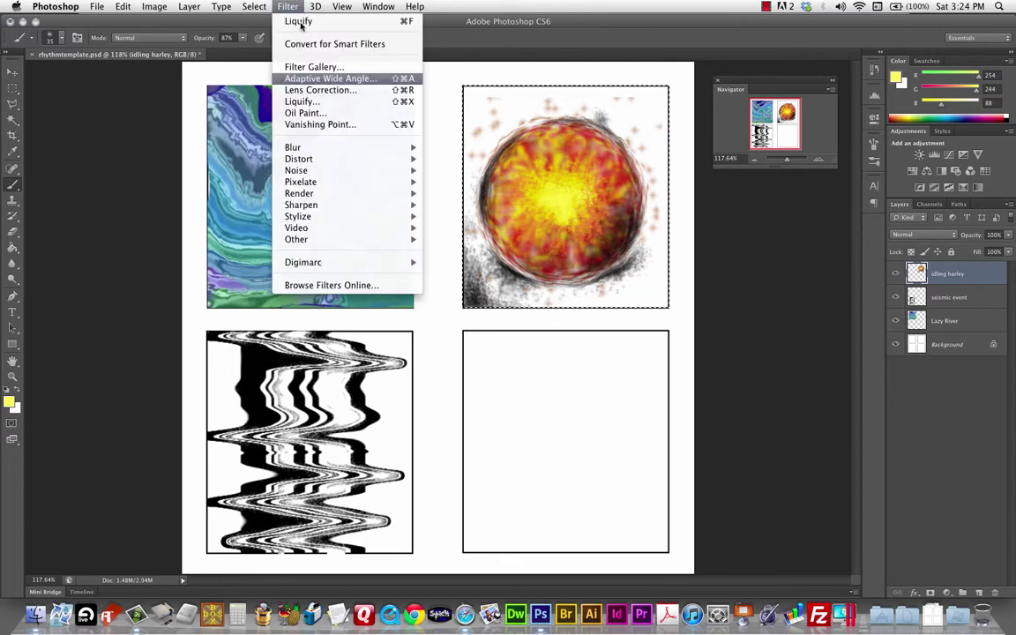
pyautogui.click(323, 102)
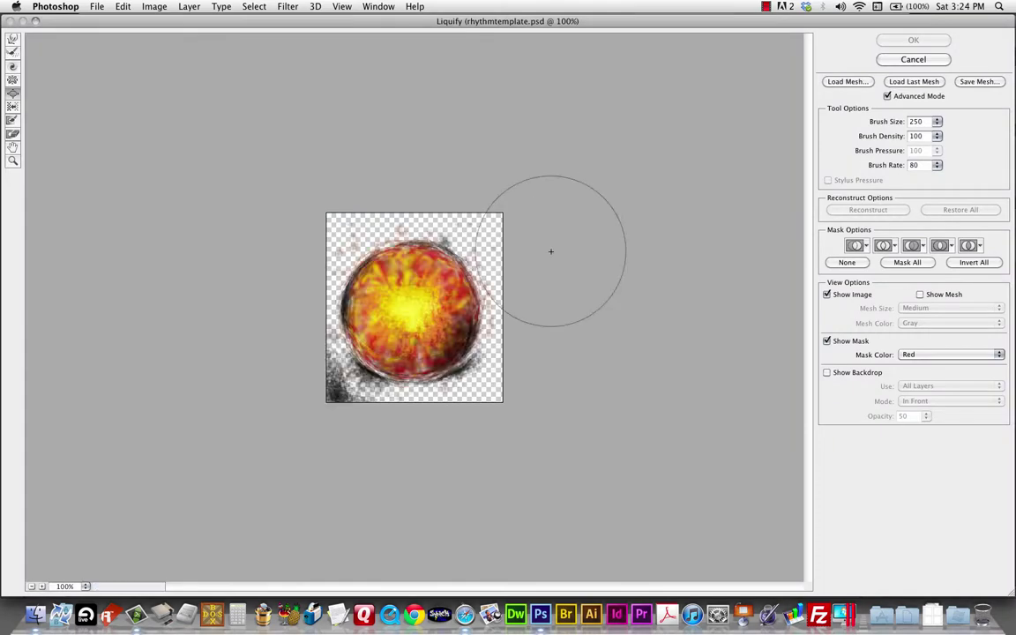
pyautogui.press('[')
pyautogui.press('[')
pyautogui.press('[')
pyautogui.press('[')
pyautogui.press('[')
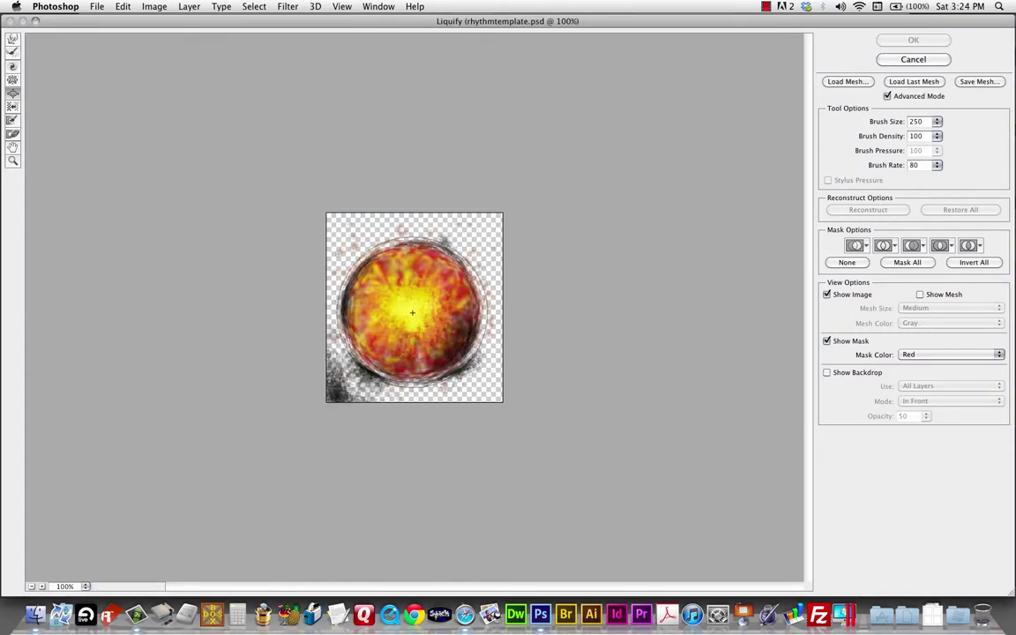
pyautogui.press('[')
pyautogui.press('[')
pyautogui.moveTo(412, 312)
pyautogui.mouseDown()
pyautogui.moveTo(401, 300)
pyautogui.moveTo(406, 313)
pyautogui.mouseUp()
pyautogui.press(']')
pyautogui.press(']')
pyautogui.press(']')
pyautogui.press(']')
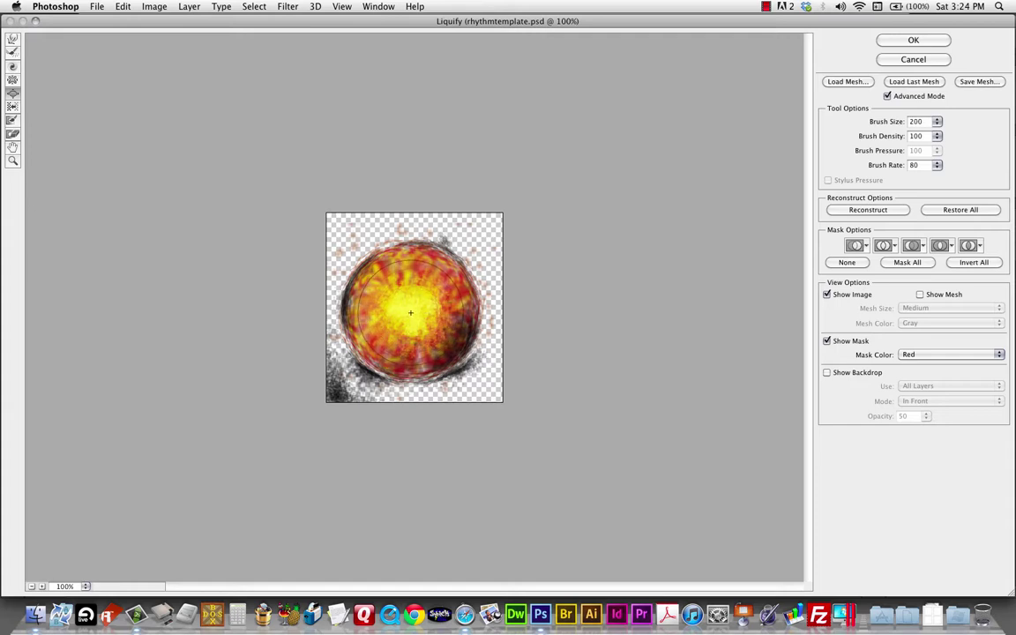
pyautogui.moveTo(410, 312); pyautogui.dragTo(410, 312)
pyautogui.press(']')
pyautogui.press(']')
pyautogui.press(']')
pyautogui.press(']')
pyautogui.press(']')
pyautogui.press(']')
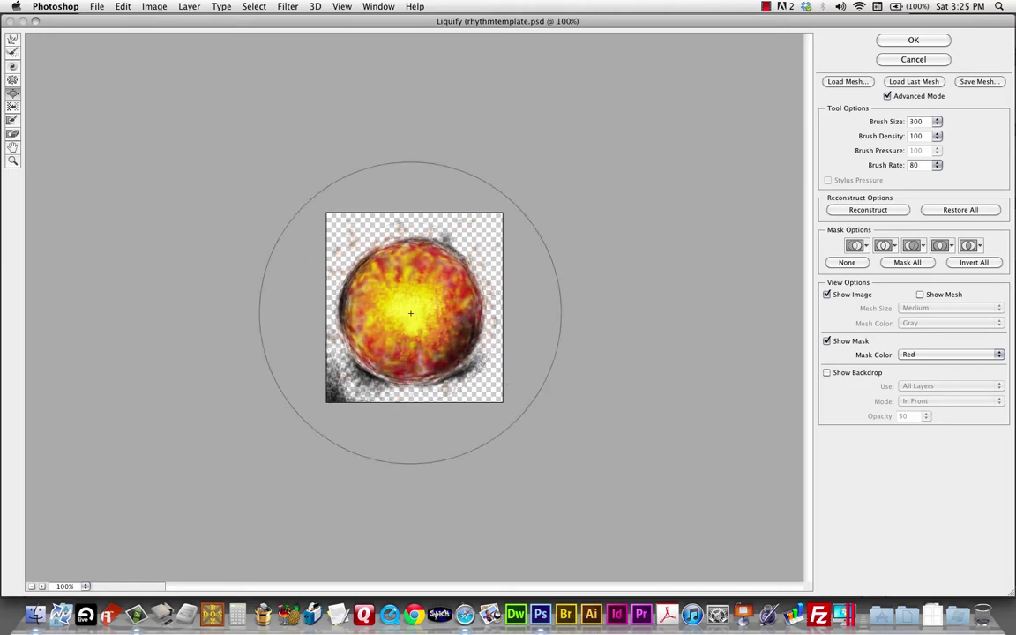
pyautogui.press('[')
pyautogui.press('[')
pyautogui.press('[')
pyautogui.press('[')
pyautogui.press('[')
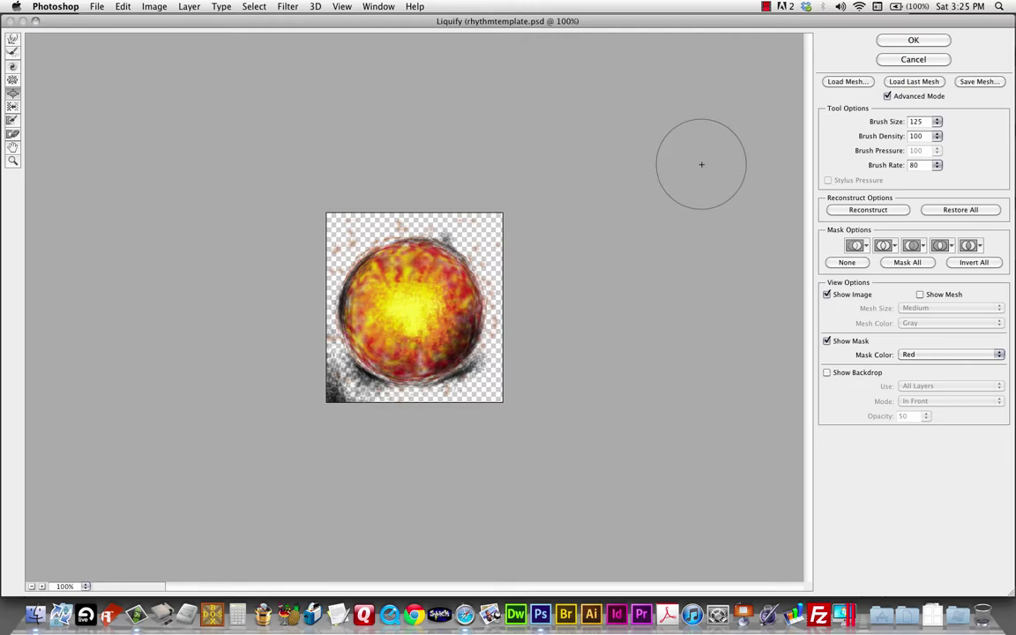
pyautogui.click(922, 41)
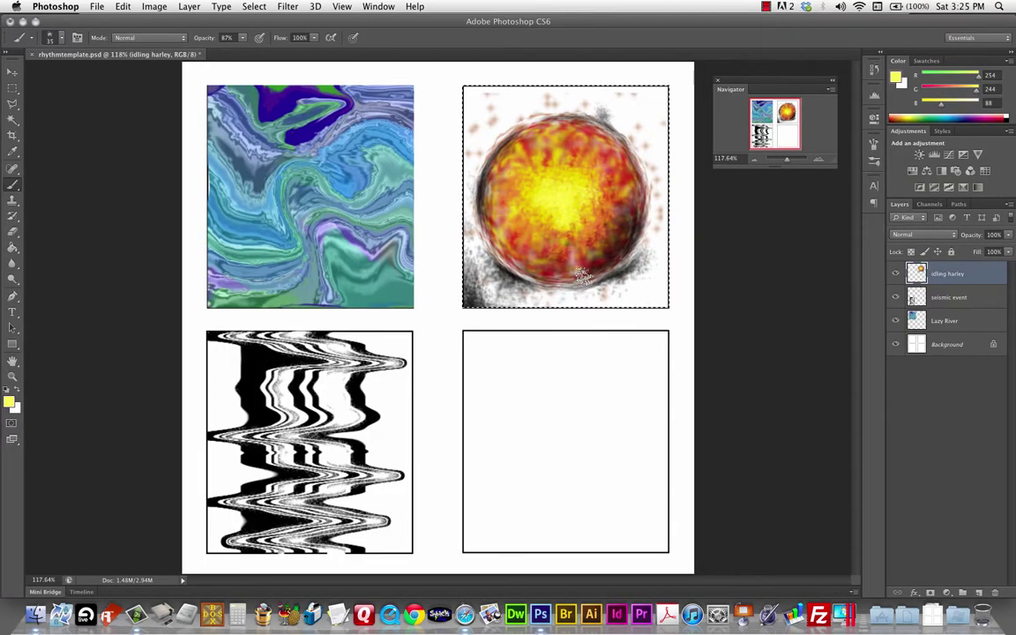